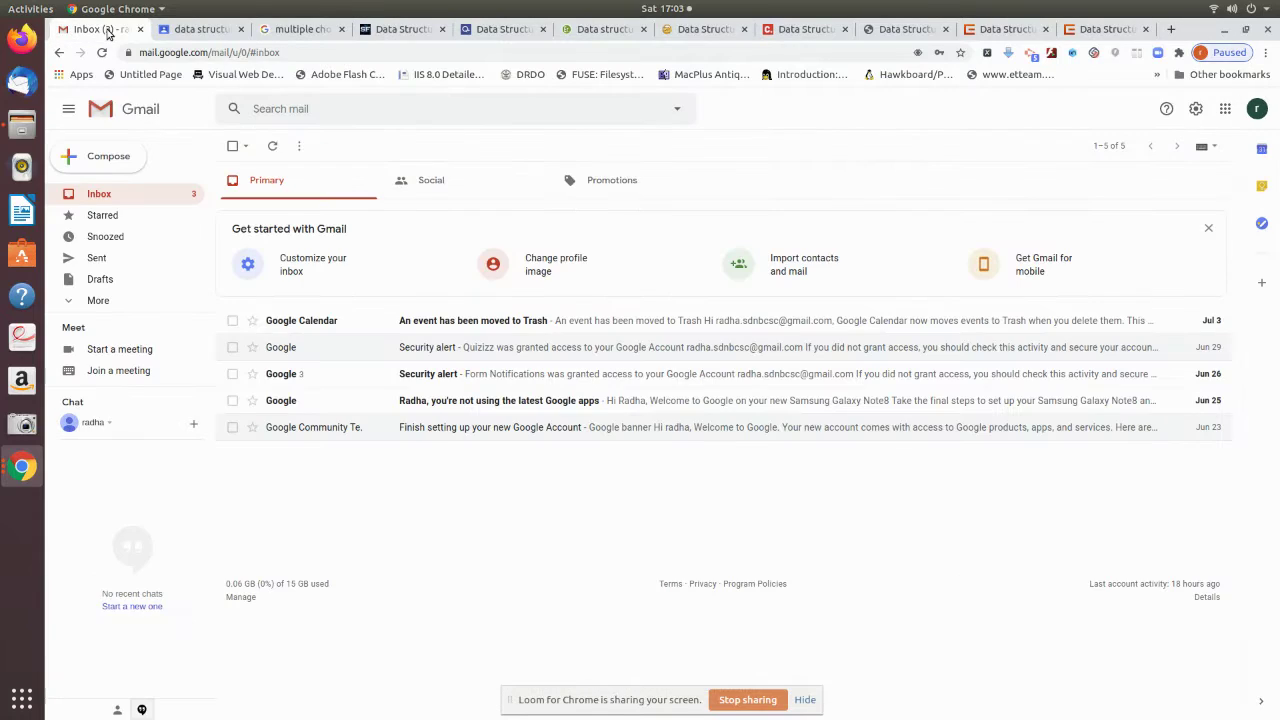
Step: Switch to Google Classroom and open the Classwork page of the "data structures using C++" class
{"action": "left_click", "coordinate": [1224, 110]}
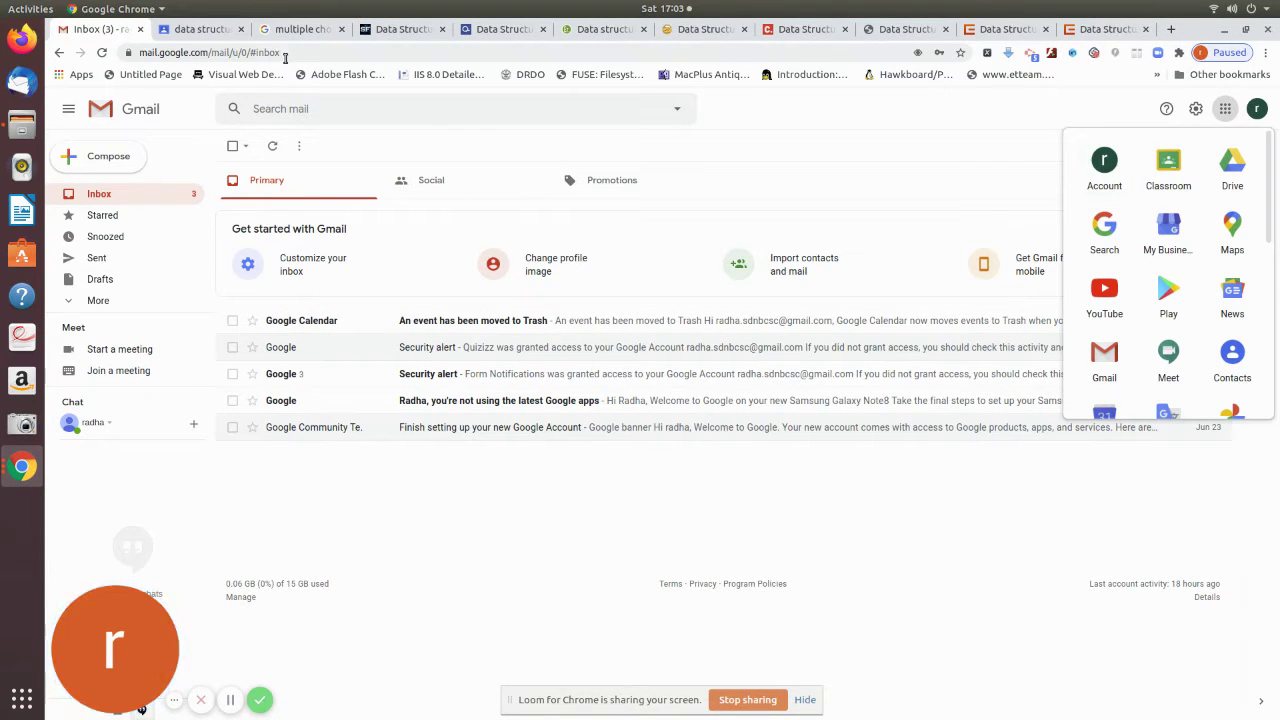
{"action": "left_click", "coordinate": [190, 30]}
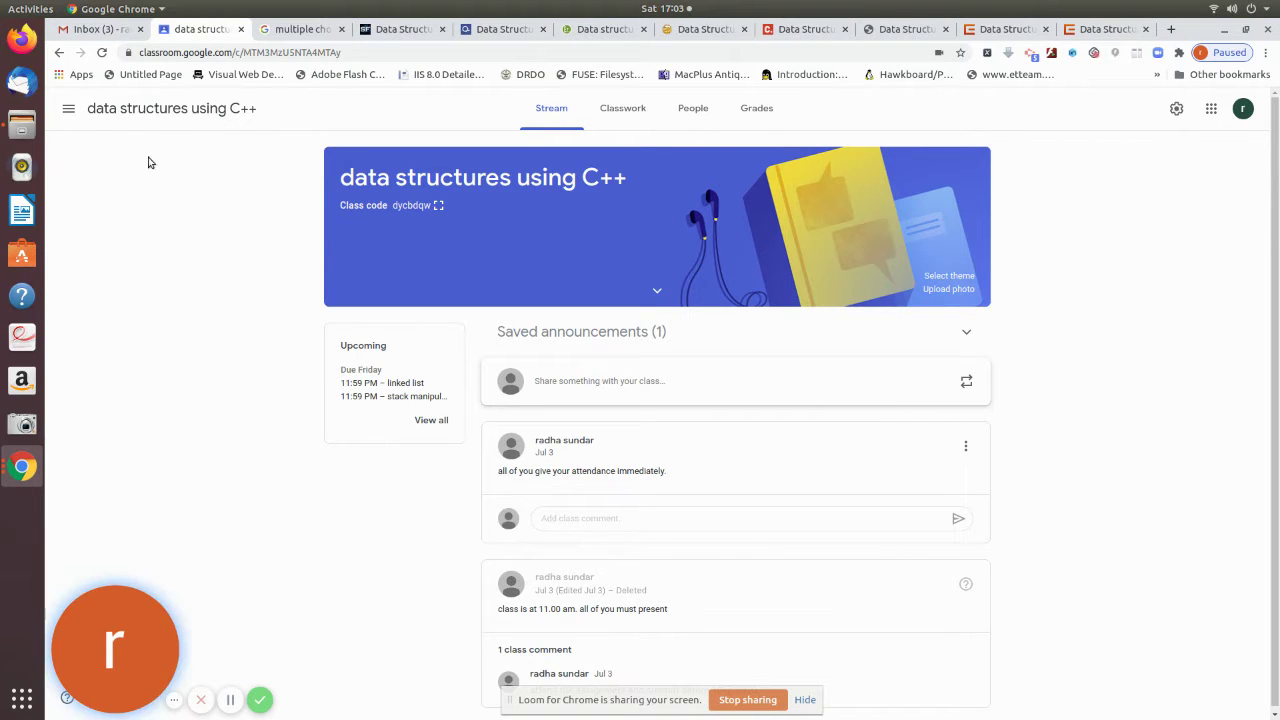
{"action": "left_click", "coordinate": [69, 109]}
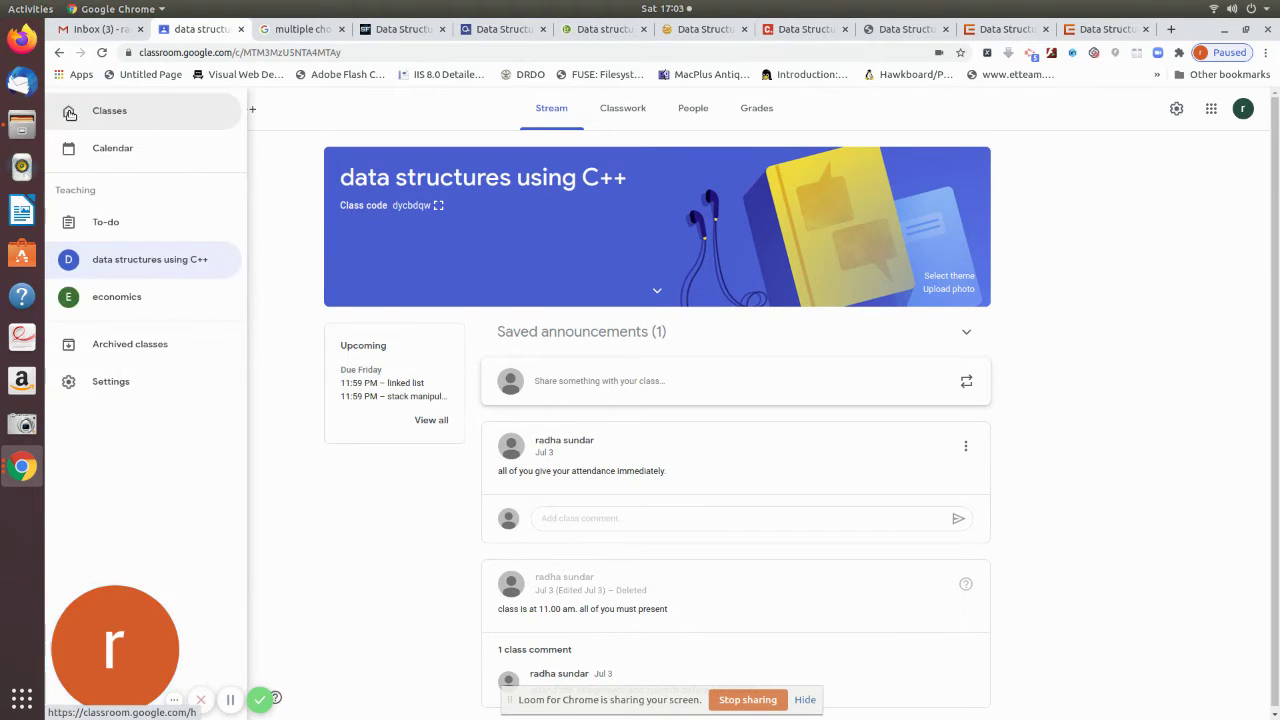
{"action": "left_click", "coordinate": [103, 119]}
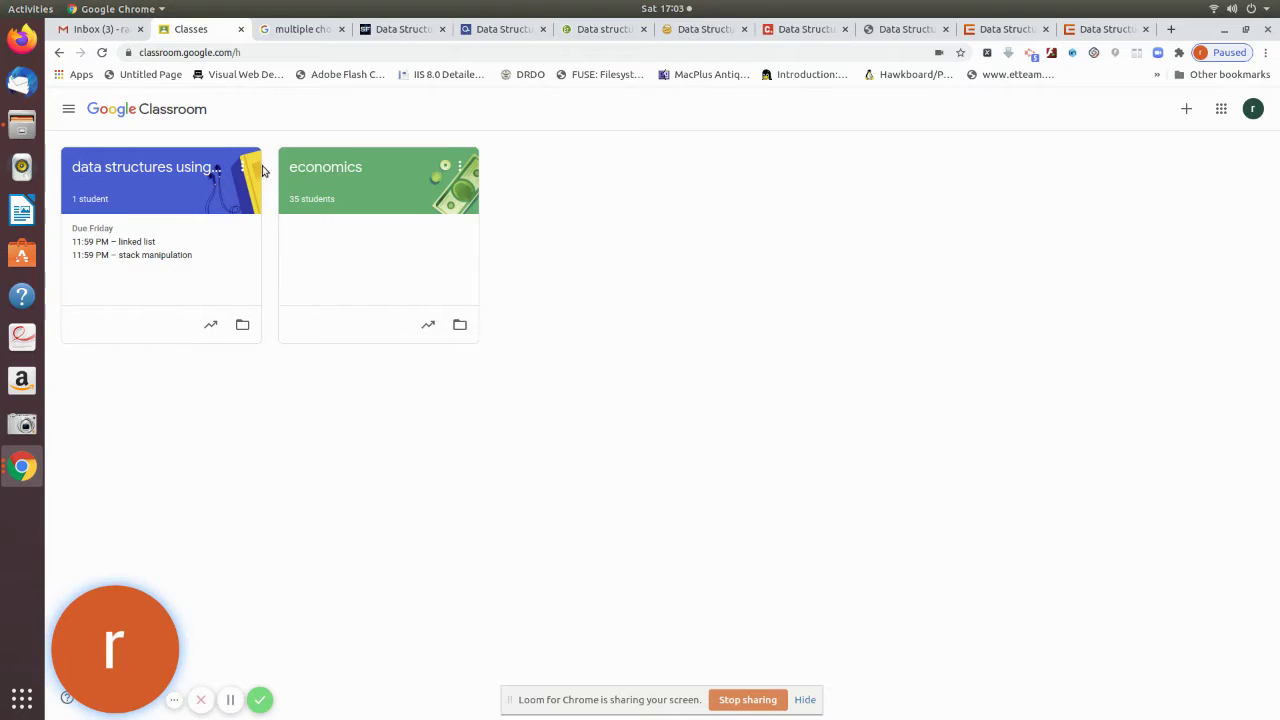
{"action": "left_click", "coordinate": [141, 168]}
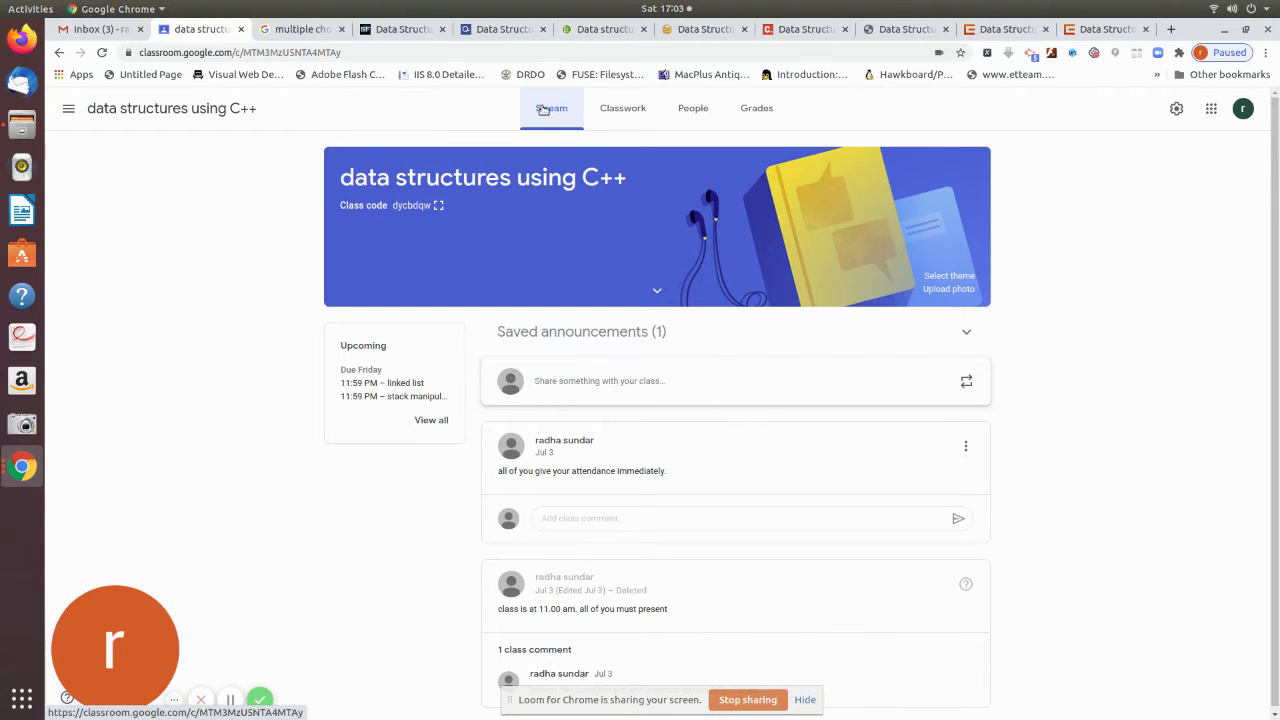
{"action": "left_click", "coordinate": [630, 116]}
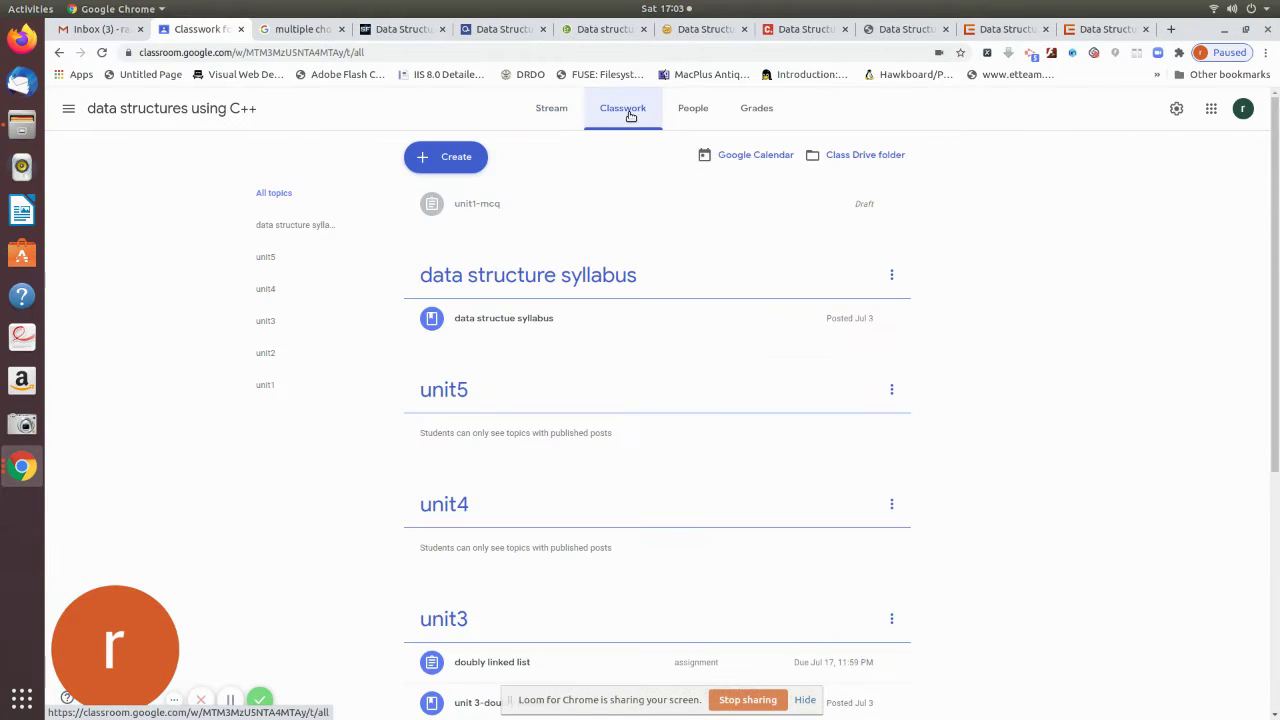
Step: Create a quiz assignment in the class and title it "unit1-DS"
{"action": "left_click", "coordinate": [437, 161]}
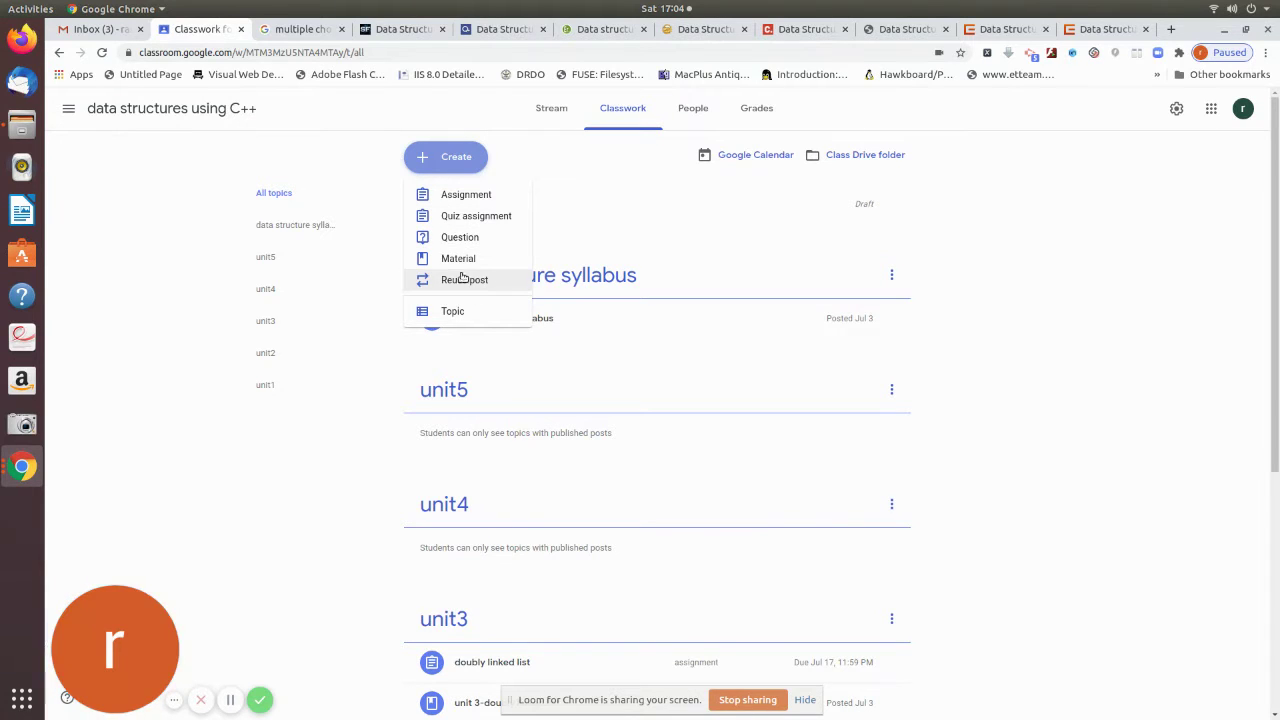
{"action": "left_click", "coordinate": [483, 222]}
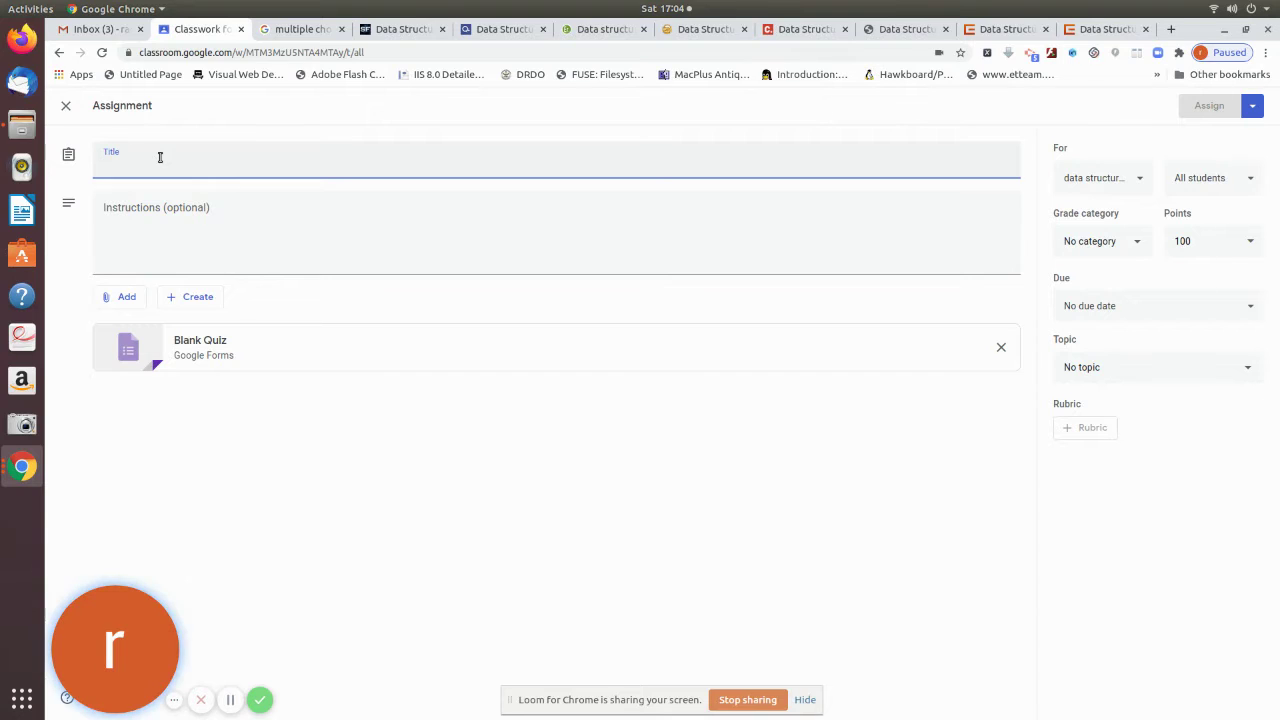
{"action": "type", "text": "u"}
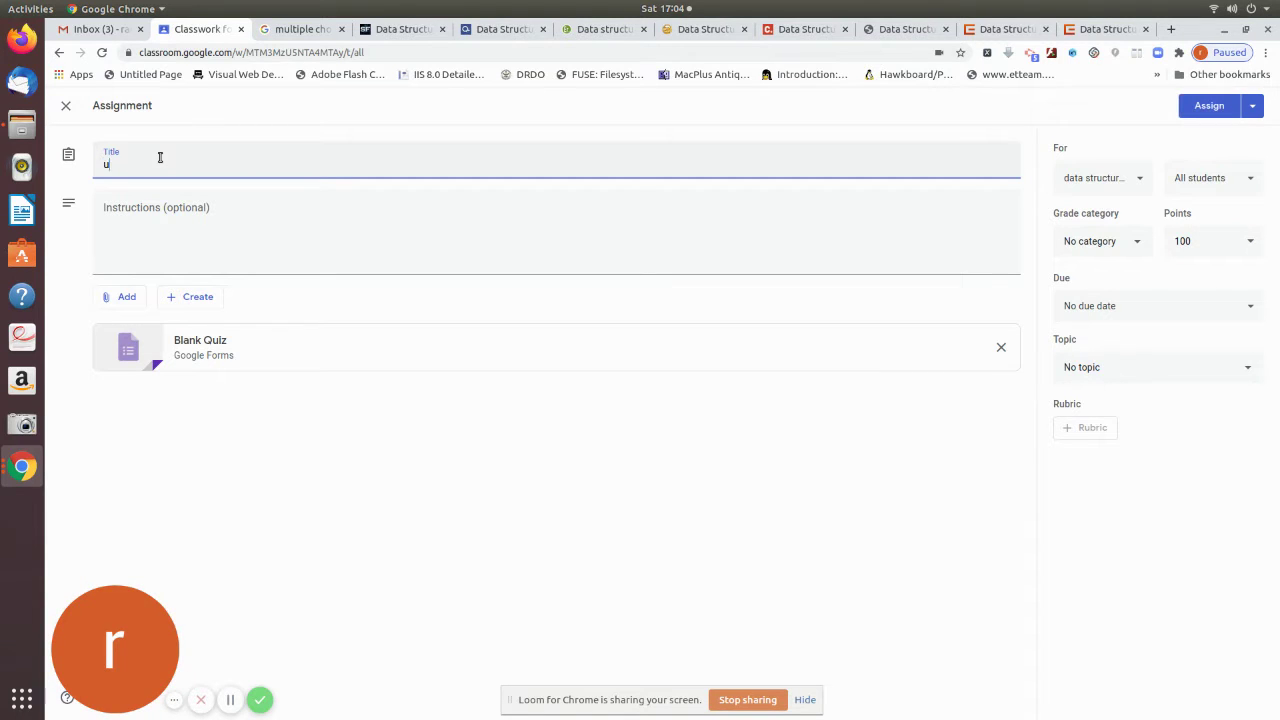
{"action": "type", "text": "nit1-"}
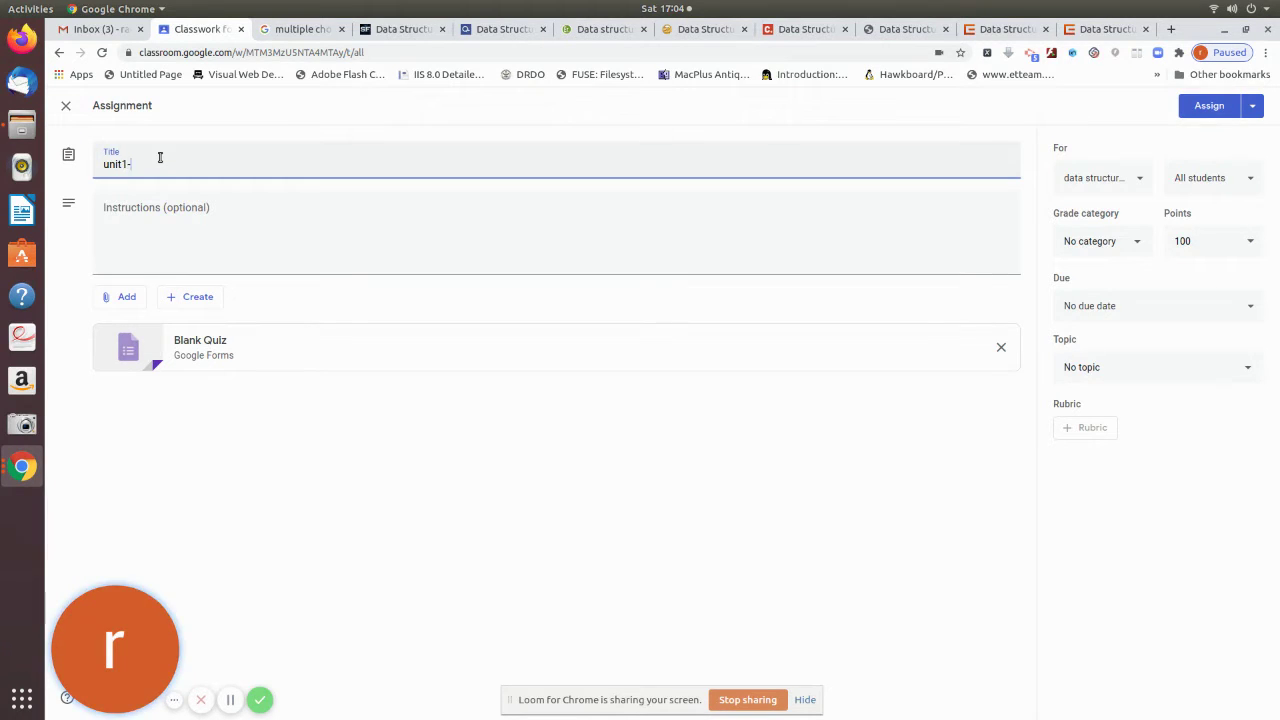
{"action": "type", "text": "DS"}
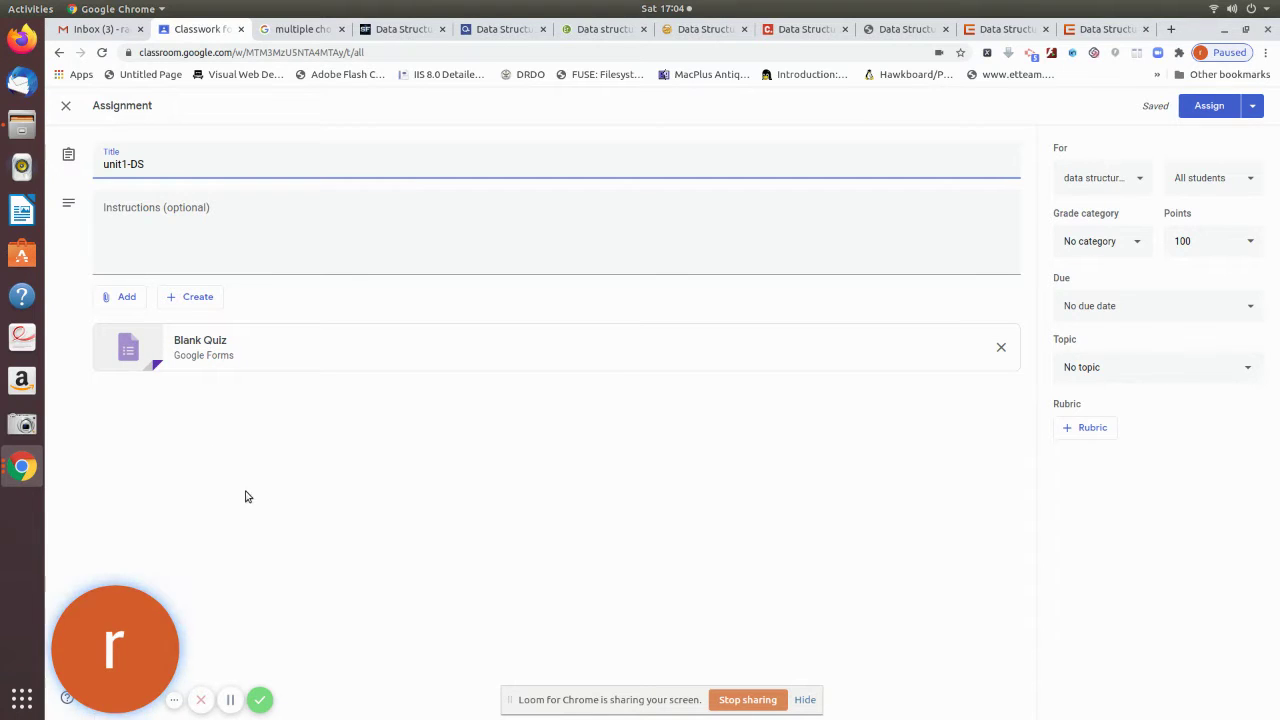
Step: Open the Blank Quiz form attached to the unit1-DS assignment for editing
{"action": "left_click", "coordinate": [211, 300]}
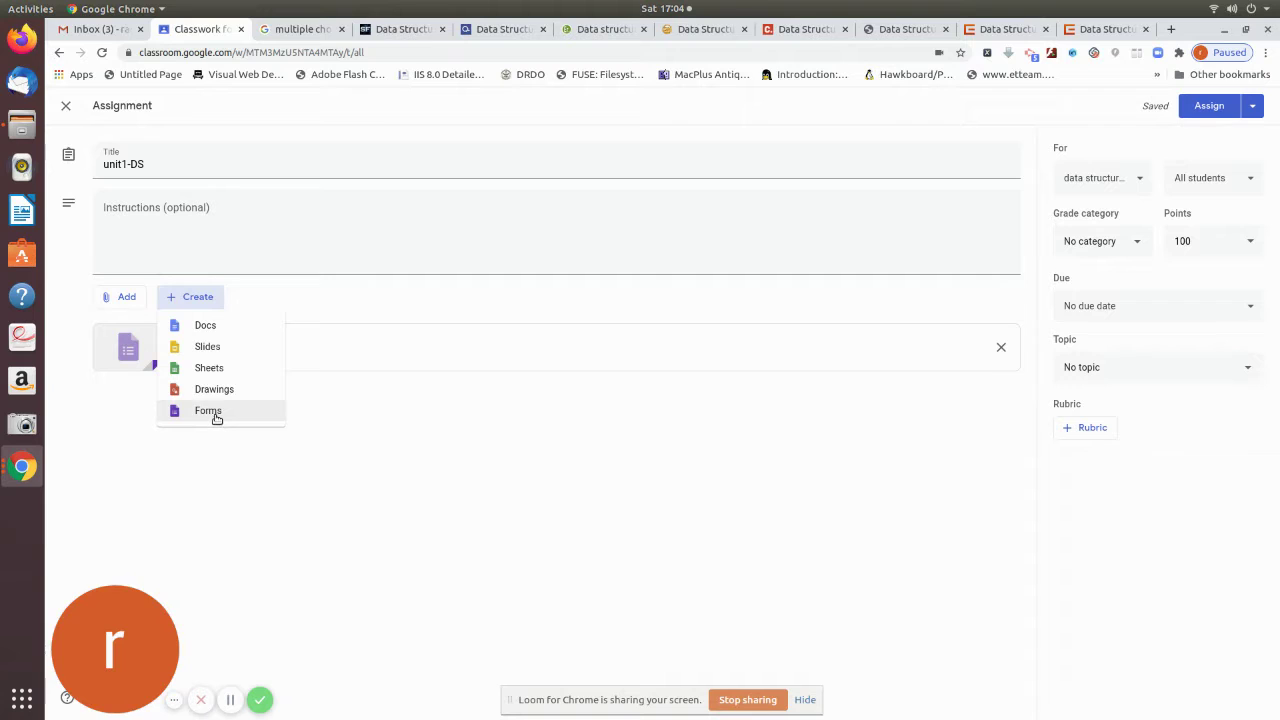
{"action": "left_click", "coordinate": [528, 426]}
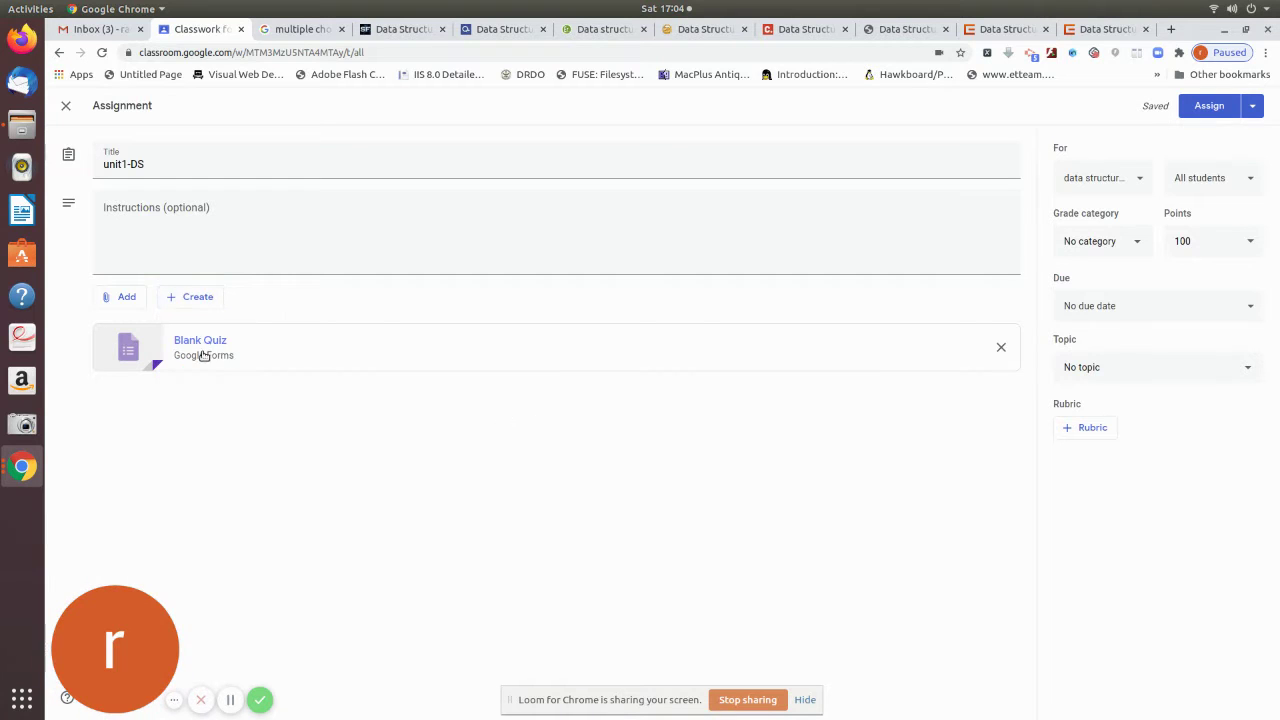
{"action": "left_click", "coordinate": [203, 355]}
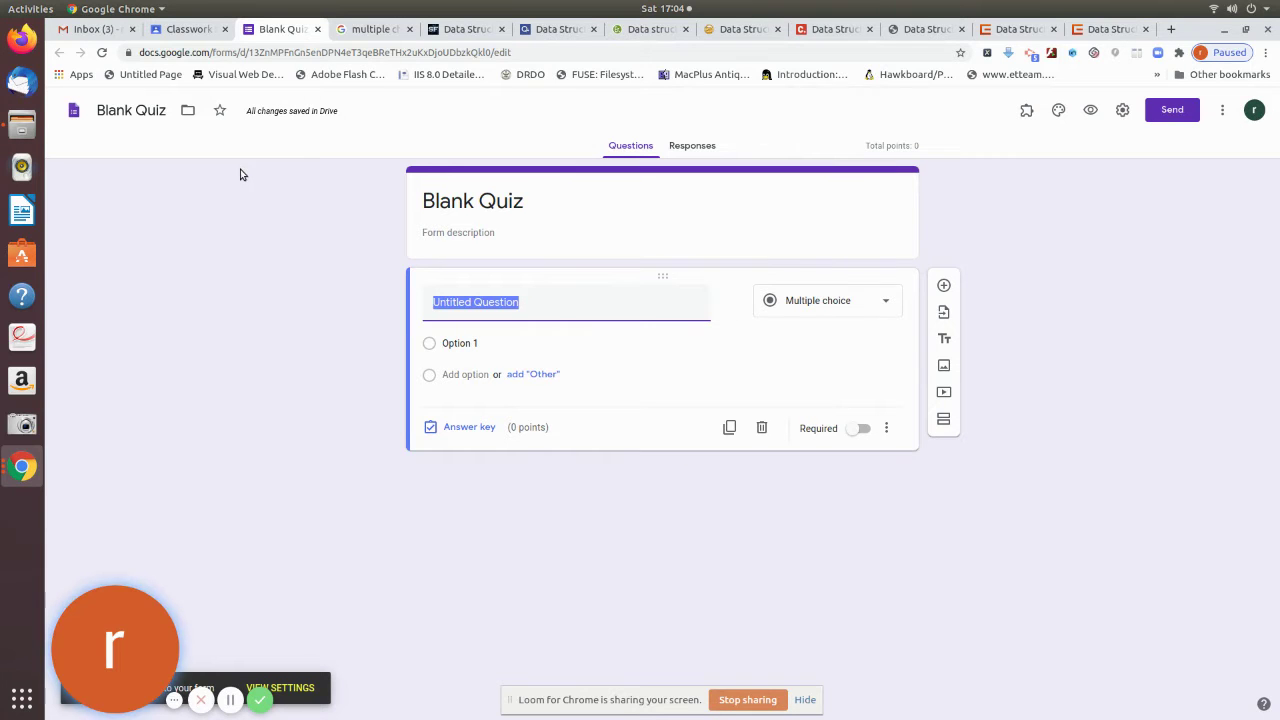
Step: Title the quiz form "unit1-Data structure" and enter "arrays" as its description
{"action": "left_click", "coordinate": [489, 205]}
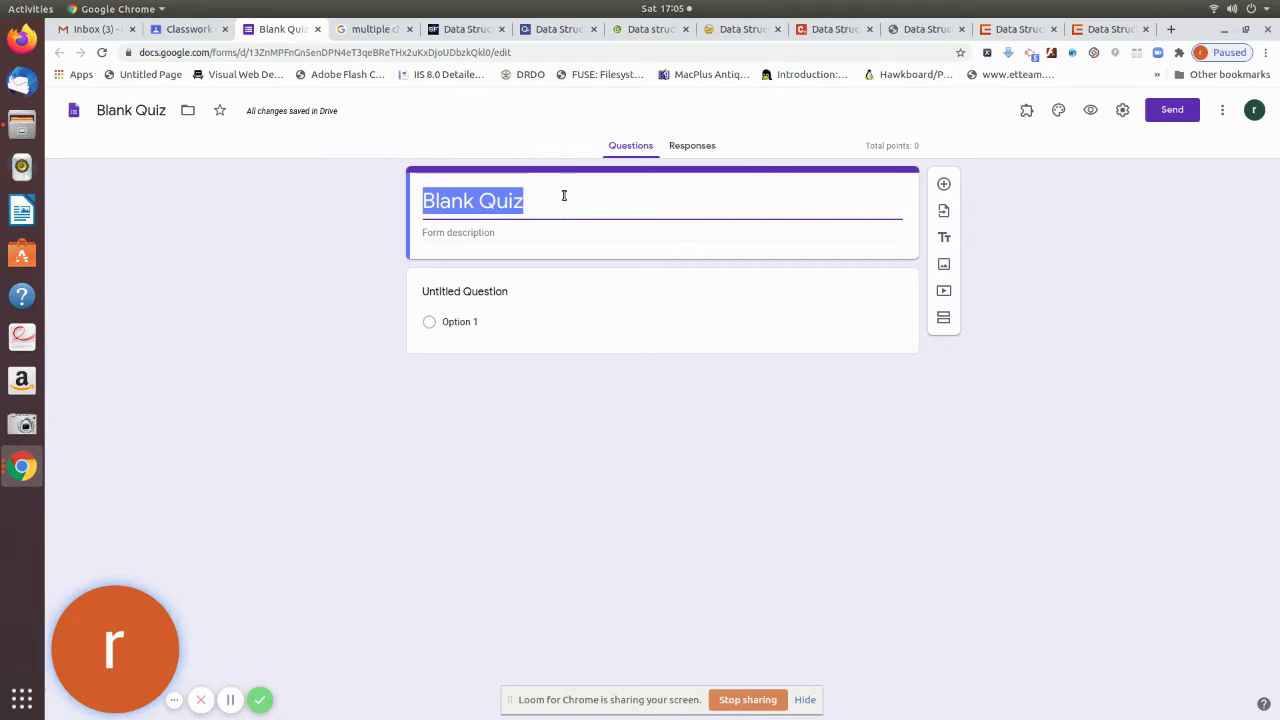
{"action": "type", "text": "unit"}
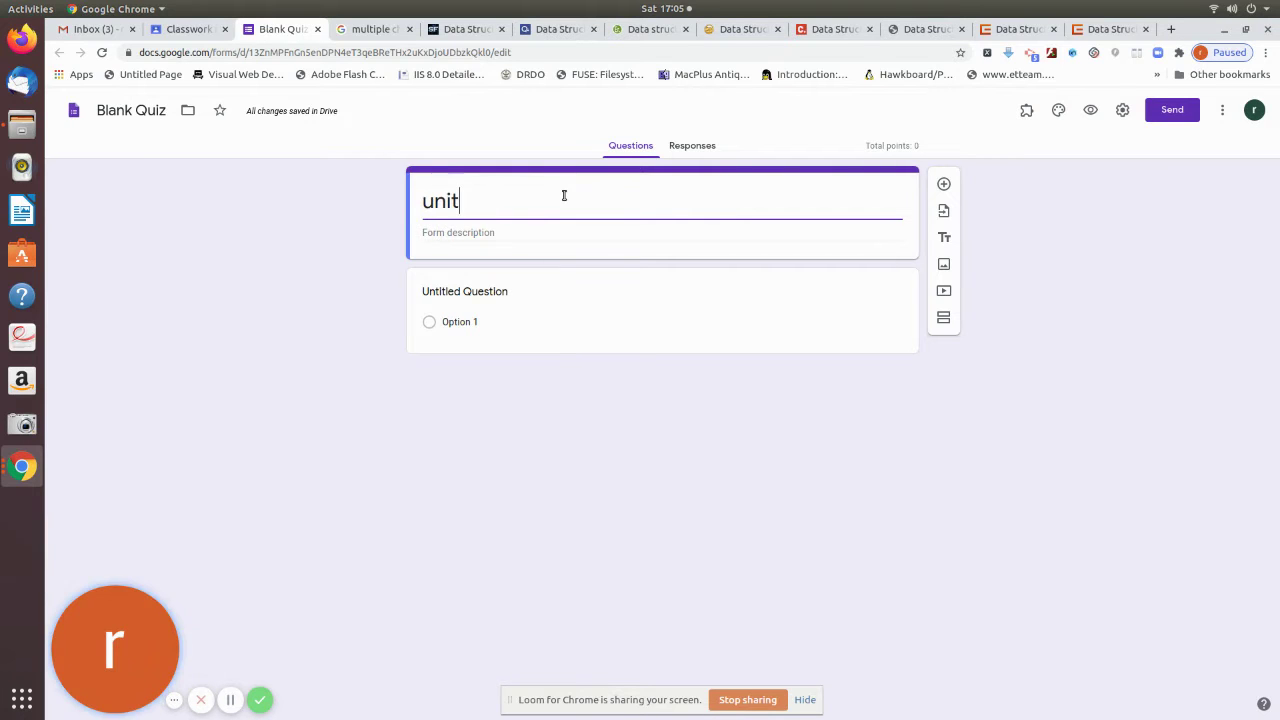
{"action": "type", "text": "1-"}
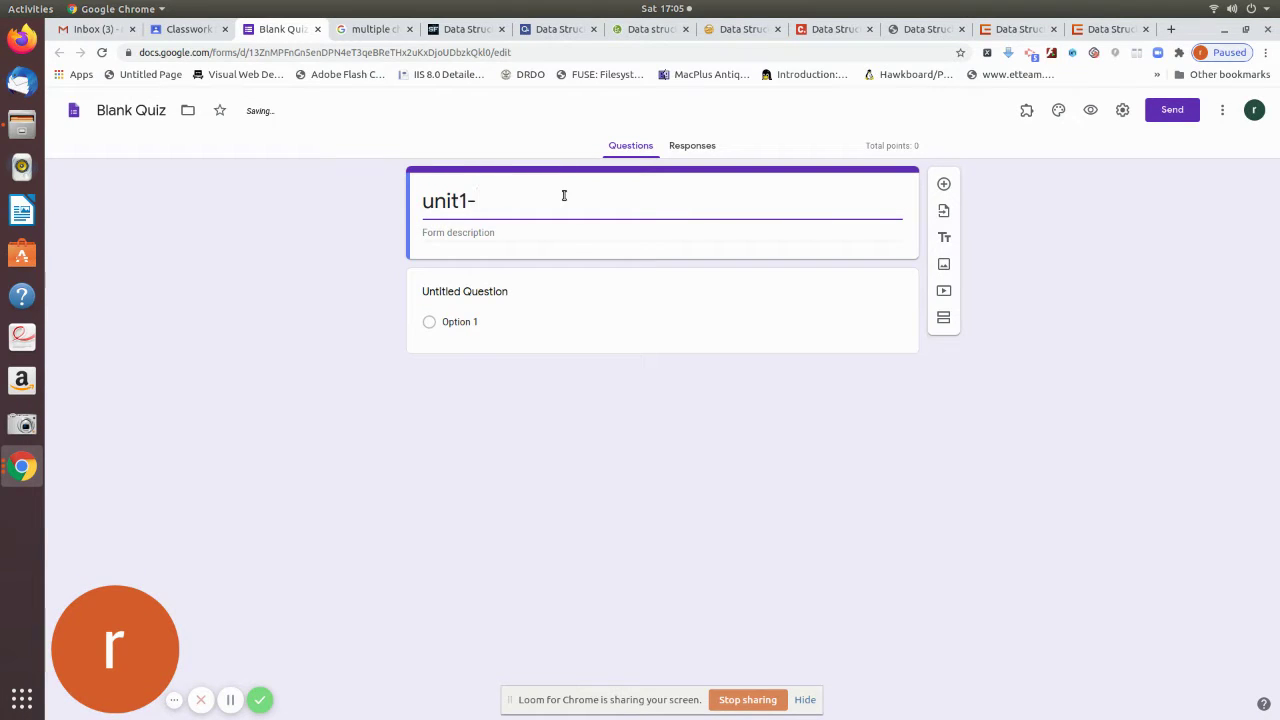
{"action": "type", "text": "Datat"}
{"action": "key", "text": "BackSpace"}
{"action": "type", "text": "sttructure"}
{"action": "left_click", "coordinate": [524, 236]}
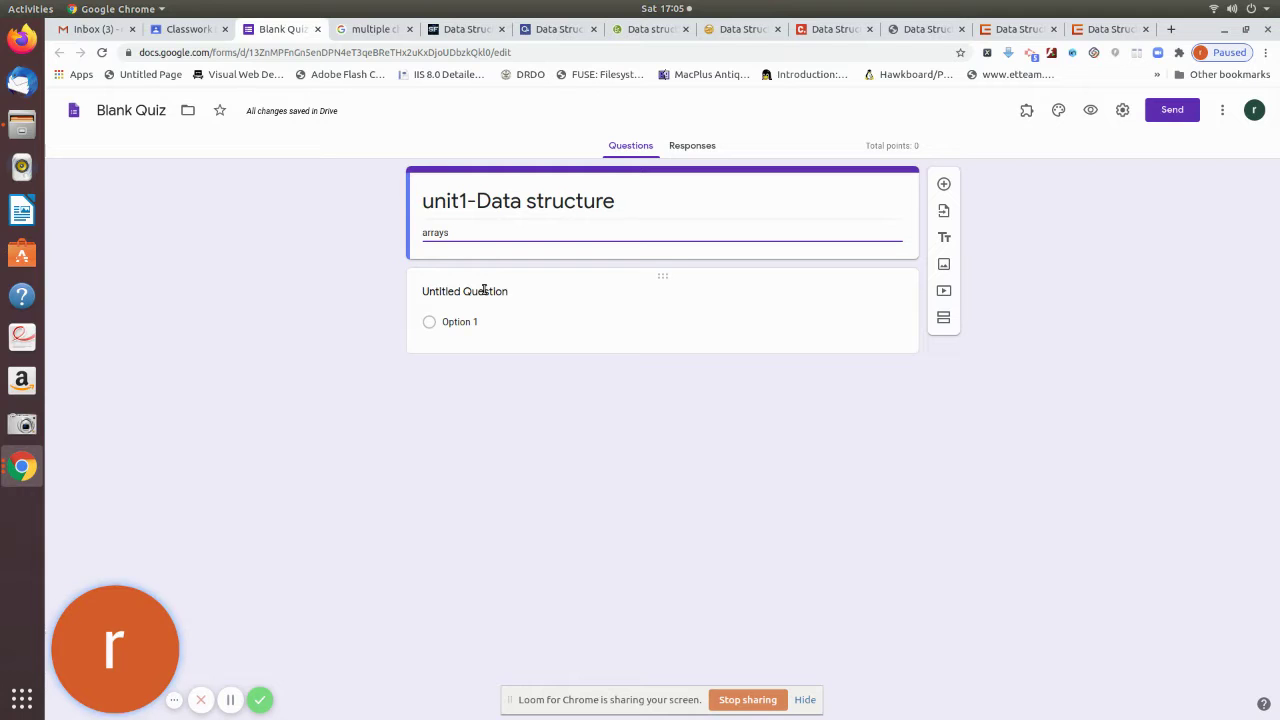
{"action": "left_click", "coordinate": [461, 324]}
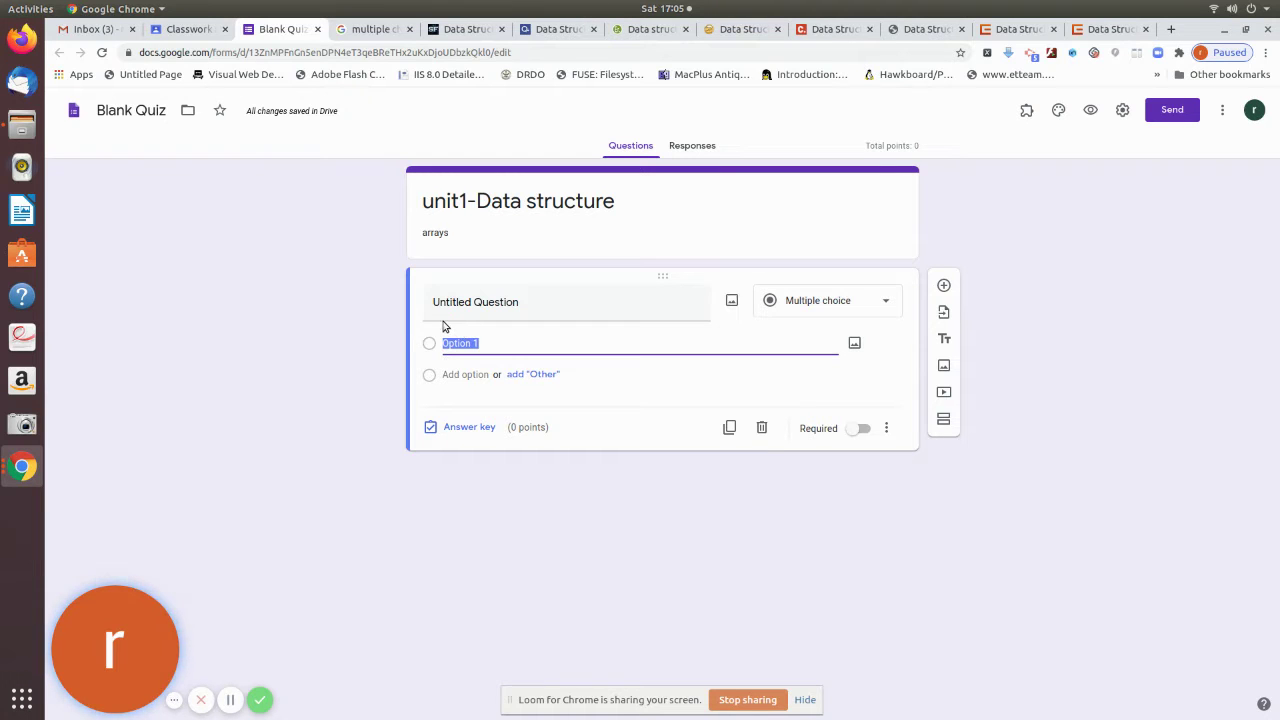
Step: Open the Arrays multiple-choice questions in the data structures topic list on the Q4Interview site
{"action": "left_click", "coordinate": [22, 125]}
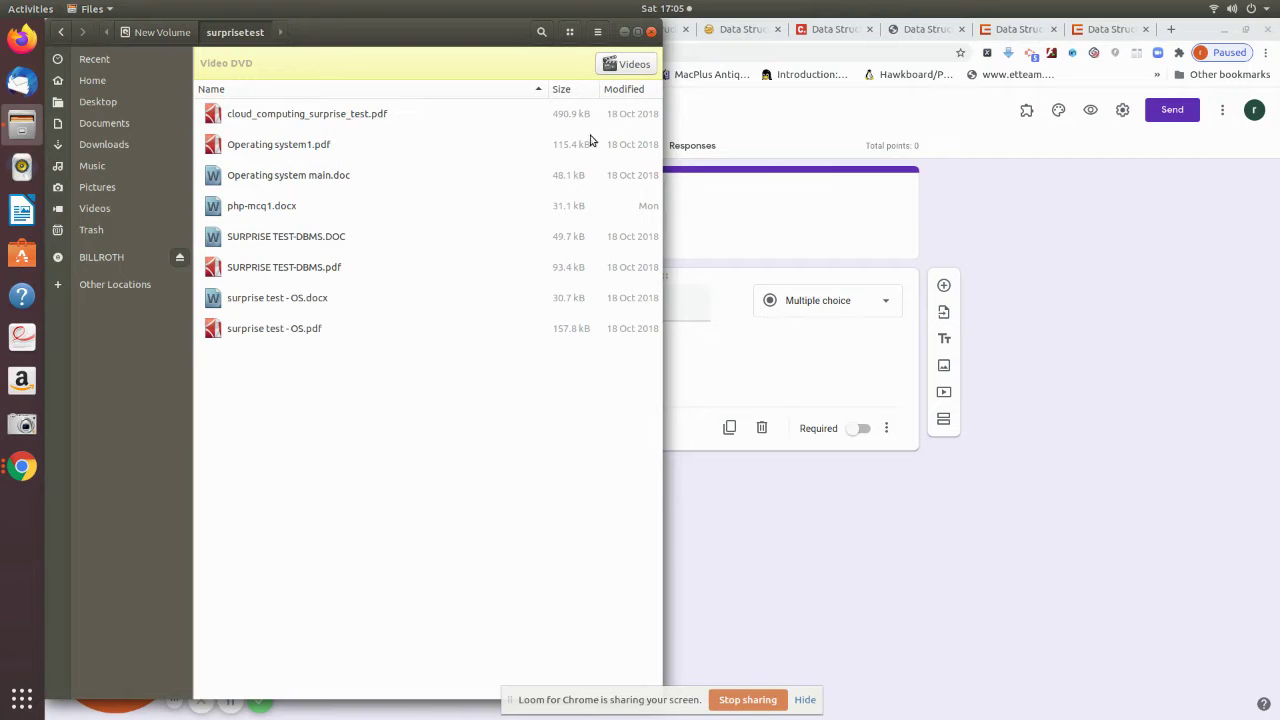
{"action": "left_click", "coordinate": [626, 34]}
{"action": "left_click", "coordinate": [465, 29]}
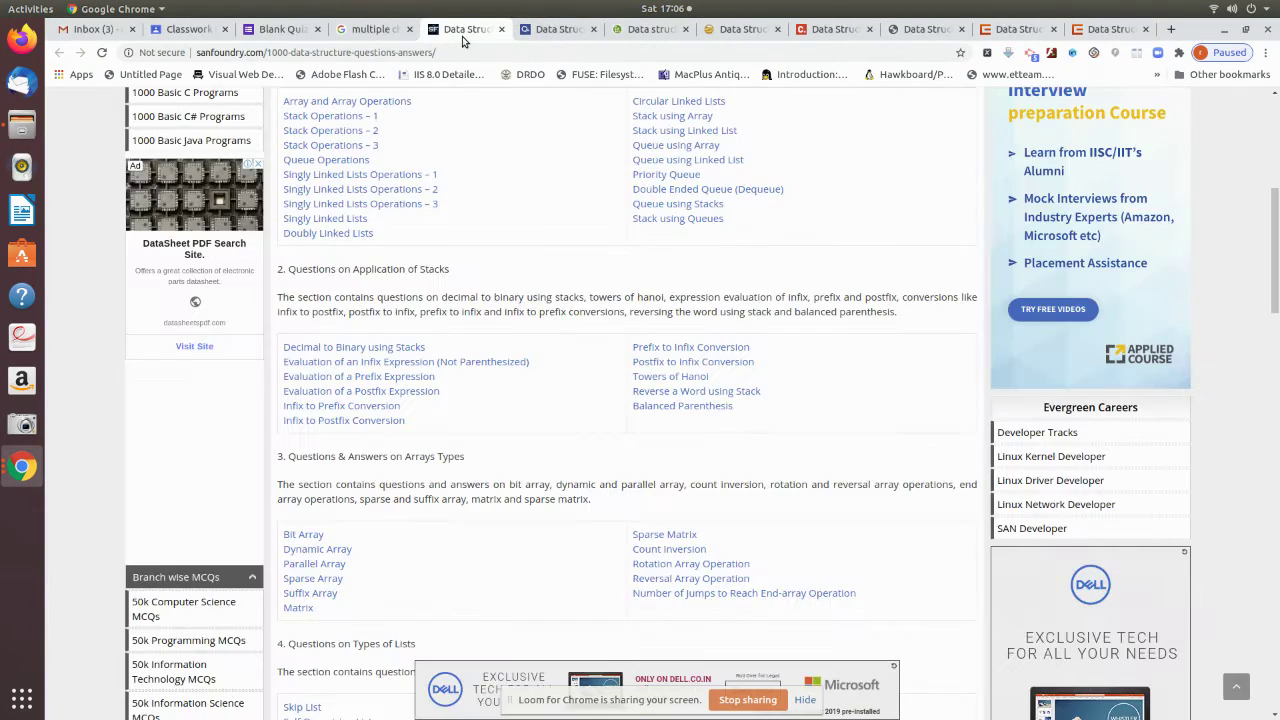
{"action": "left_click", "coordinate": [555, 29]}
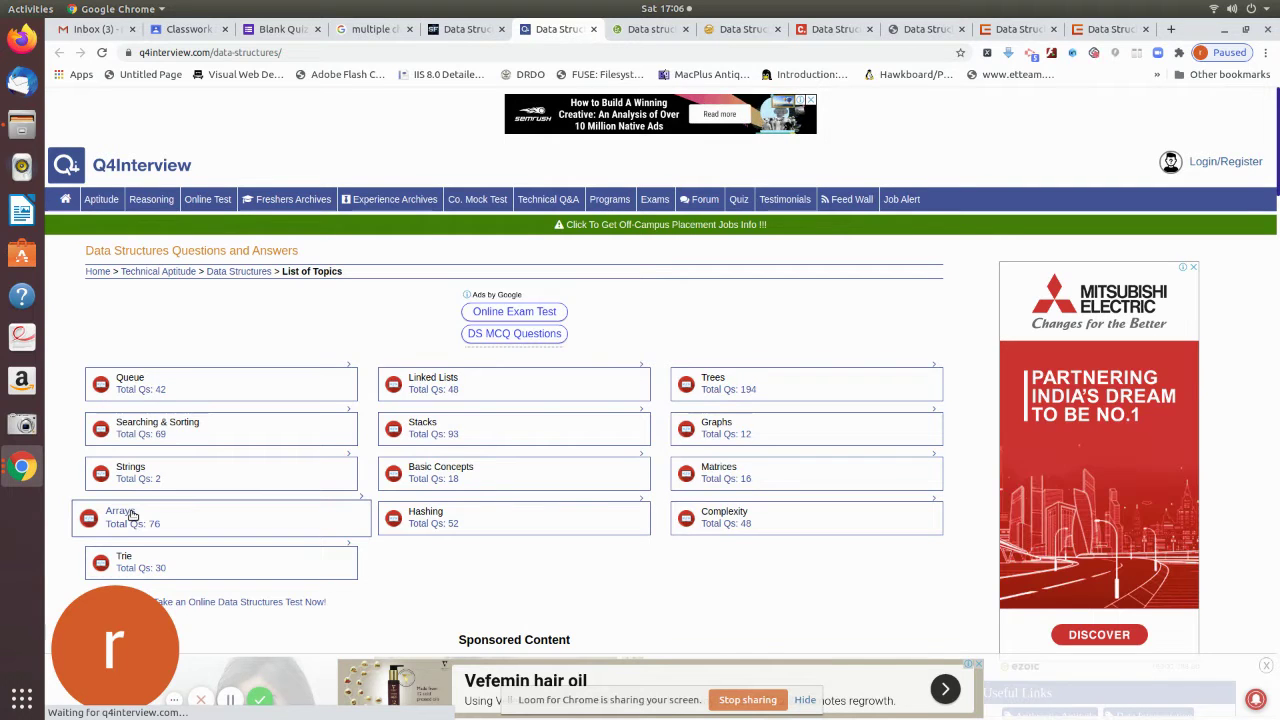
{"action": "left_click", "coordinate": [125, 526]}
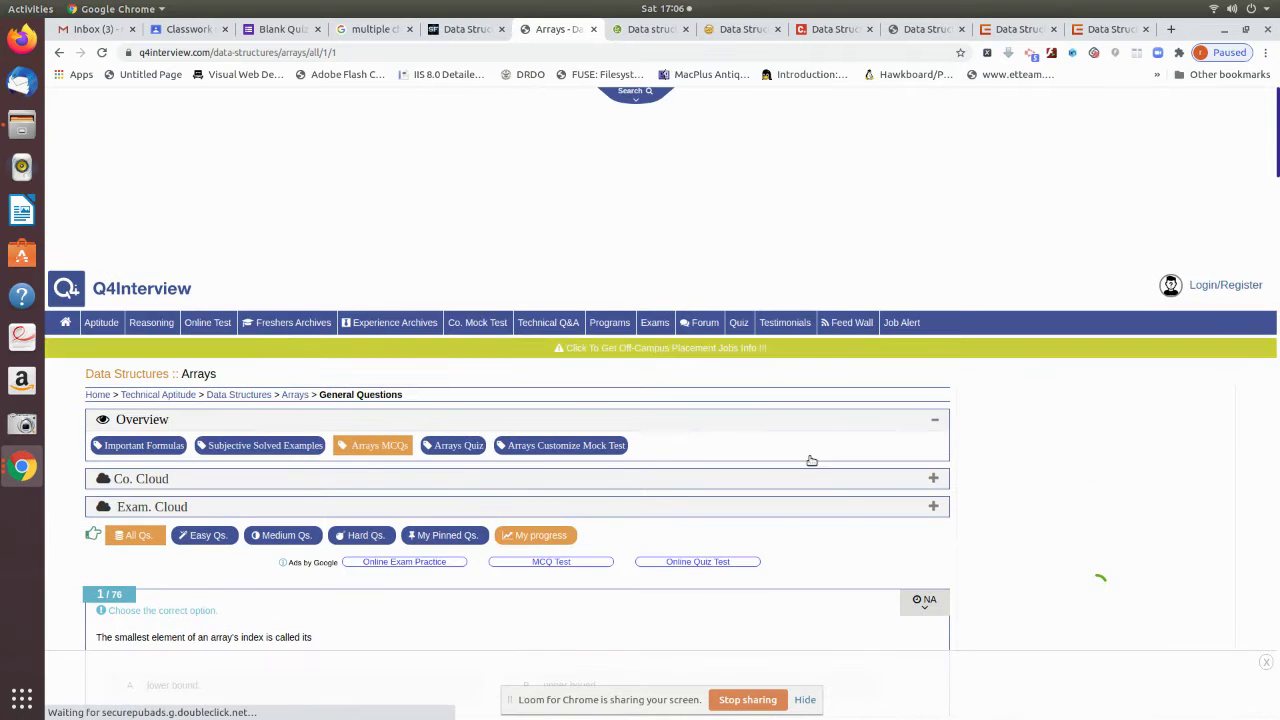
{"action": "scroll", "coordinate": [811, 461], "scroll_direction": "down", "scroll_amount": 3}
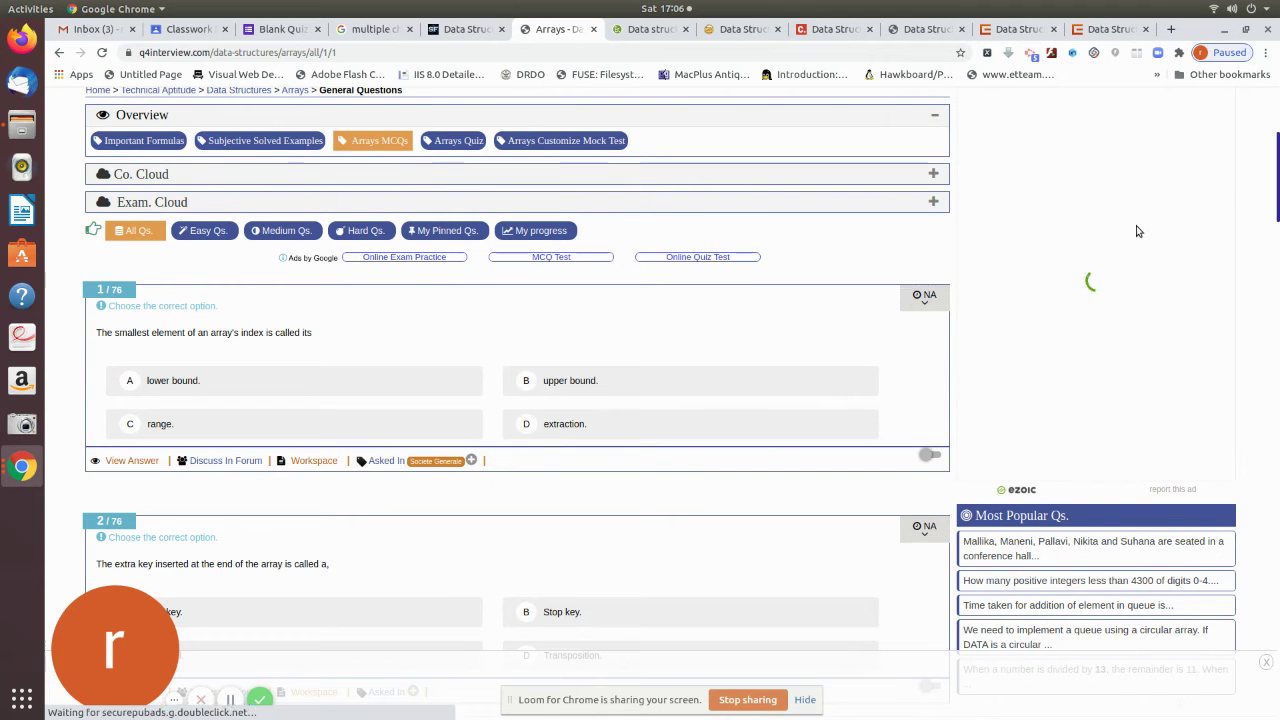
Step: Place the Blank Quiz form in its own window beside the Q4Interview arrays questions, closing the Sanfoundry arrays window
{"action": "left_click", "coordinate": [1135, 55]}
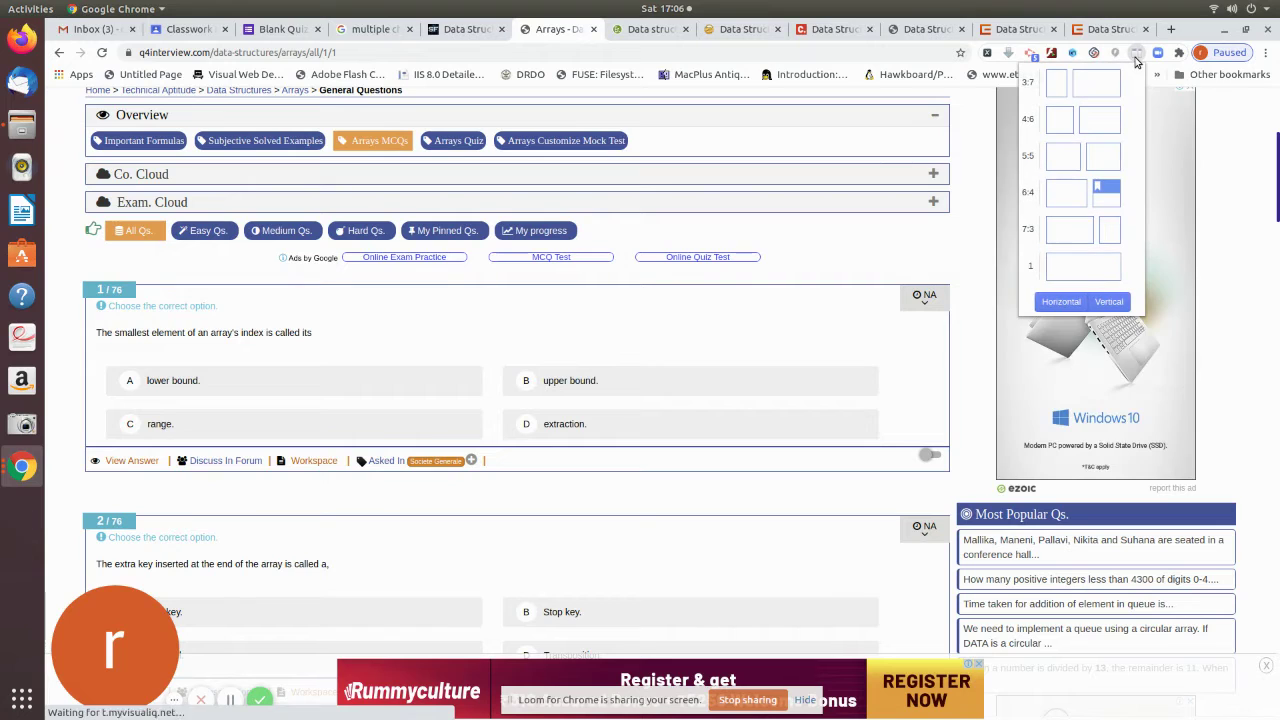
{"action": "left_click", "coordinate": [1252, 186]}
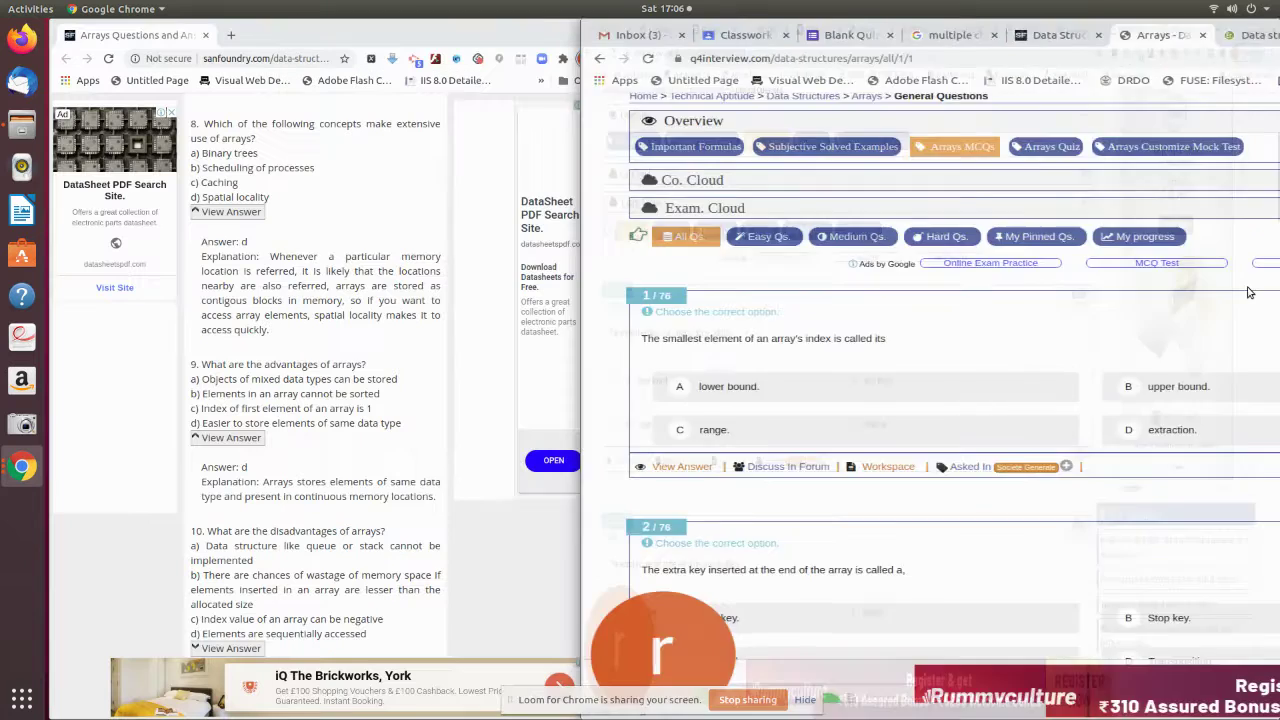
{"action": "left_click", "coordinate": [330, 236]}
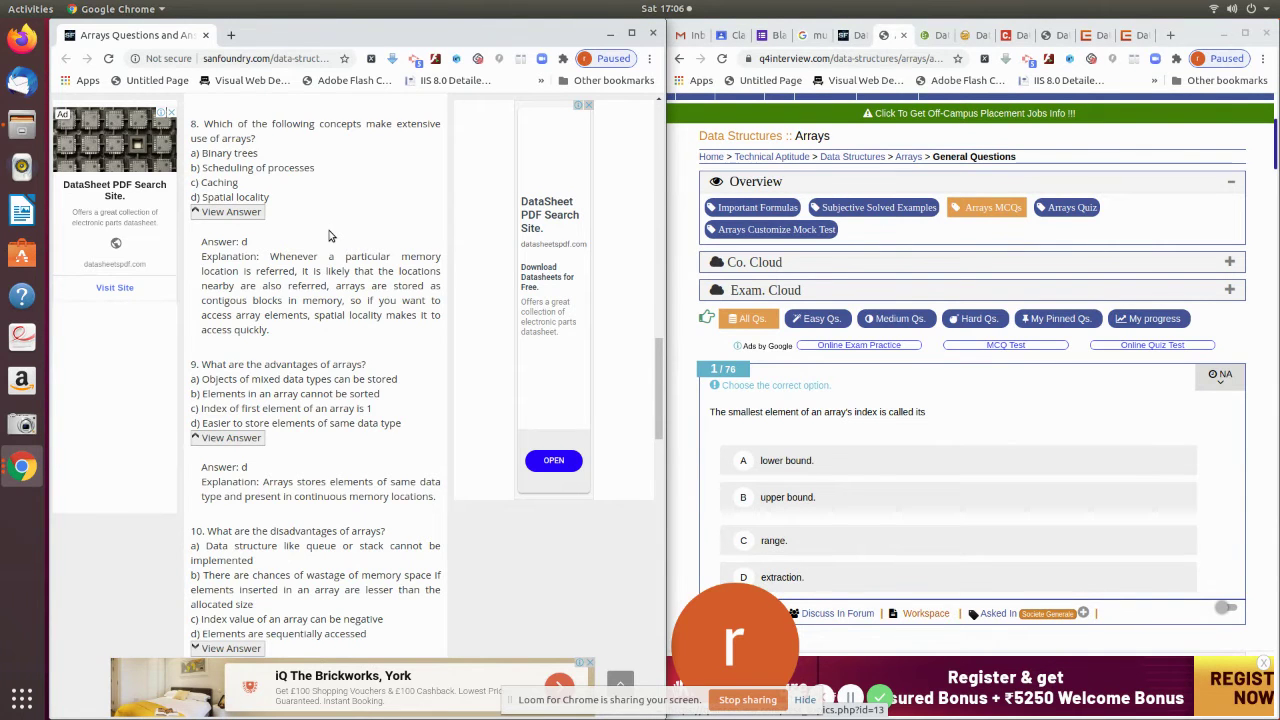
{"action": "scroll", "coordinate": [330, 236], "scroll_direction": "down", "scroll_amount": 4}
{"action": "scroll", "coordinate": [329, 231], "scroll_direction": "up", "scroll_amount": 2}
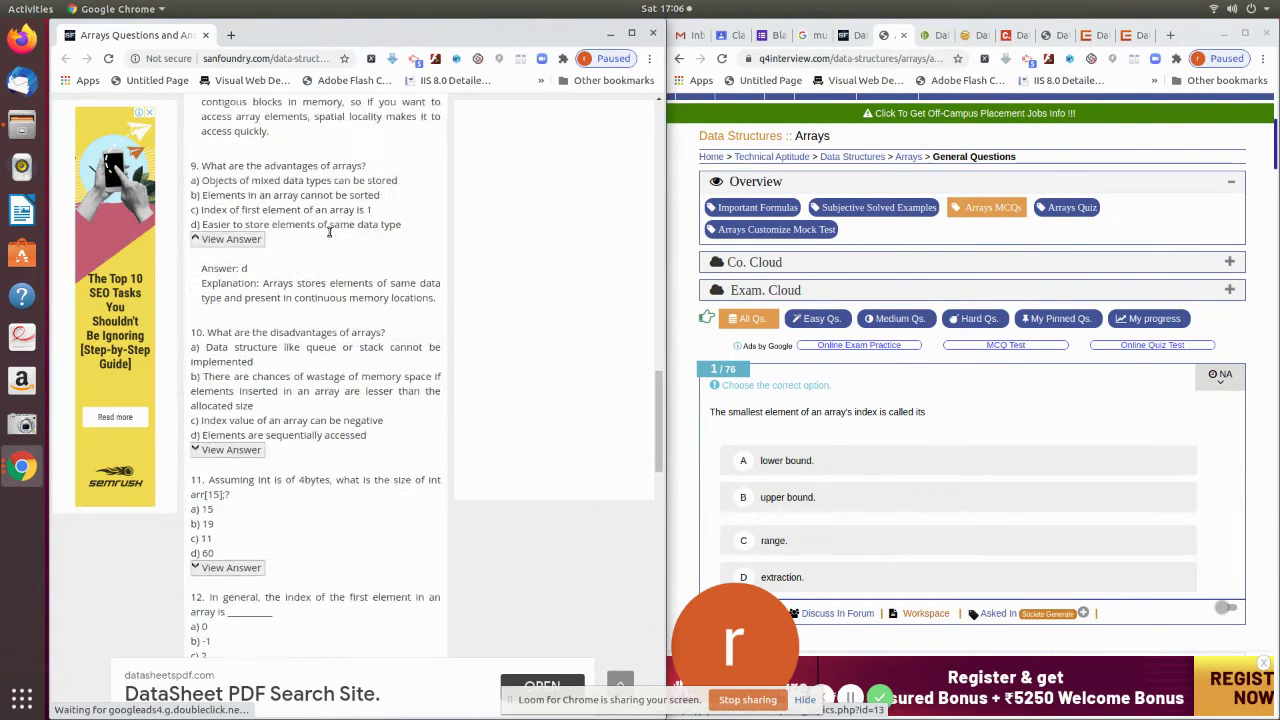
{"action": "scroll", "coordinate": [329, 231], "scroll_direction": "up", "scroll_amount": 1}
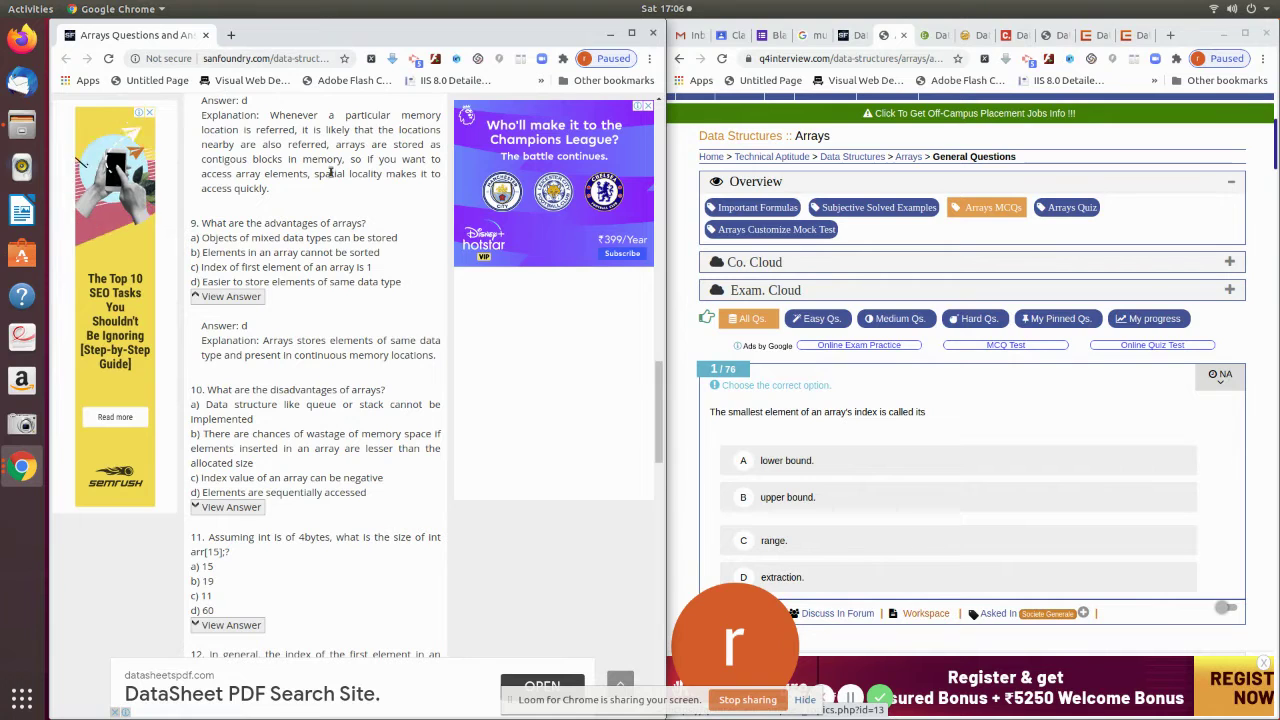
{"action": "left_click", "coordinate": [653, 34]}
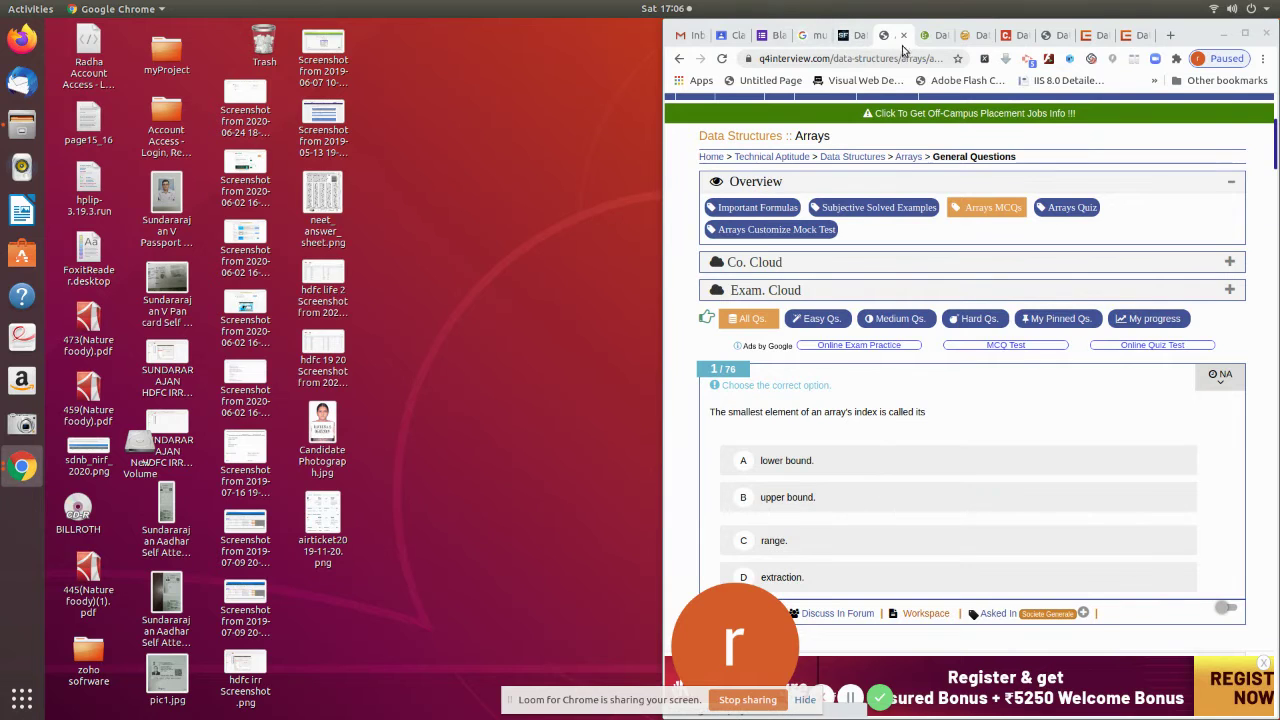
{"action": "left_click", "coordinate": [770, 35]}
{"action": "left_click_drag", "start_coordinate": [770, 35], "coordinate": [365, 45]}
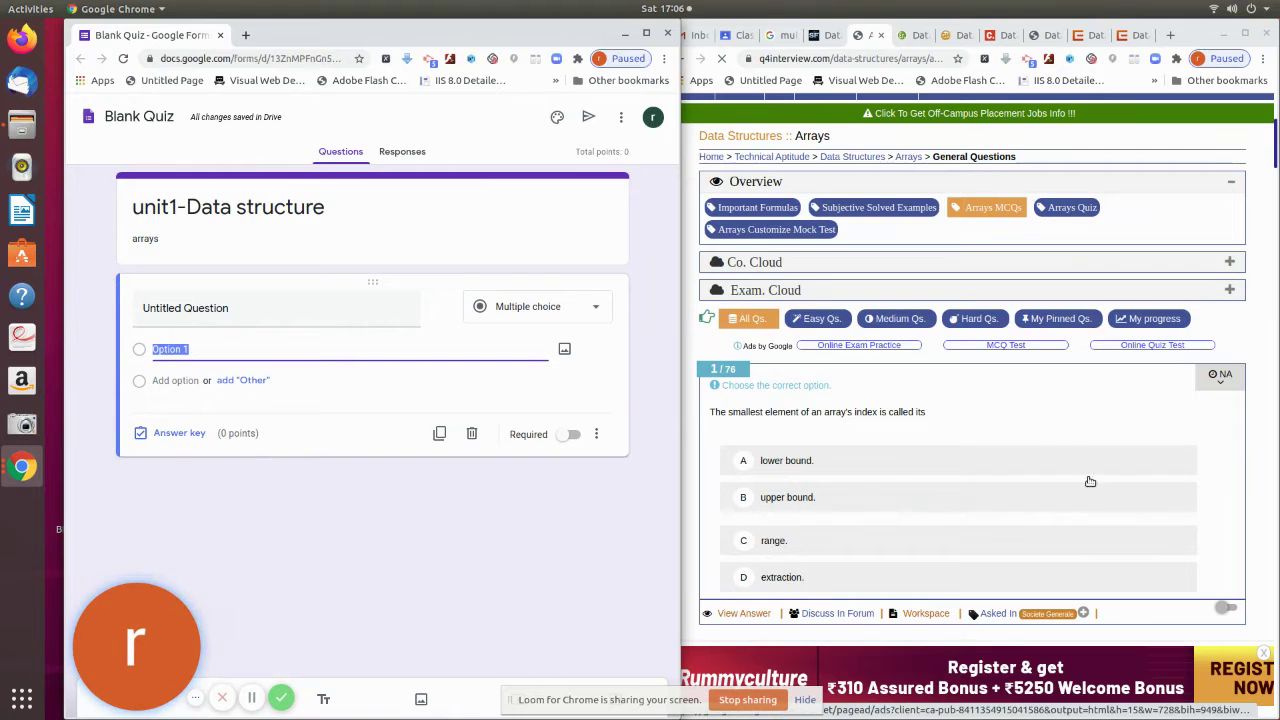
Step: Copy "The smallest element of an array's index is called its" from the website into the form's first question
{"action": "left_click", "coordinate": [718, 430]}
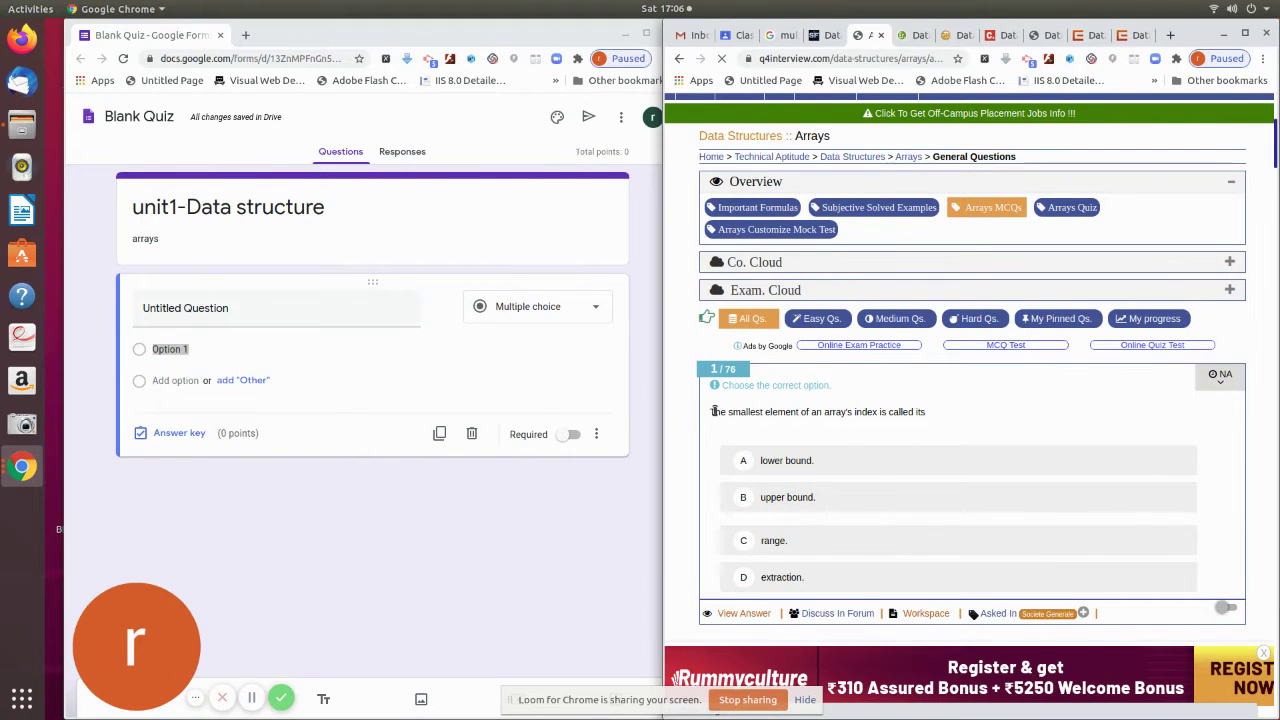
{"action": "left_click_drag", "start_coordinate": [710, 411], "coordinate": [949, 417]}
{"action": "key", "text": "ctrl+c"}
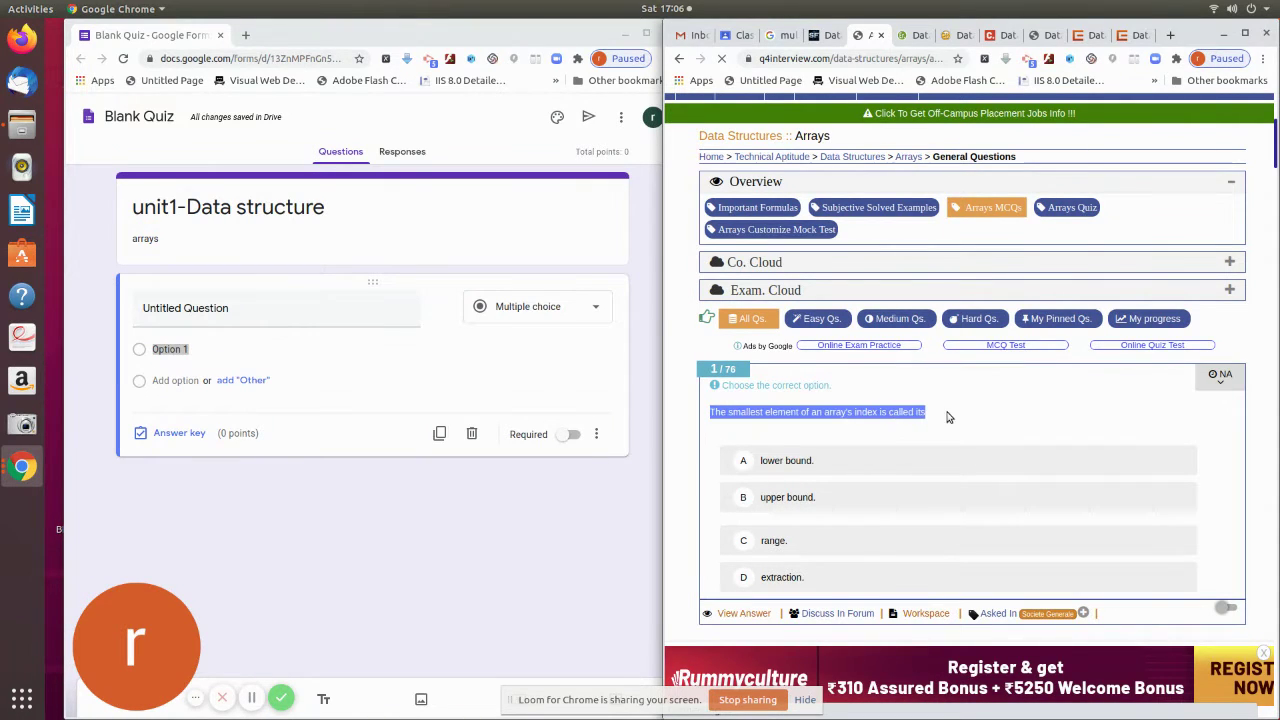
{"action": "left_click", "coordinate": [177, 307]}
{"action": "key", "text": "ctrl+v"}
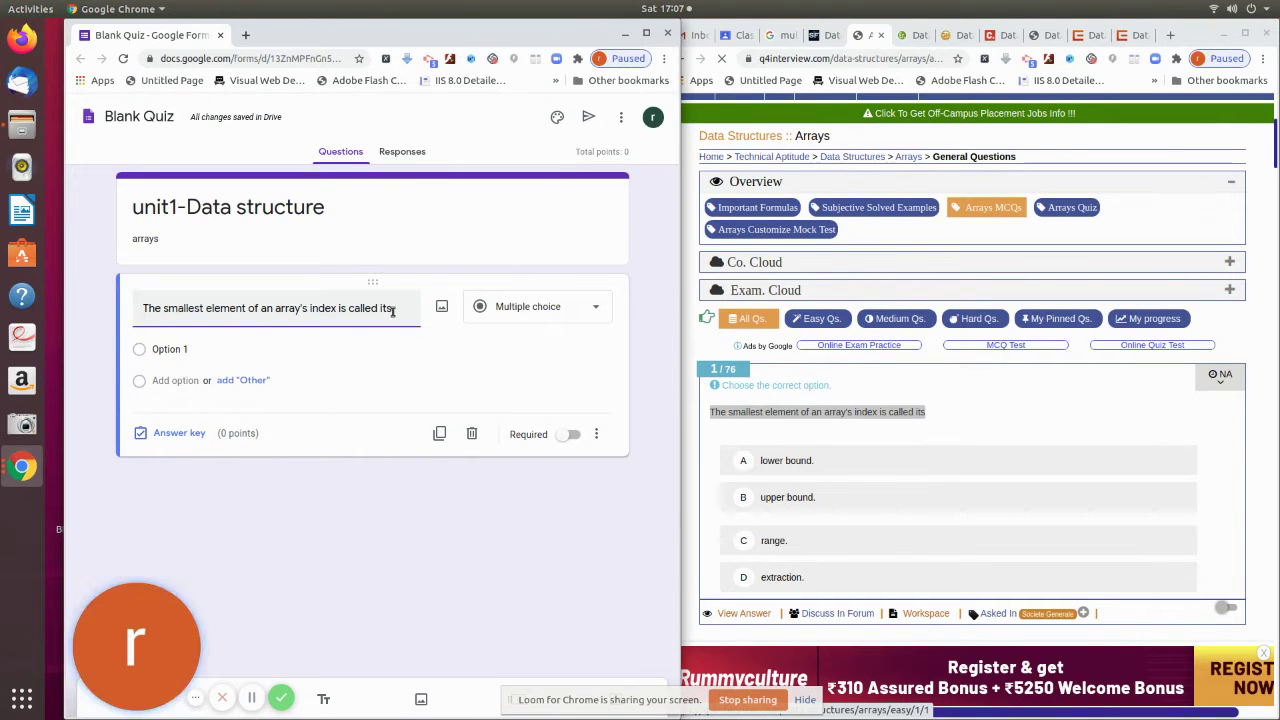
Step: Copy the pasted question text in the form and clear it from the question field
{"action": "left_click_drag", "start_coordinate": [390, 309], "coordinate": [160, 300]}
{"action": "key", "text": "ctrl+c"}
{"action": "key", "text": "BackSpace"}
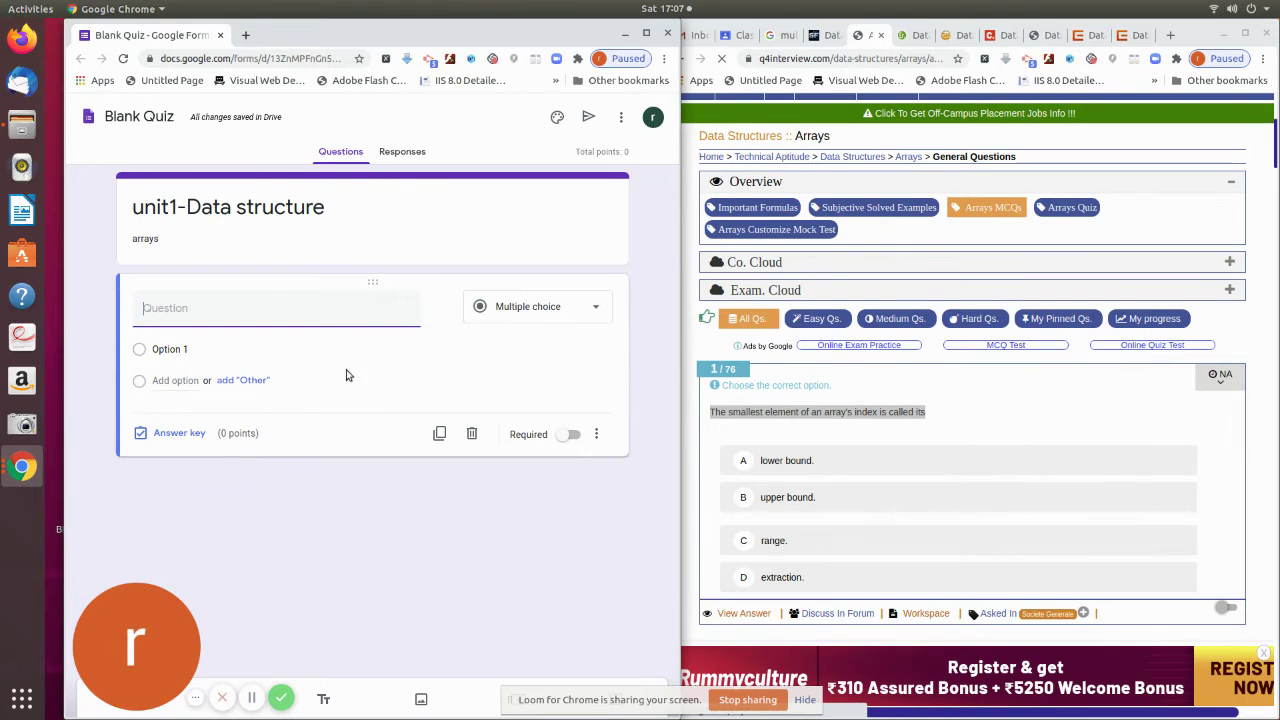
Step: Paste the copied text into the first question and enter the options lower bound, upper bound, range and extraction
{"action": "key", "text": "ctrl+v"}
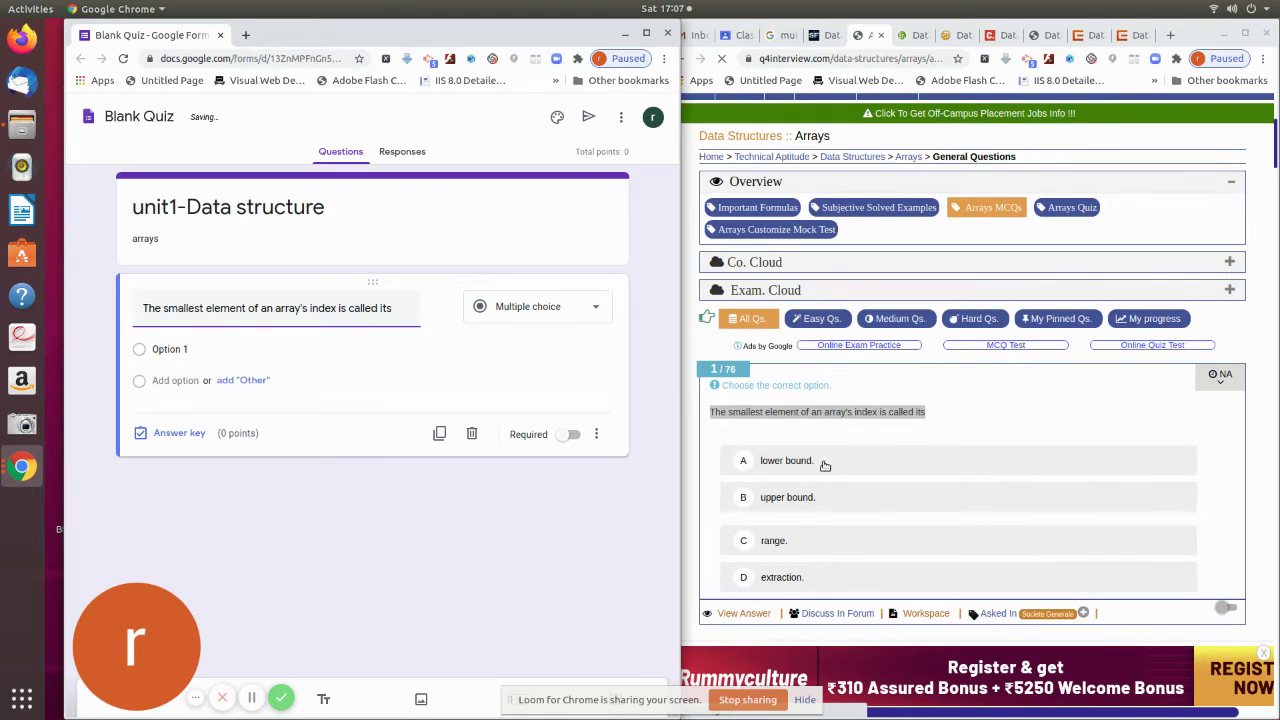
{"action": "scroll", "coordinate": [837, 523], "scroll_direction": "down", "scroll_amount": 1}
{"action": "left_click", "coordinate": [170, 349]}
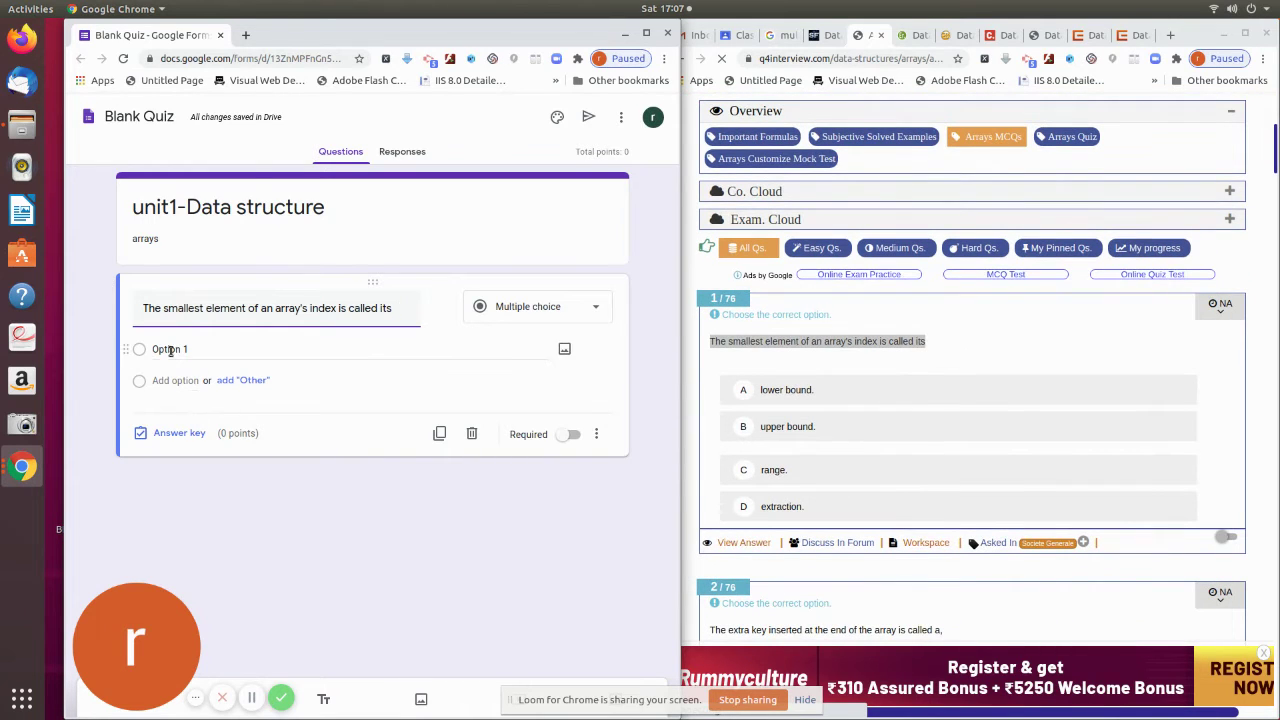
{"action": "type", "text": "lower bound"}
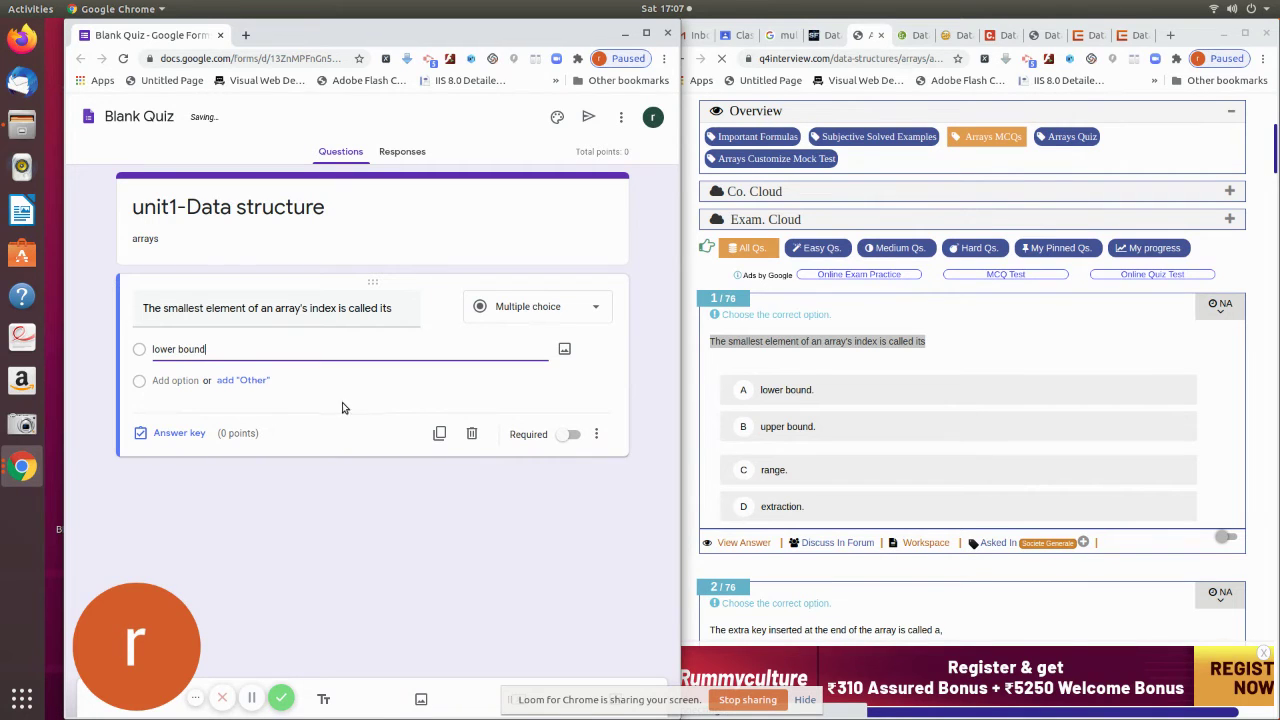
{"action": "left_click", "coordinate": [175, 380]}
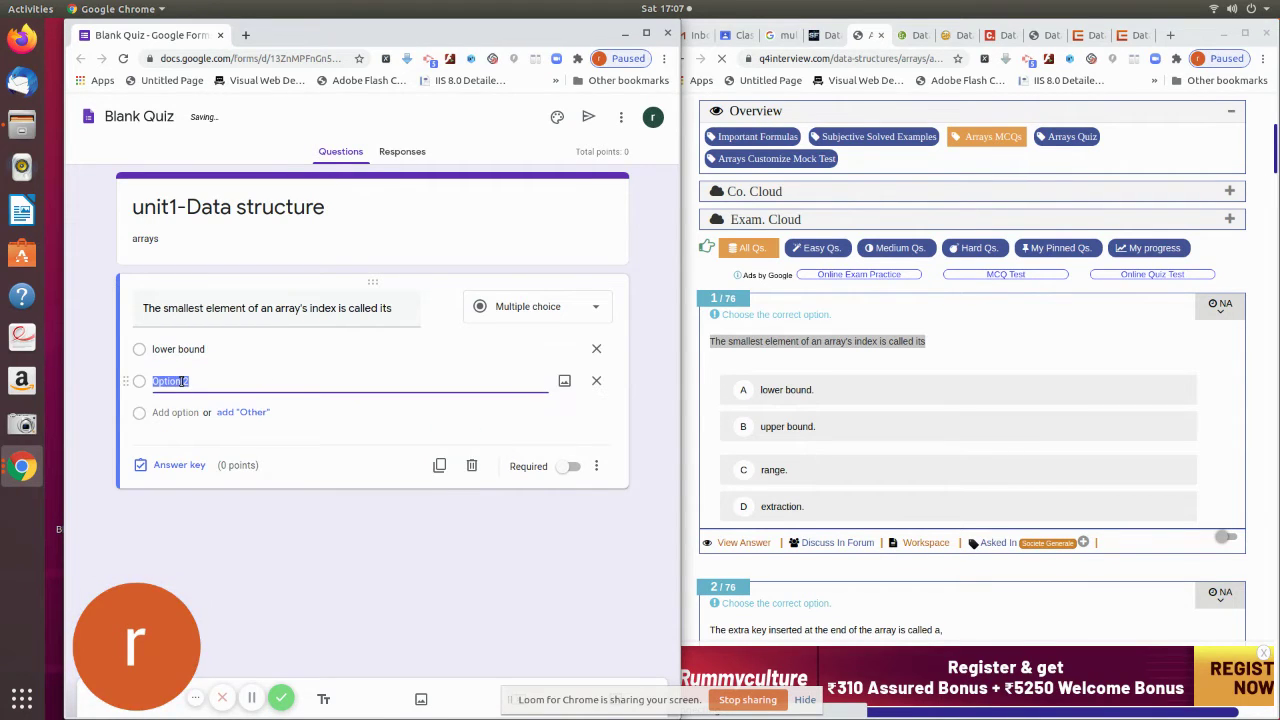
{"action": "type", "text": "upper bound"}
{"action": "left_click", "coordinate": [175, 412]}
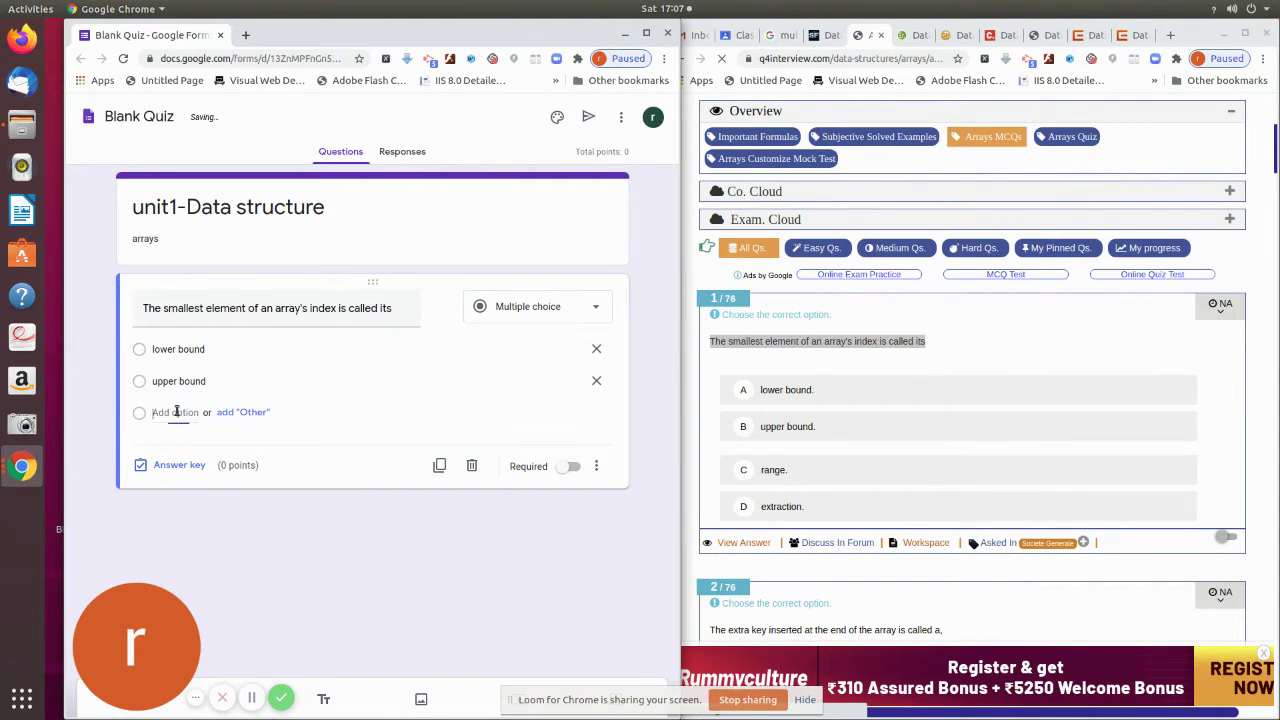
{"action": "type", "text": "range"}
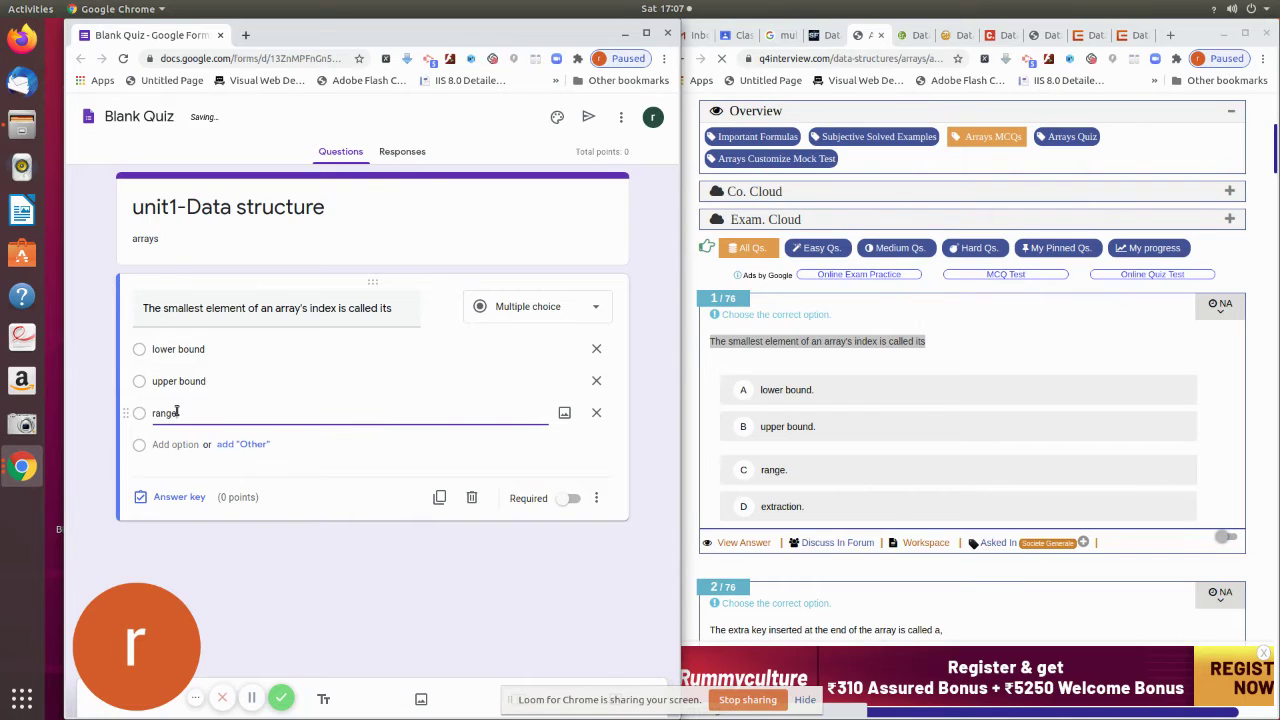
{"action": "key", "text": "Return"}
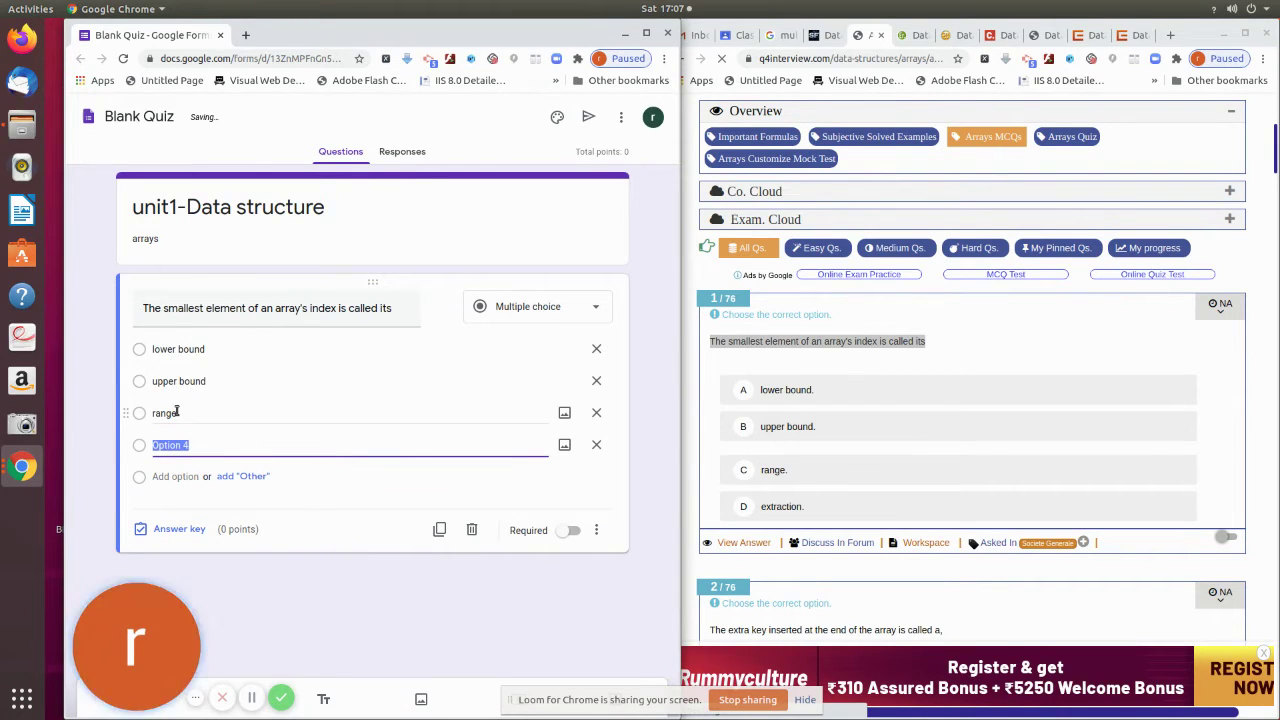
{"action": "type", "text": "extraction"}
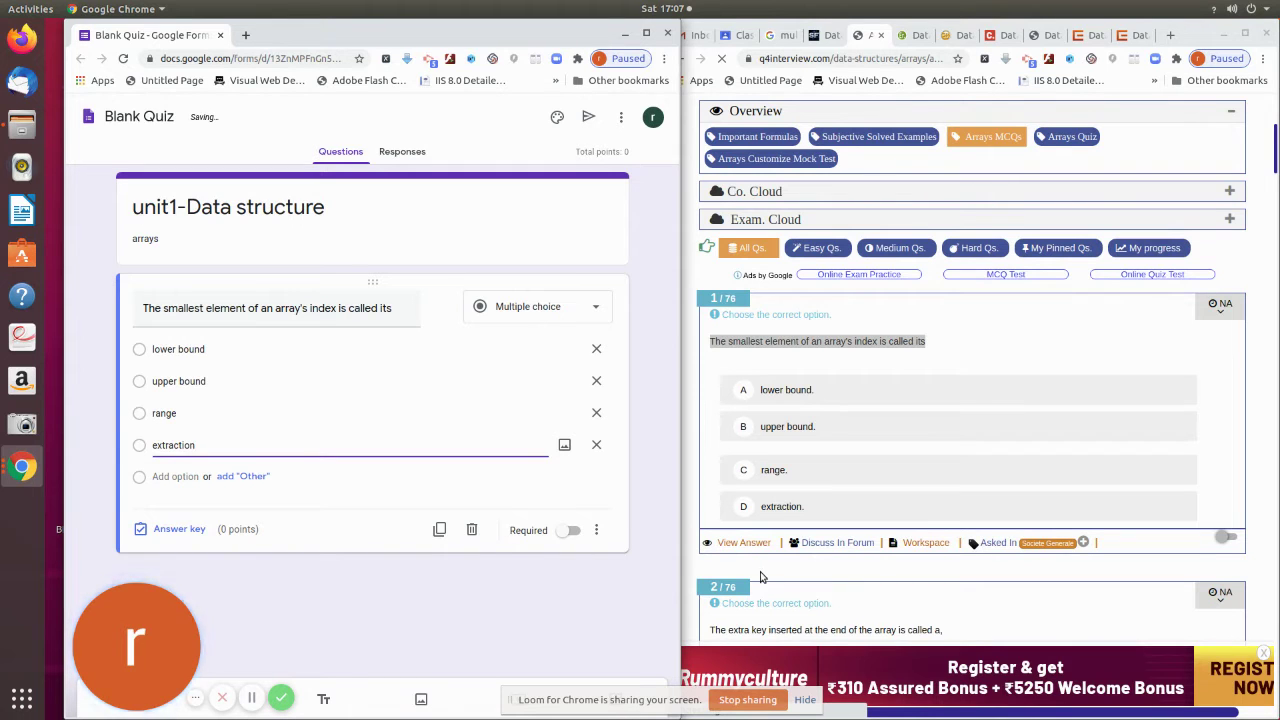
Step: Try to view the answer to the first arrays question on the website, dismissing the login prompt
{"action": "left_click", "coordinate": [745, 543]}
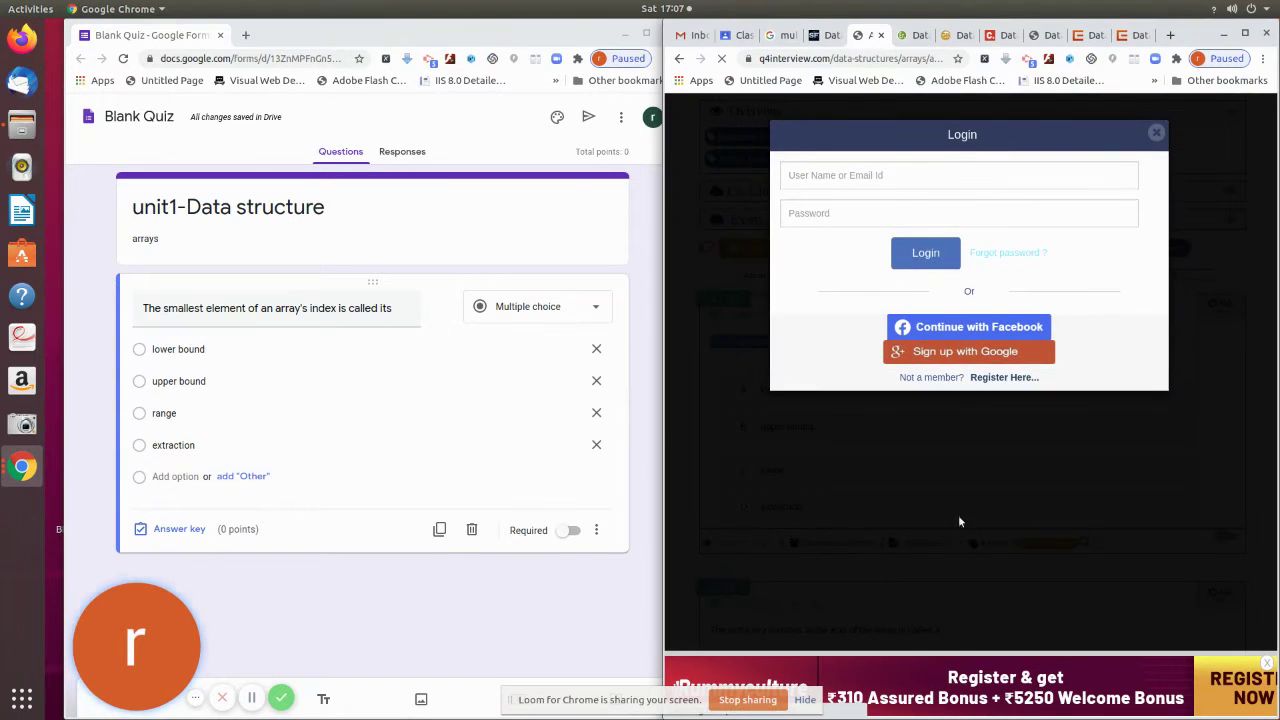
{"action": "left_click", "coordinate": [1157, 133]}
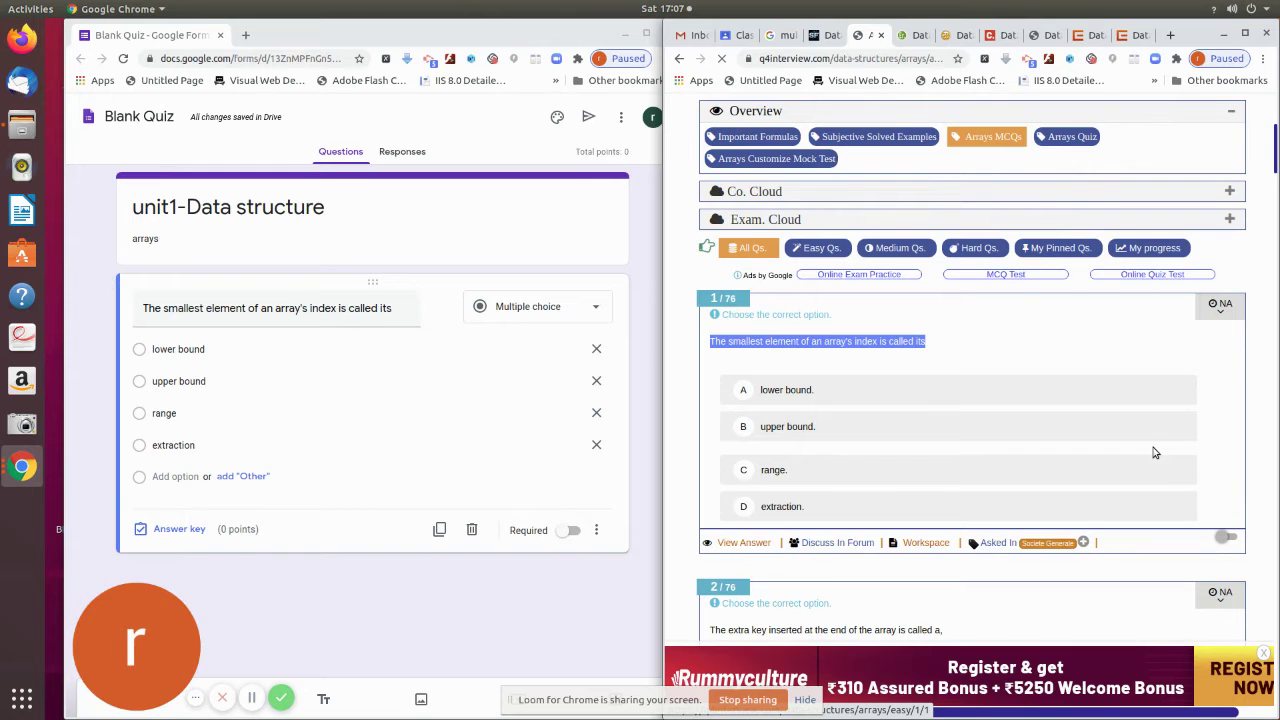
{"action": "scroll", "coordinate": [1152, 453], "scroll_direction": "down", "scroll_amount": 2}
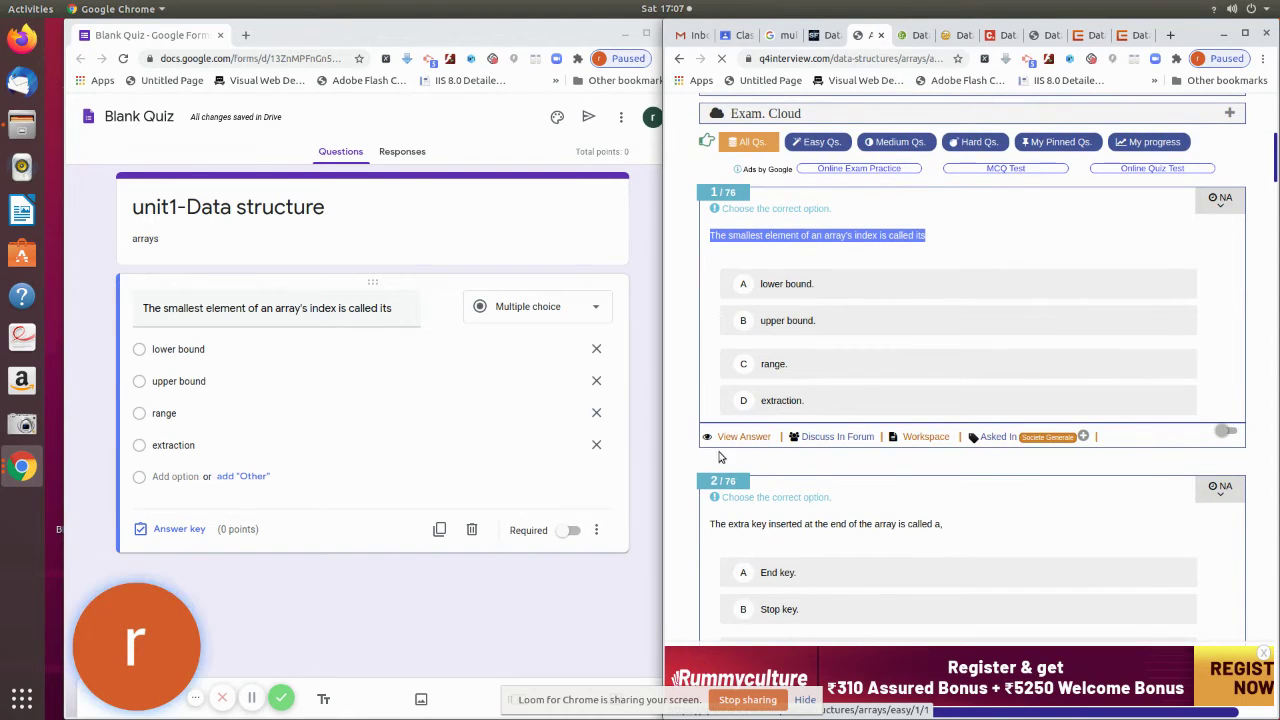
{"action": "left_click", "coordinate": [727, 440]}
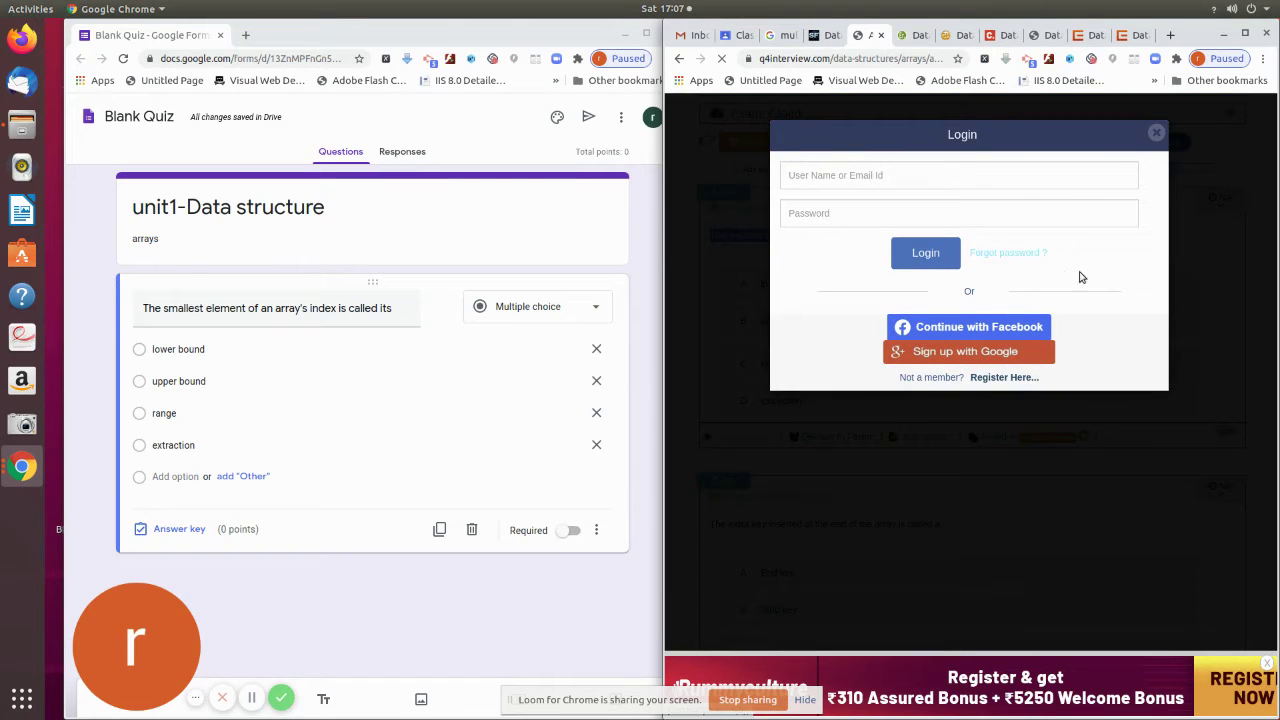
{"action": "left_click", "coordinate": [1156, 132]}
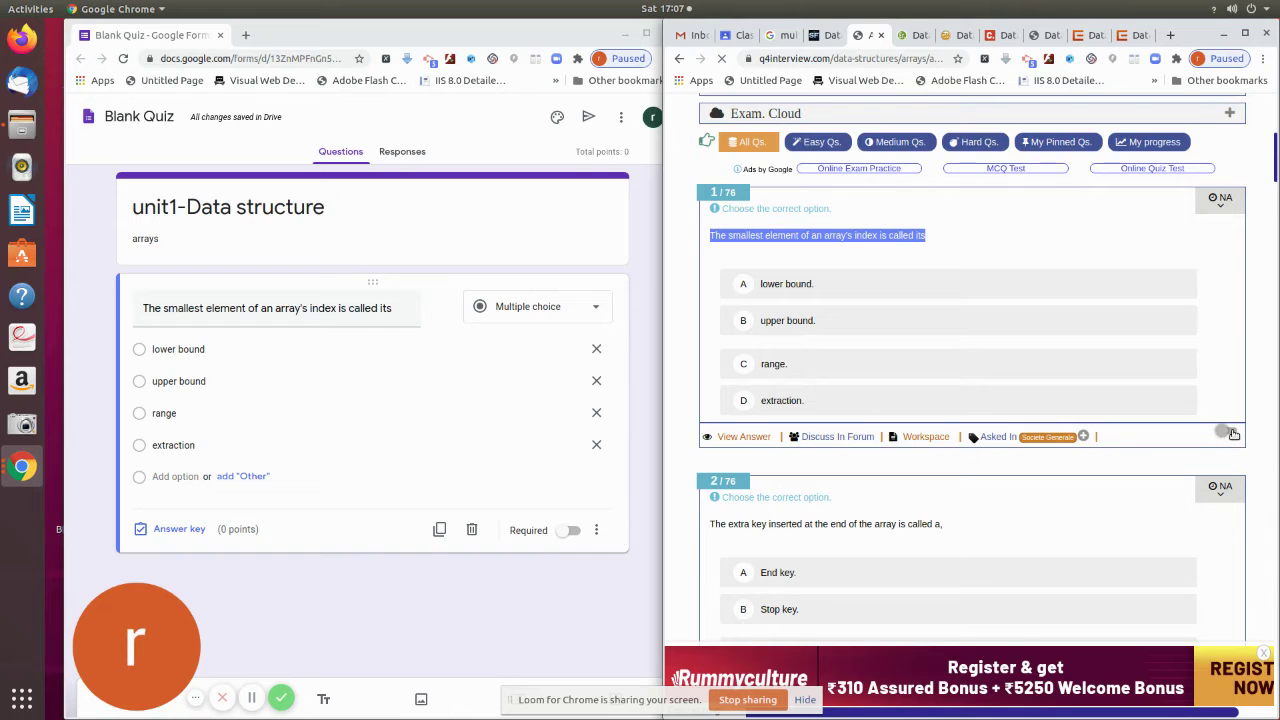
{"action": "left_click", "coordinate": [1232, 432]}
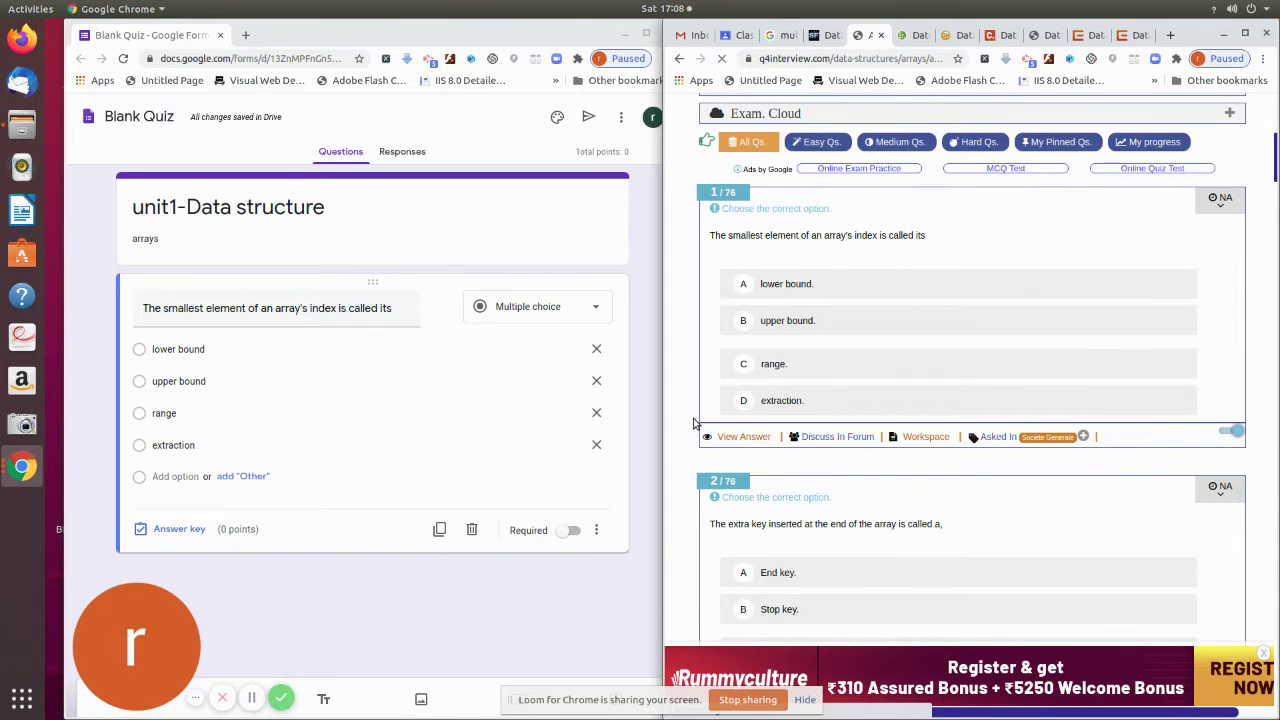
Step: Sign in to Q4Interview with the teacher's Google account and return to the first arrays question
{"action": "left_click", "coordinate": [729, 440]}
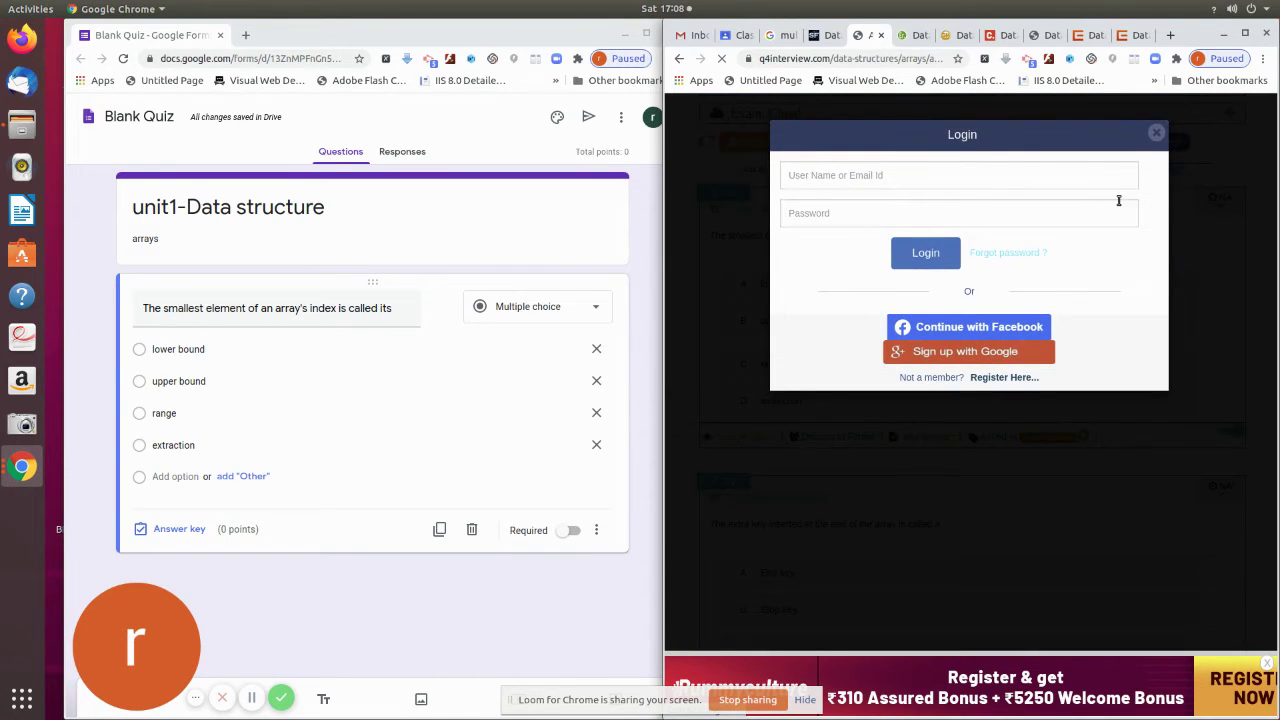
{"action": "left_click", "coordinate": [1017, 356]}
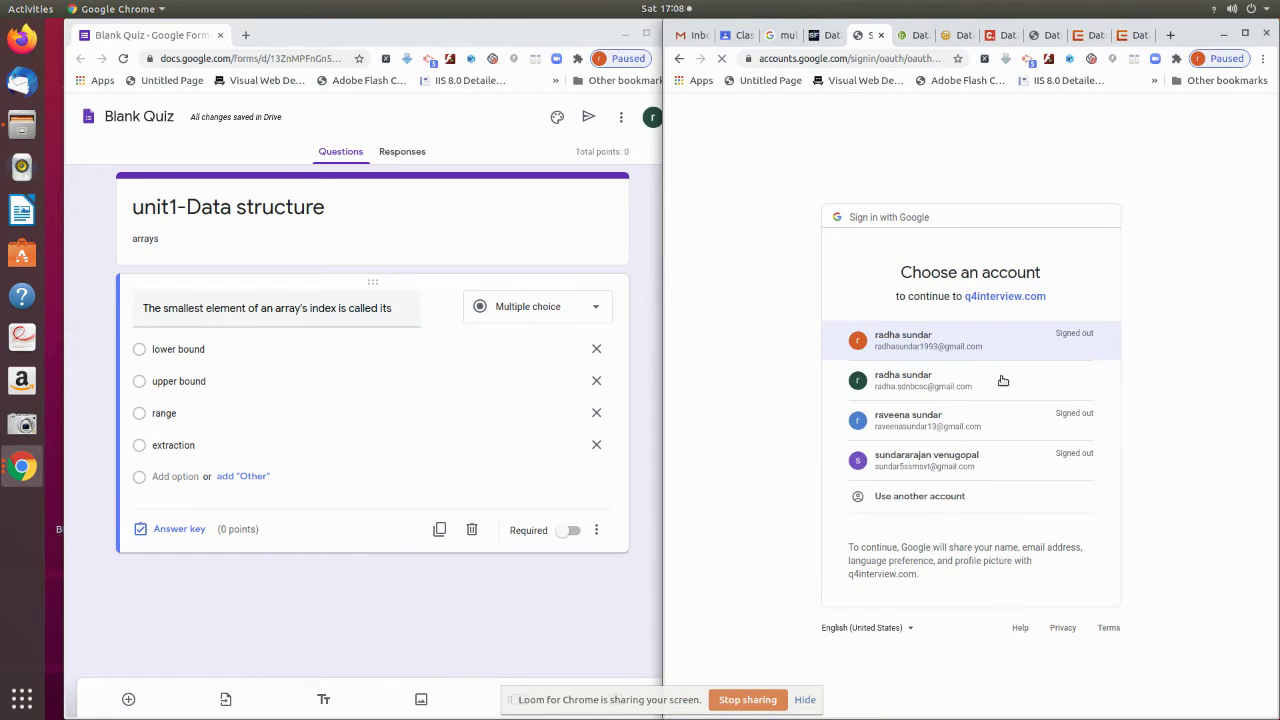
{"action": "left_click", "coordinate": [931, 394]}
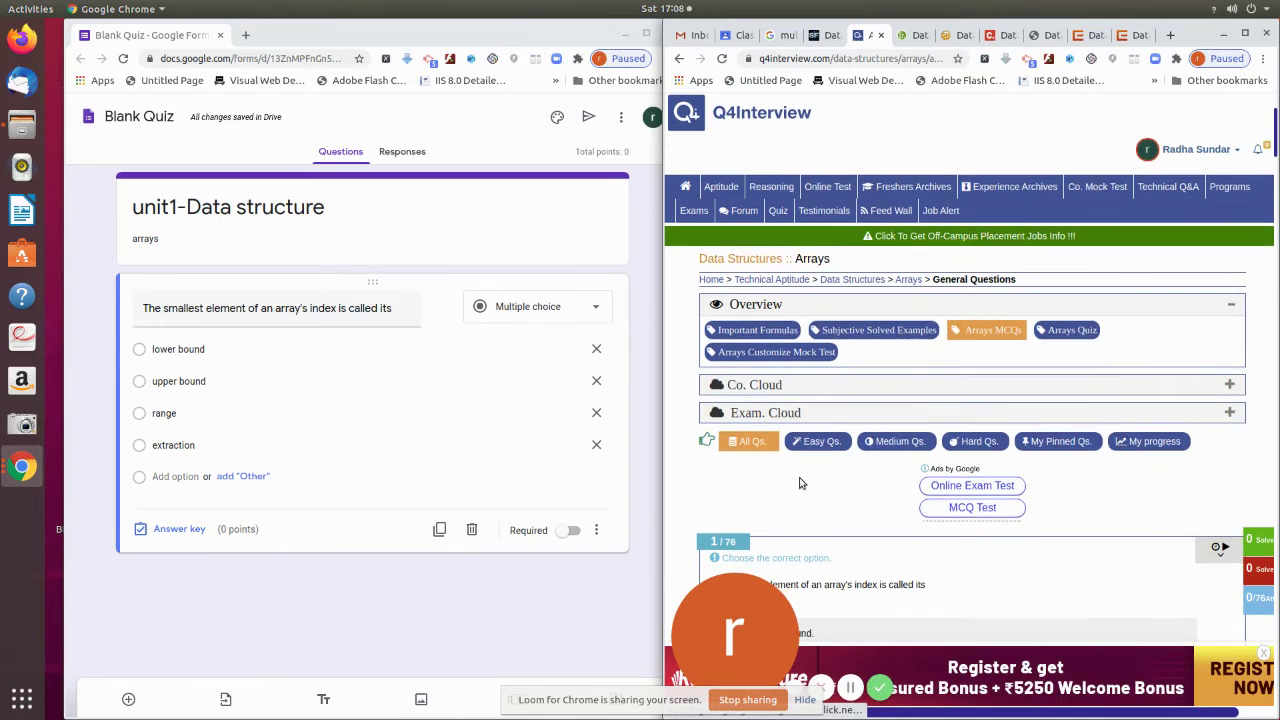
{"action": "scroll", "coordinate": [799, 483], "scroll_direction": "down", "scroll_amount": 4}
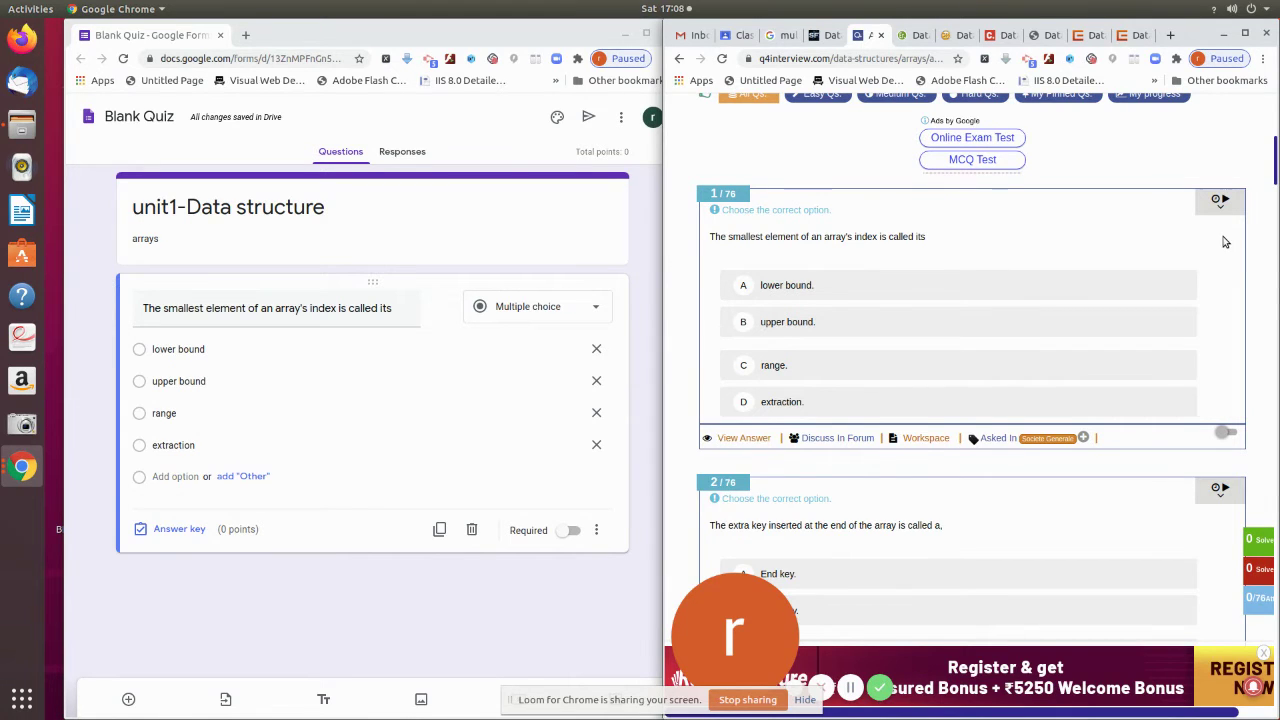
{"action": "scroll", "coordinate": [1225, 242], "scroll_direction": "down", "scroll_amount": 3}
{"action": "scroll", "coordinate": [1225, 242], "scroll_direction": "up", "scroll_amount": 4}
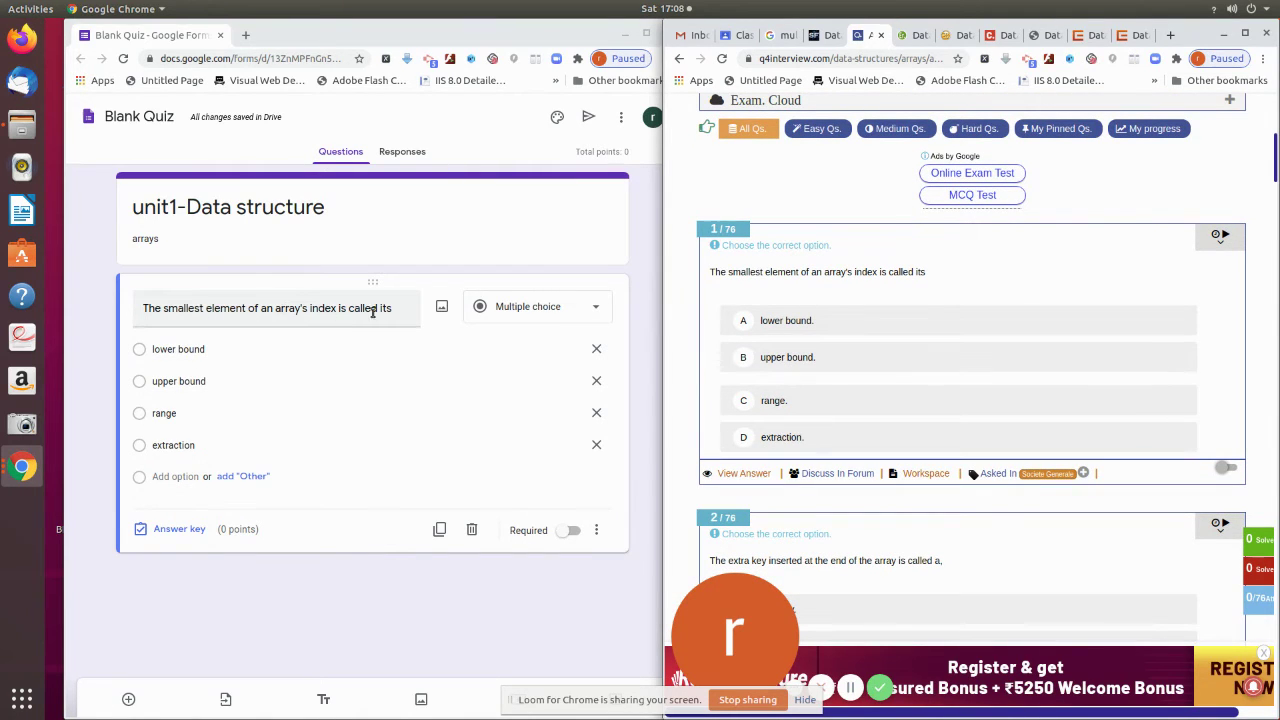
Step: Make the form's question about the smallest array index element required
{"action": "left_click", "coordinate": [190, 352]}
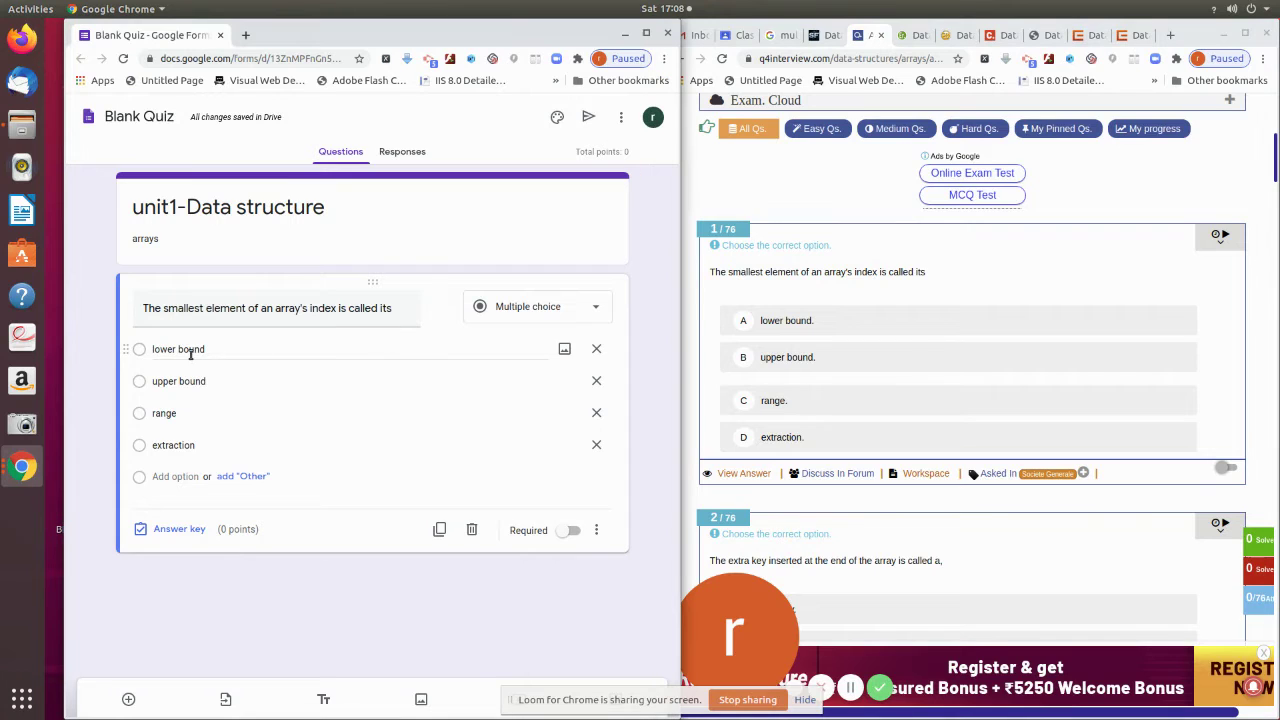
{"action": "left_click", "coordinate": [190, 352]}
{"action": "left_click", "coordinate": [327, 450]}
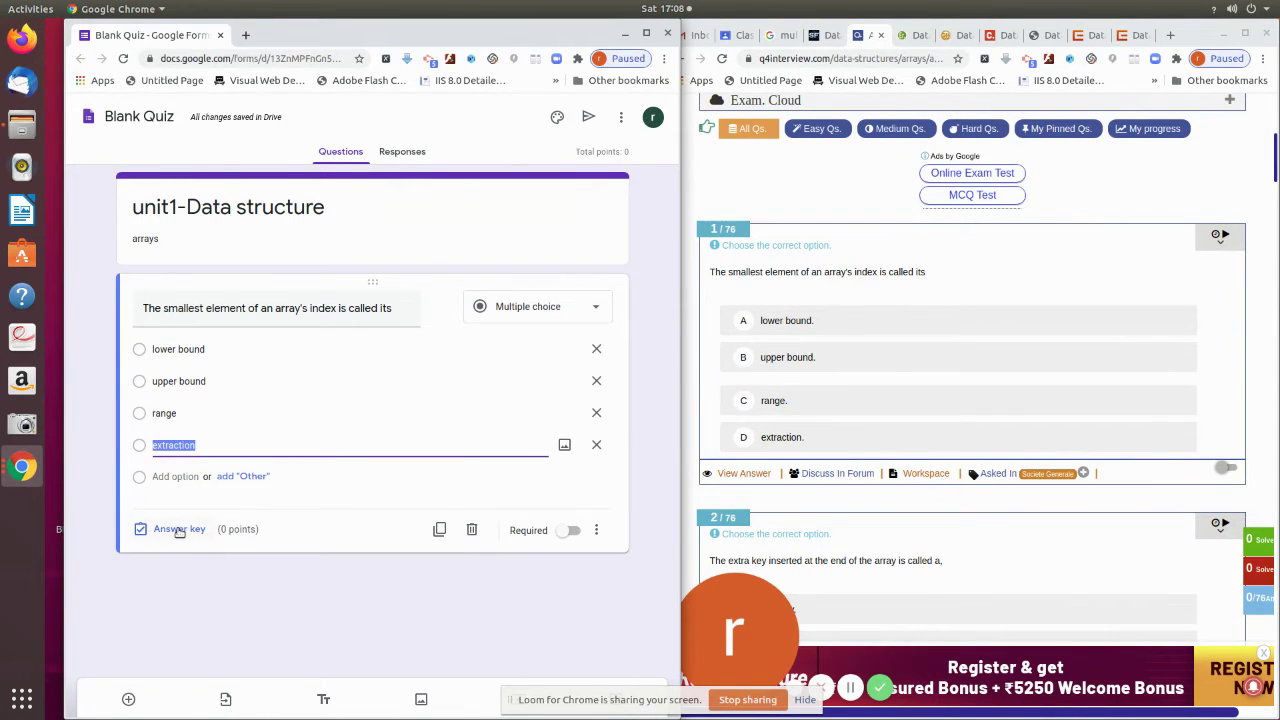
{"action": "left_click", "coordinate": [576, 536]}
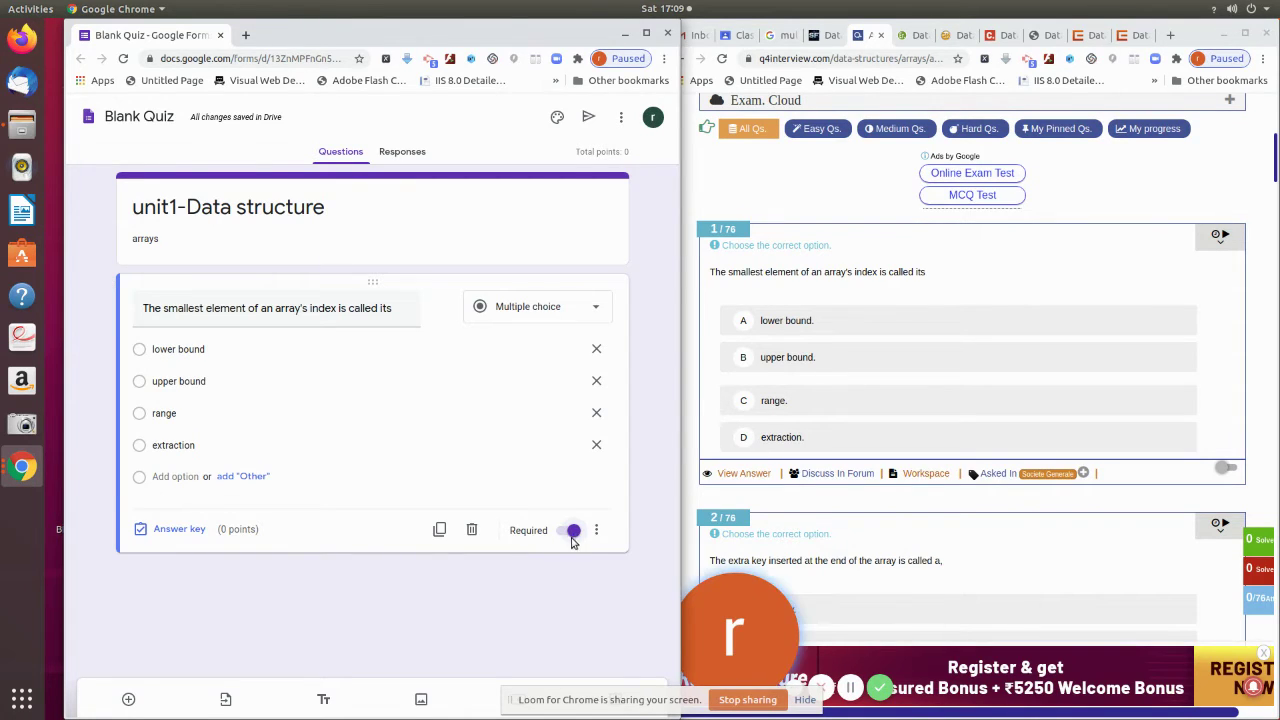
Step: Set the question's answer key to lower bound and its value to 1 point
{"action": "left_click", "coordinate": [163, 530]}
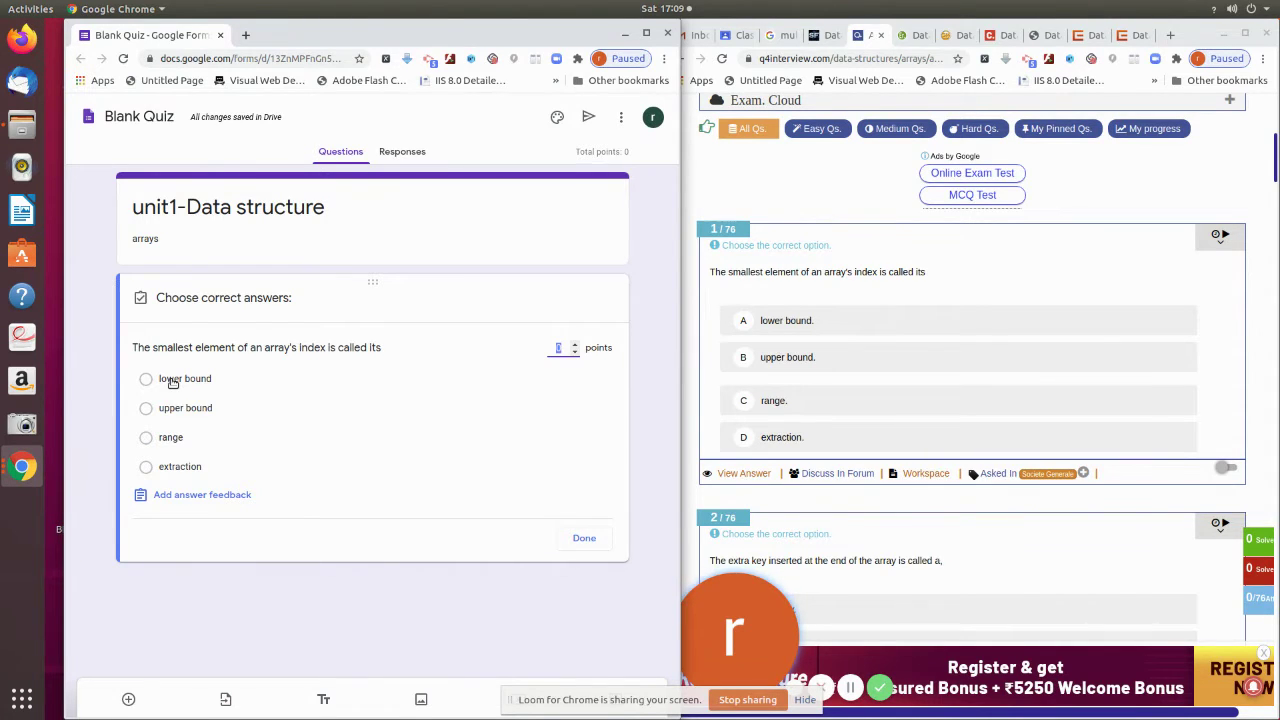
{"action": "left_click", "coordinate": [172, 380]}
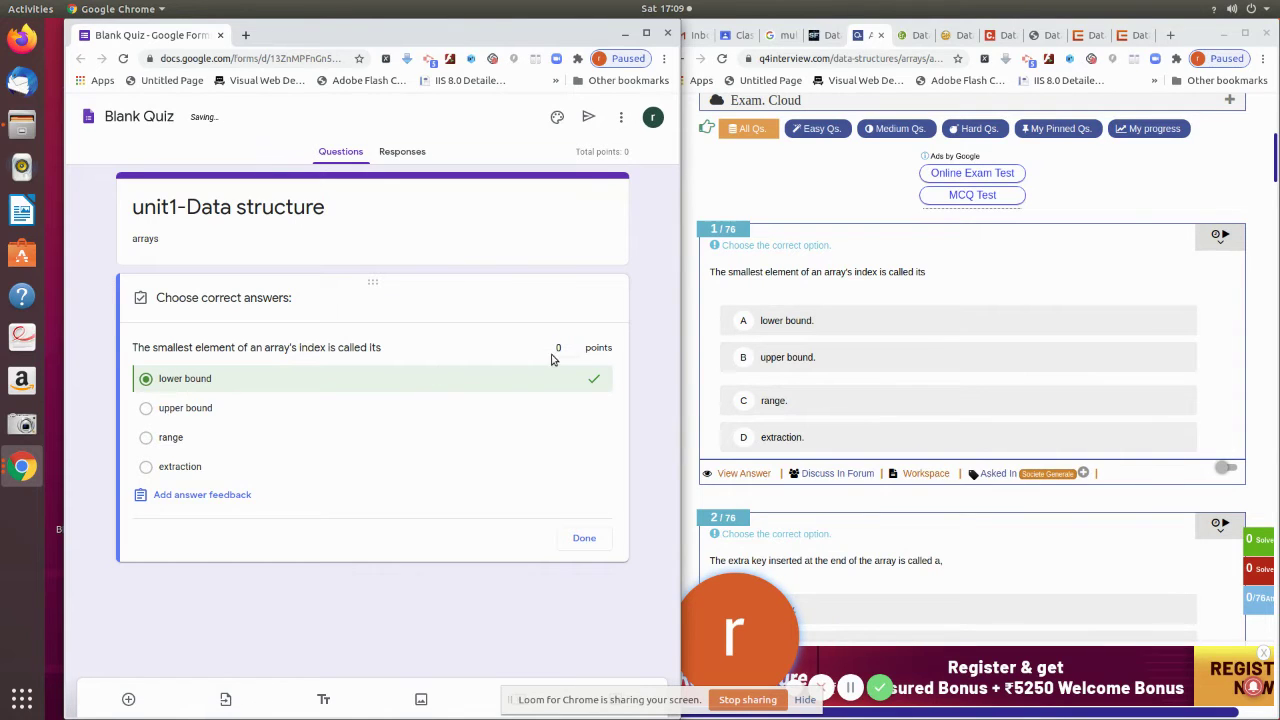
{"action": "left_click", "coordinate": [562, 348]}
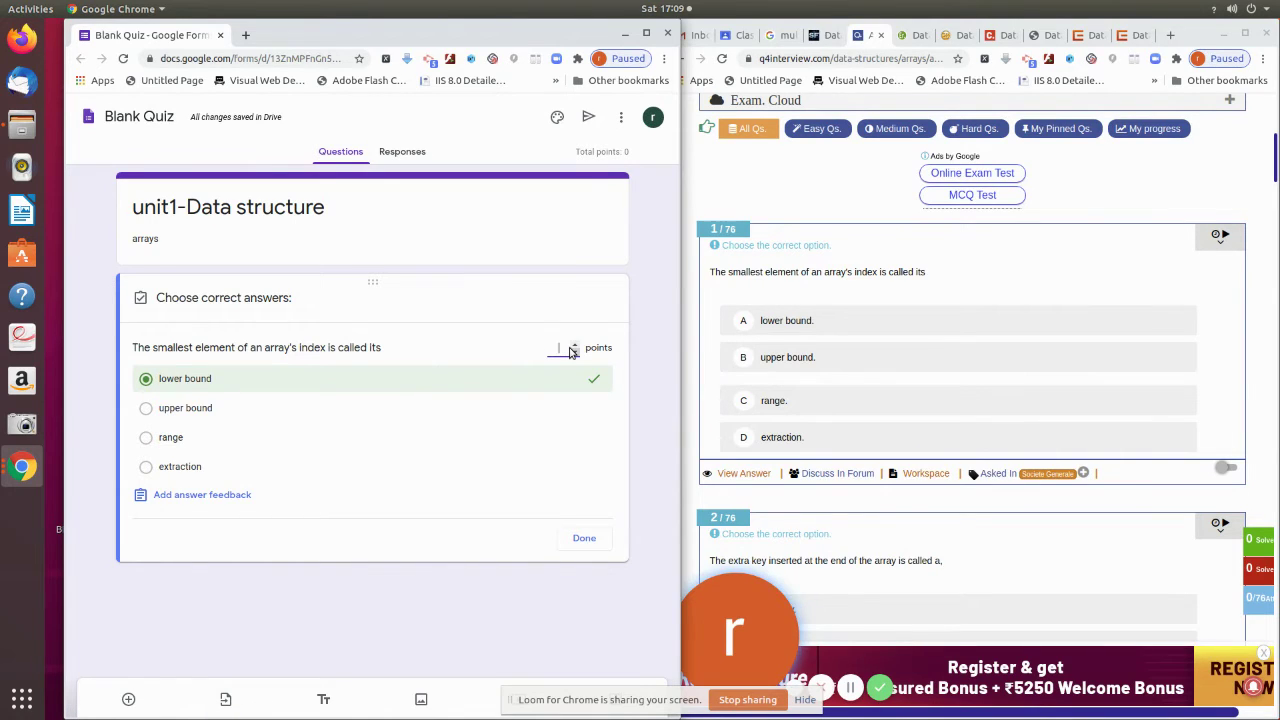
{"action": "left_click", "coordinate": [573, 348]}
{"action": "left_click", "coordinate": [588, 540]}
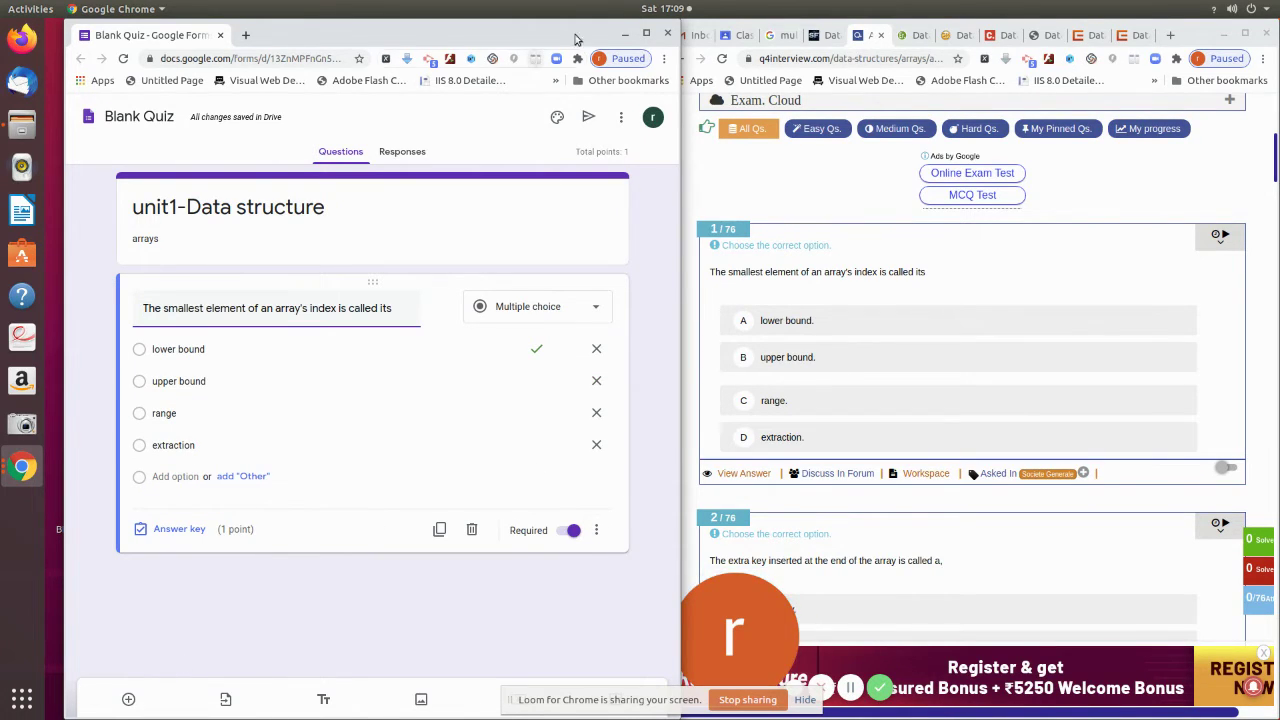
Step: Add a new blank multiple-choice question in the maximized form and place the form window beside the website again
{"action": "left_click", "coordinate": [646, 36]}
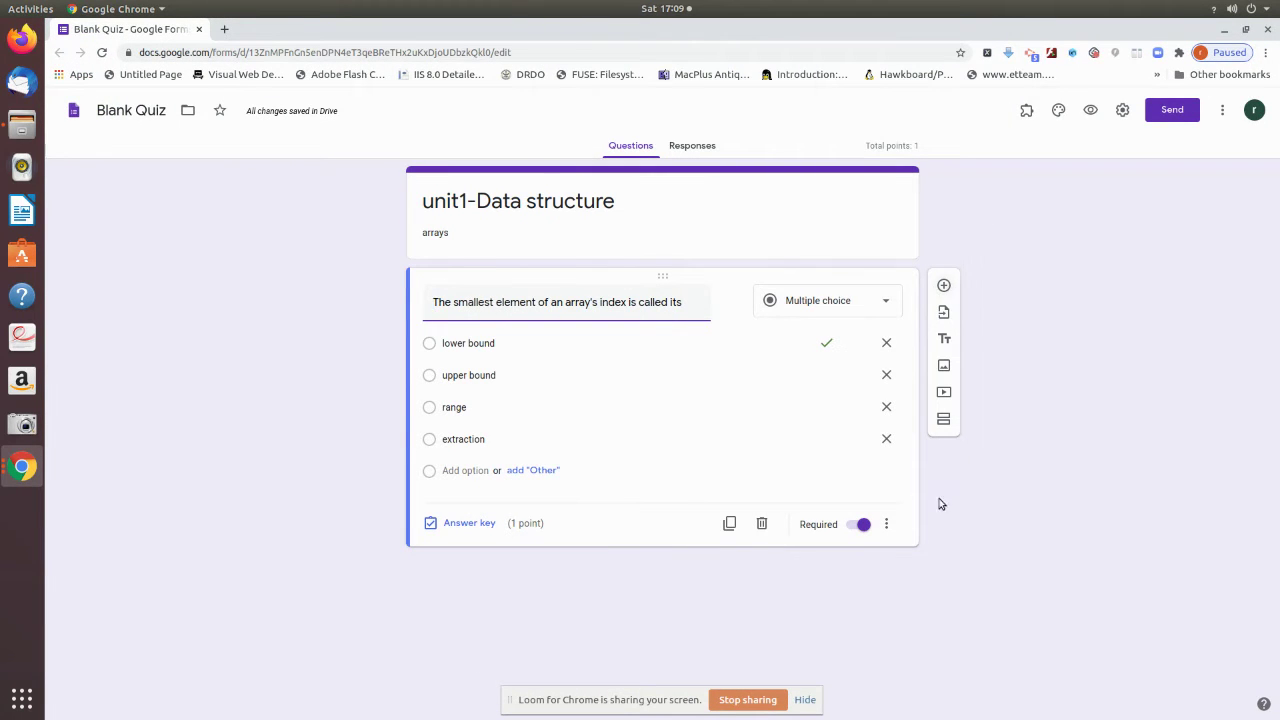
{"action": "left_click", "coordinate": [945, 285]}
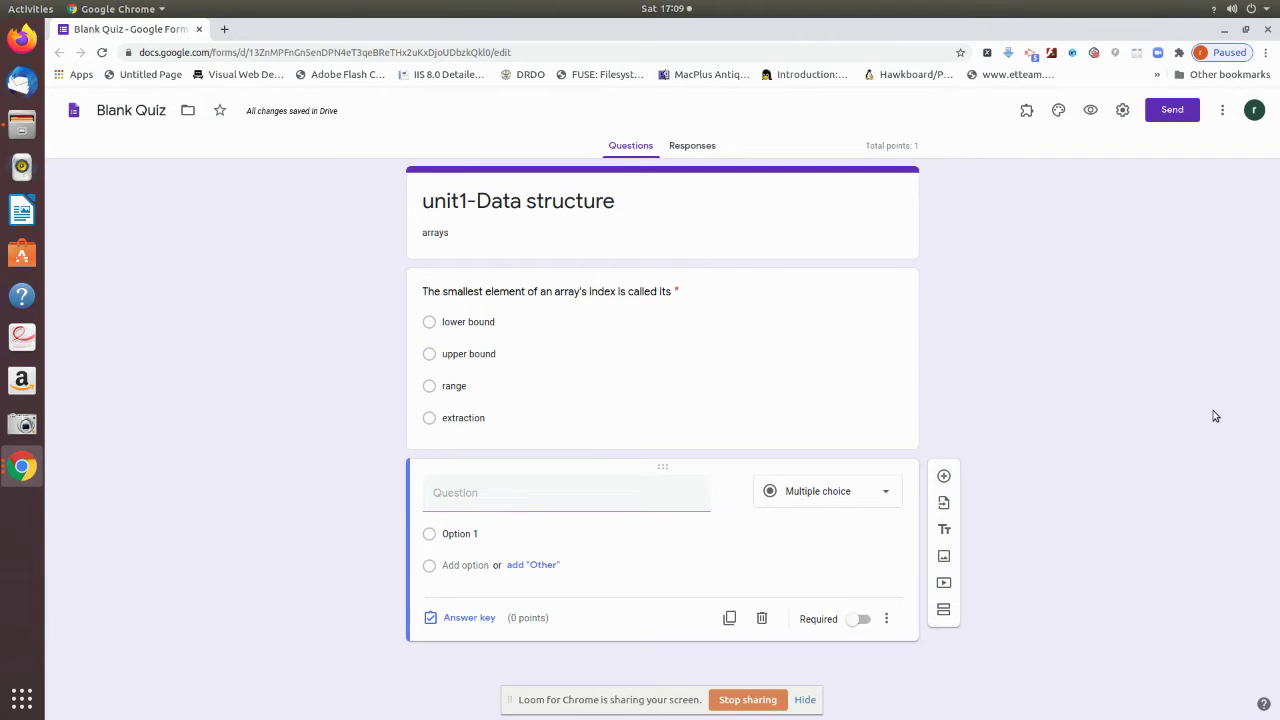
{"action": "key", "text": "super+Left"}
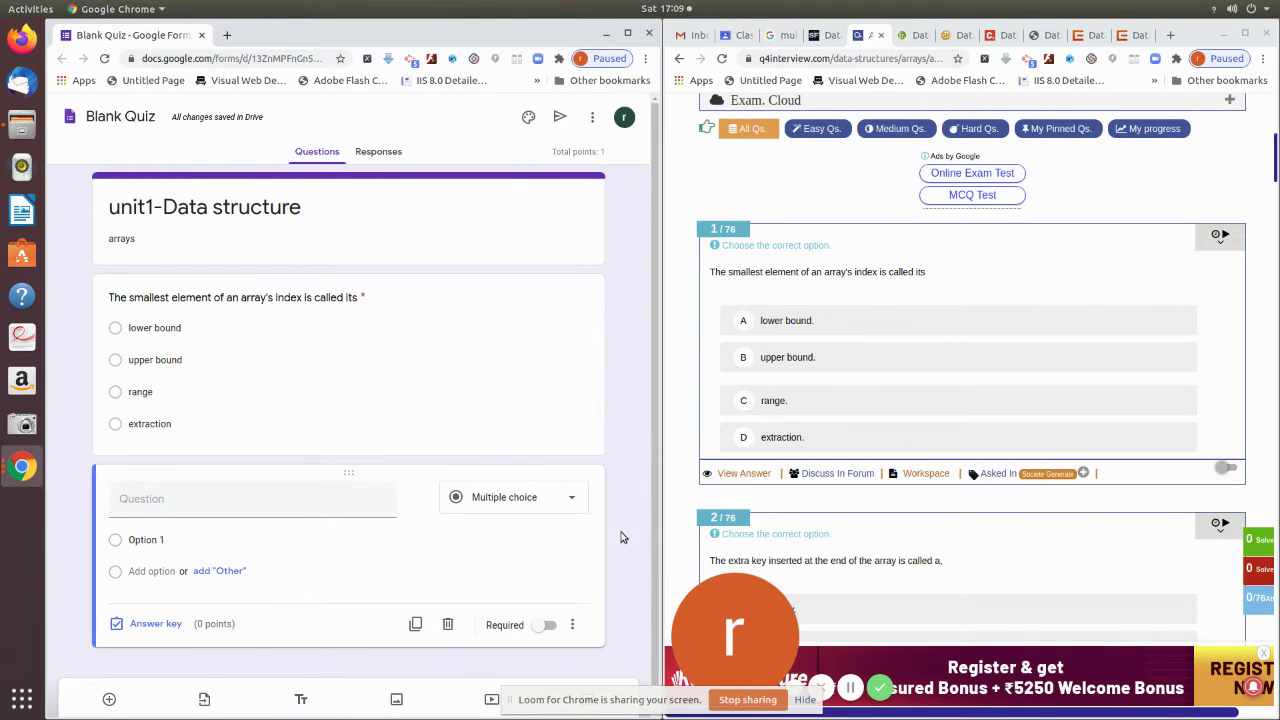
Step: Browse arrays questions 2 to 4 on the website, minimize that window and switch to the surprisetest folder in Files
{"action": "scroll", "coordinate": [1035, 539], "scroll_direction": "down", "scroll_amount": 3}
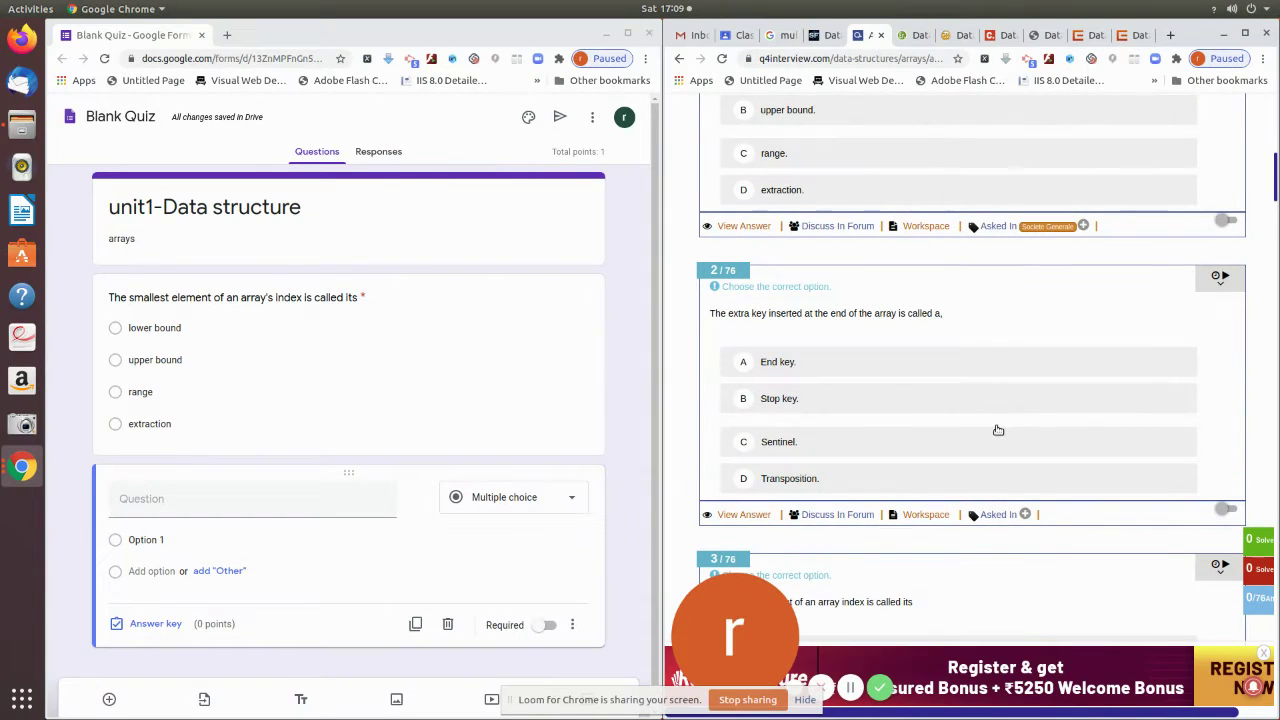
{"action": "scroll", "coordinate": [998, 430], "scroll_direction": "down", "scroll_amount": 2}
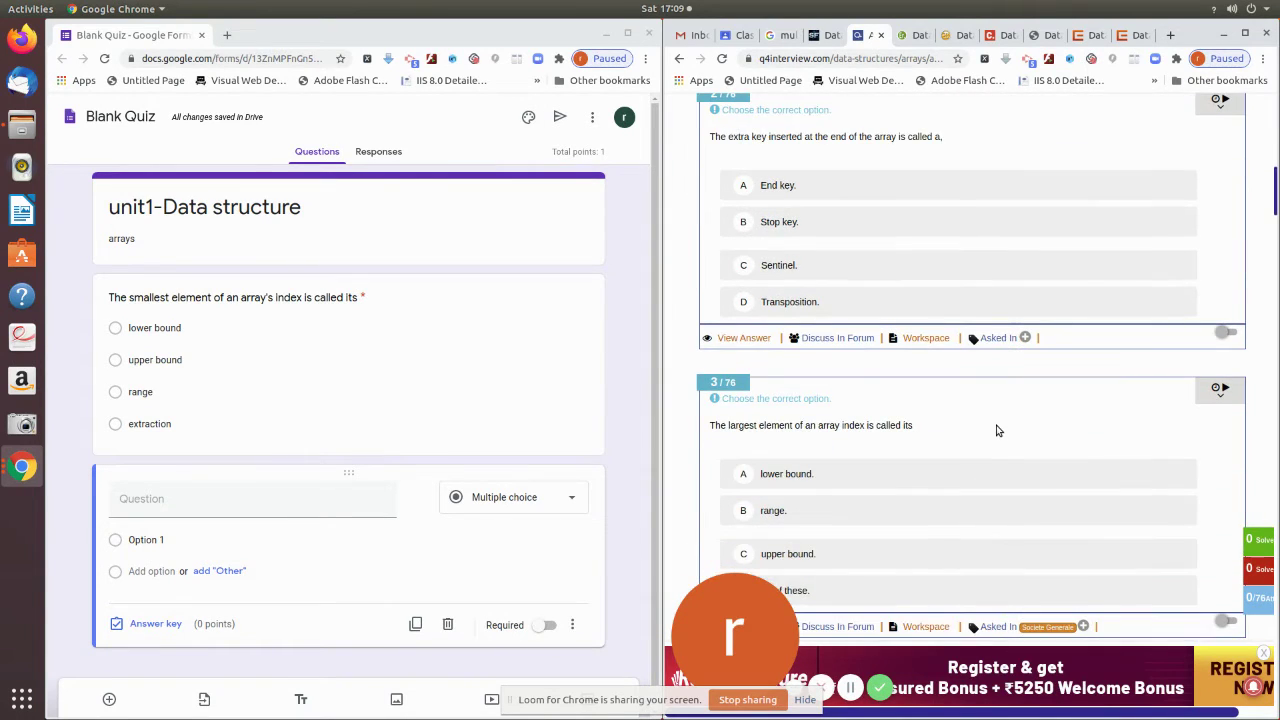
{"action": "scroll", "coordinate": [996, 430], "scroll_direction": "down", "scroll_amount": 1}
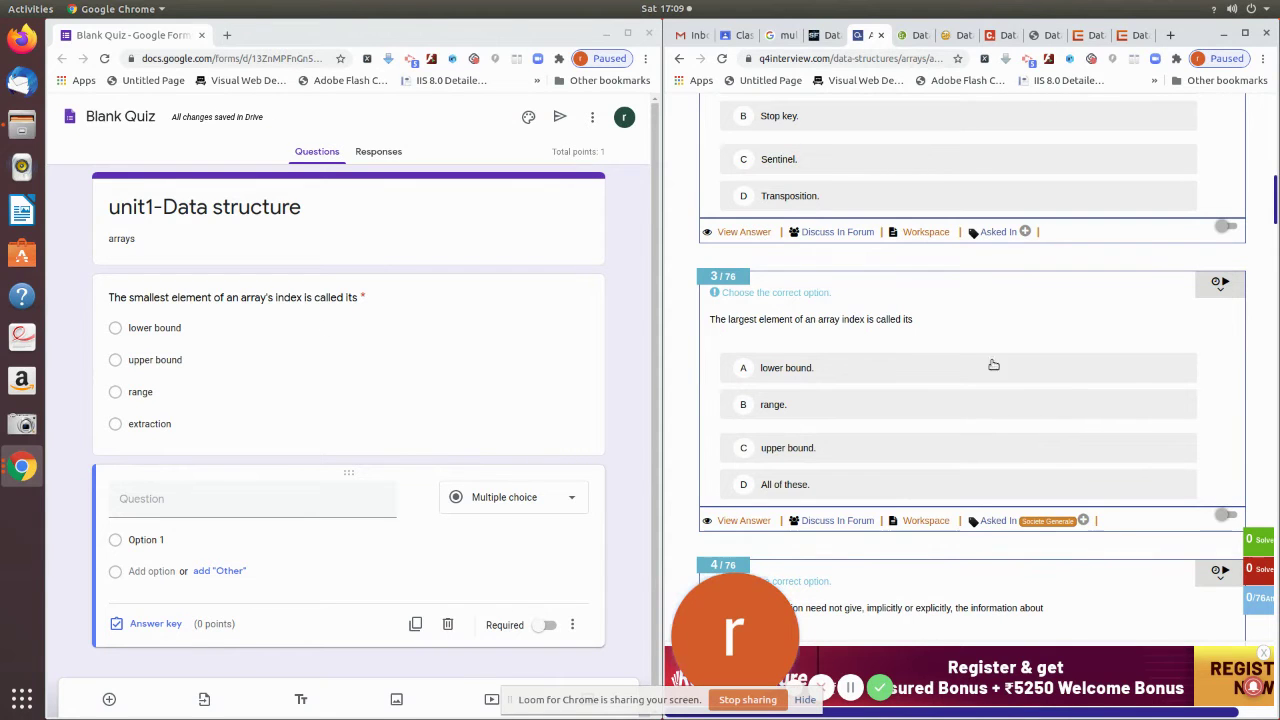
{"action": "scroll", "coordinate": [996, 390], "scroll_direction": "down", "scroll_amount": 3}
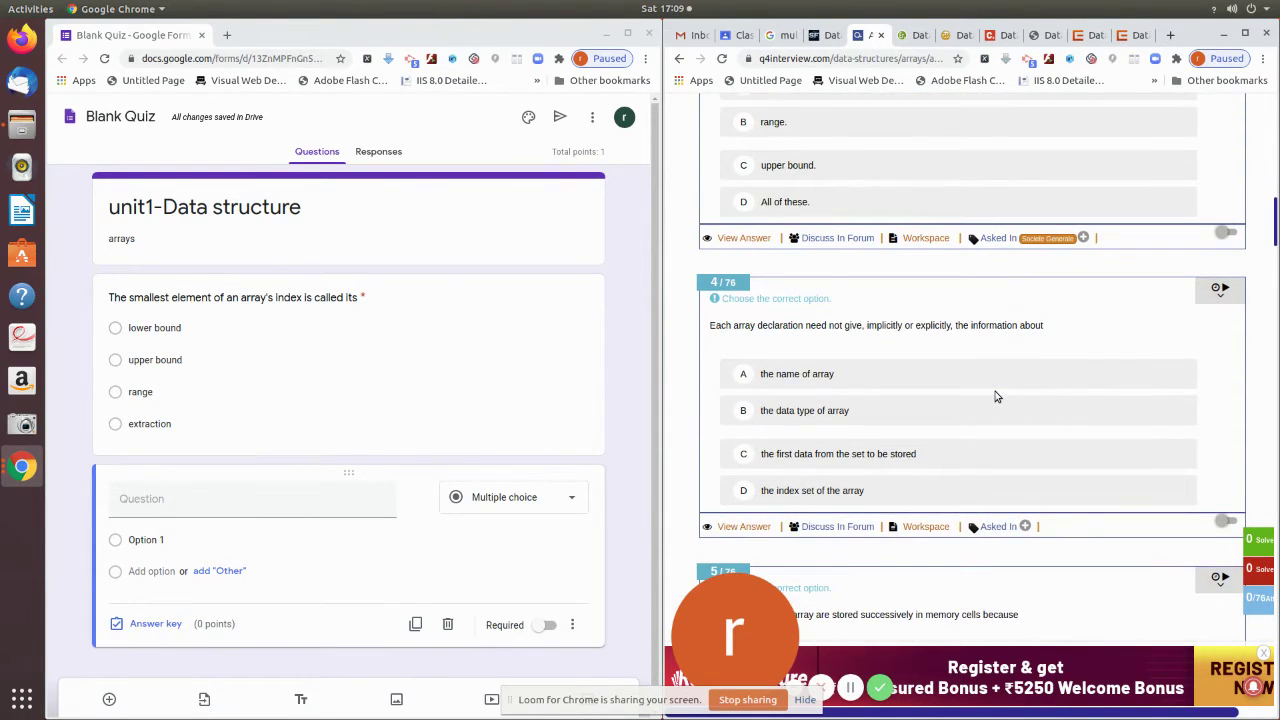
{"action": "left_click", "coordinate": [1224, 34]}
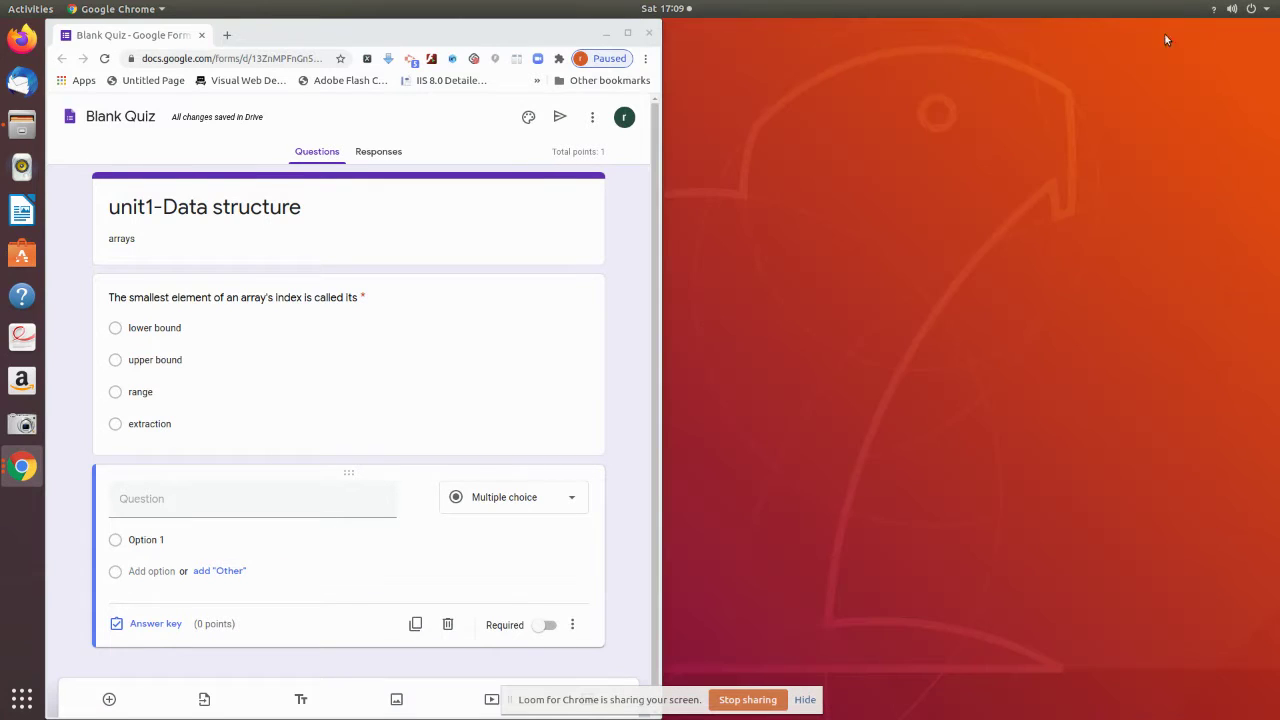
{"action": "left_click", "coordinate": [20, 132]}
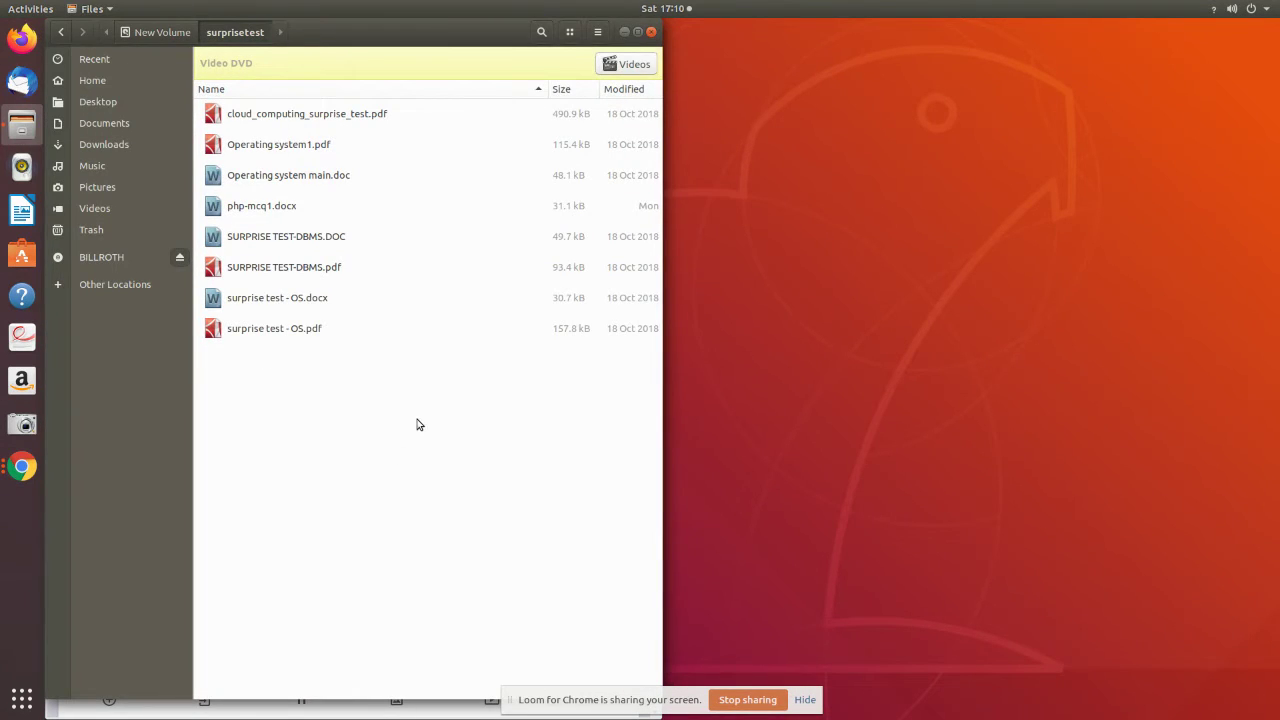
Step: Open surprise test - OS.docx from the surprisetest folder, place it beside the form and clear the file manager out of the way
{"action": "left_click", "coordinate": [299, 308]}
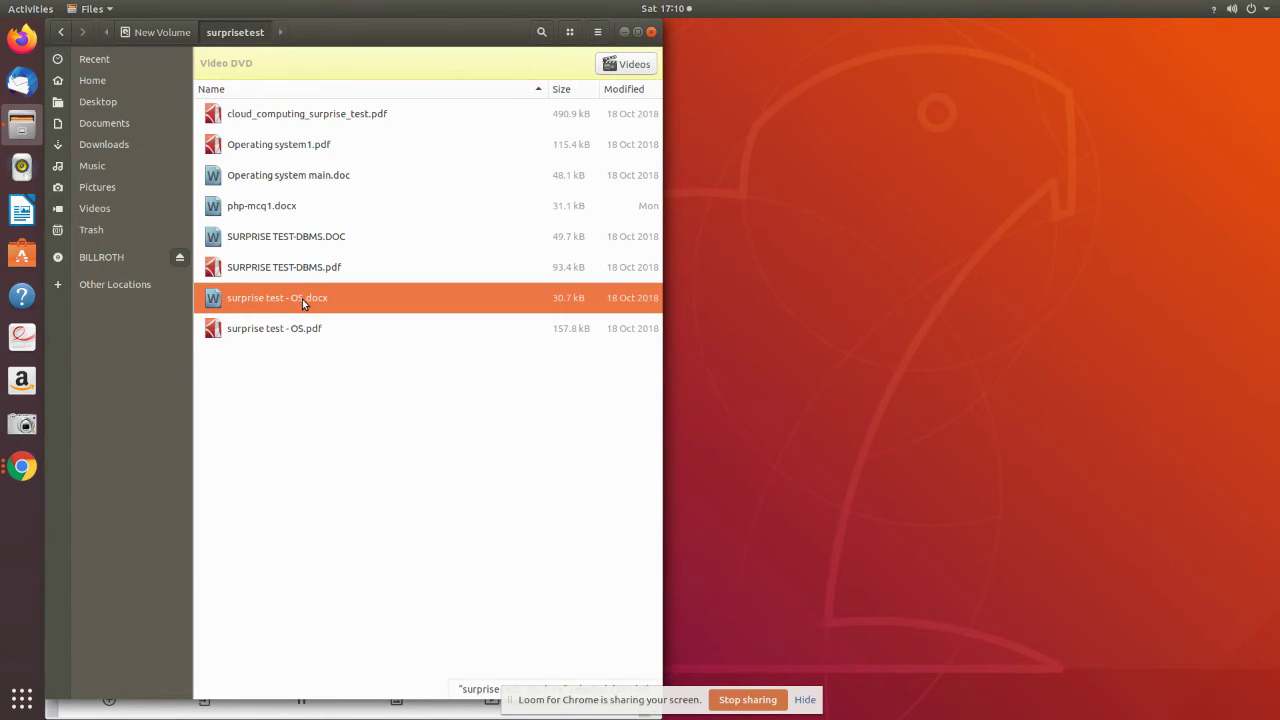
{"action": "double_click", "coordinate": [302, 299]}
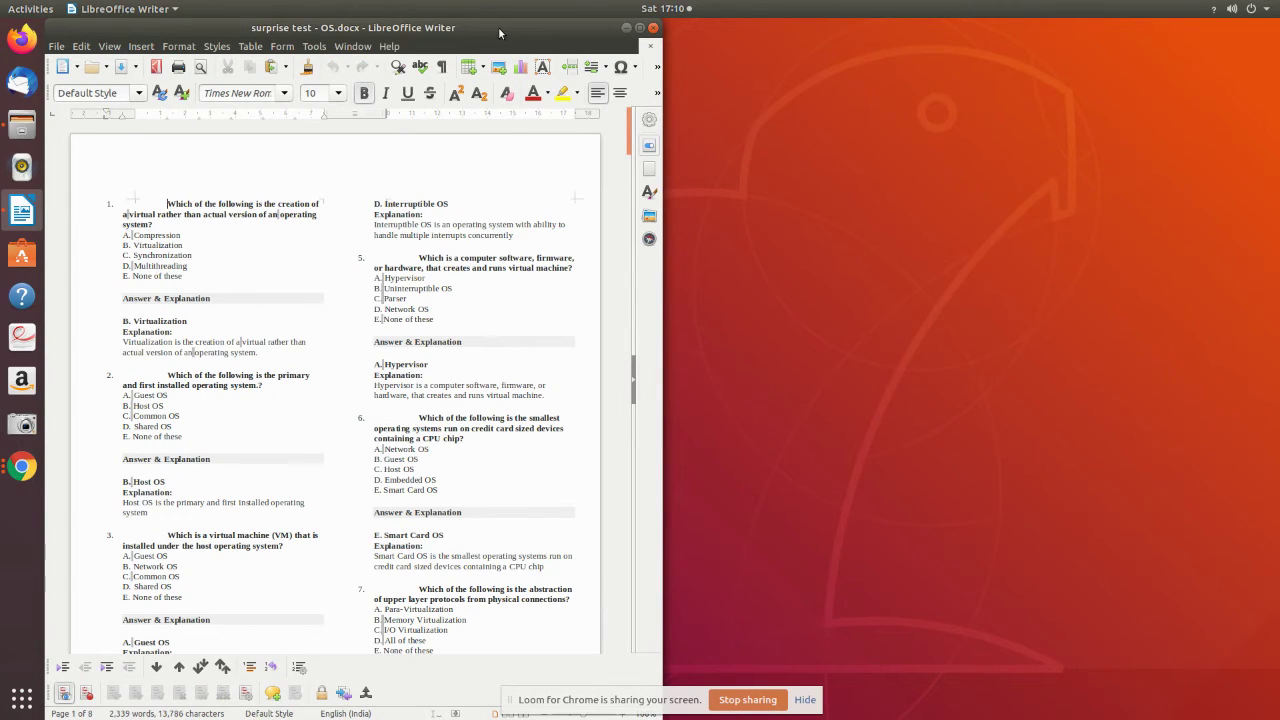
{"action": "left_click_drag", "start_coordinate": [498, 27], "coordinate": [1104, 27]}
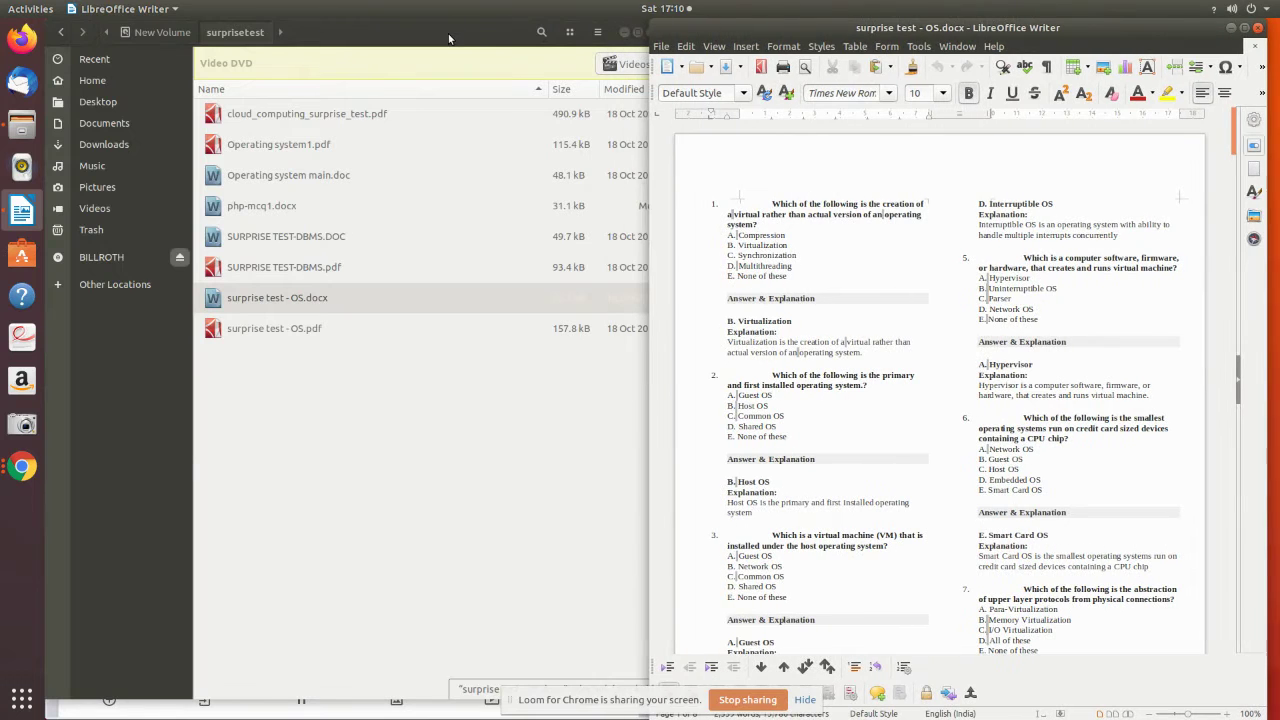
{"action": "left_click", "coordinate": [629, 33]}
{"action": "left_click", "coordinate": [631, 36]}
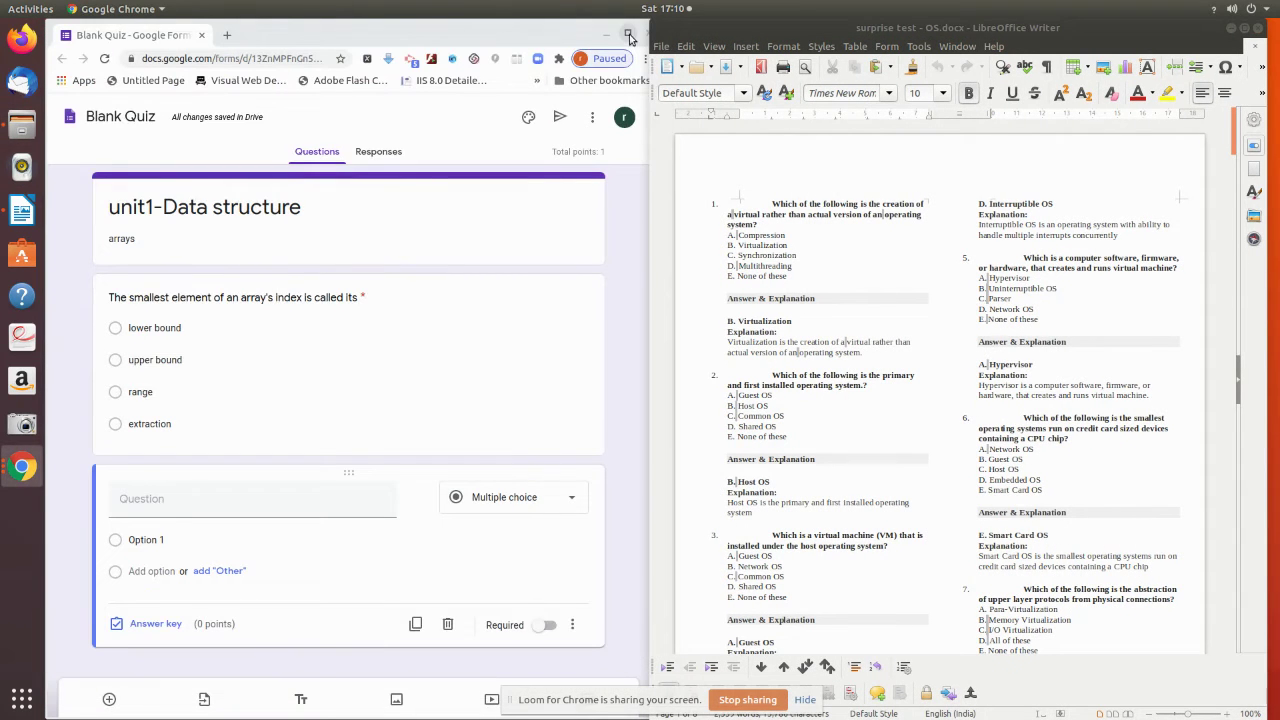
Step: Copy the document's first question, about creating a virtual version of an operating system, into the form's blank question
{"action": "left_click", "coordinate": [881, 230]}
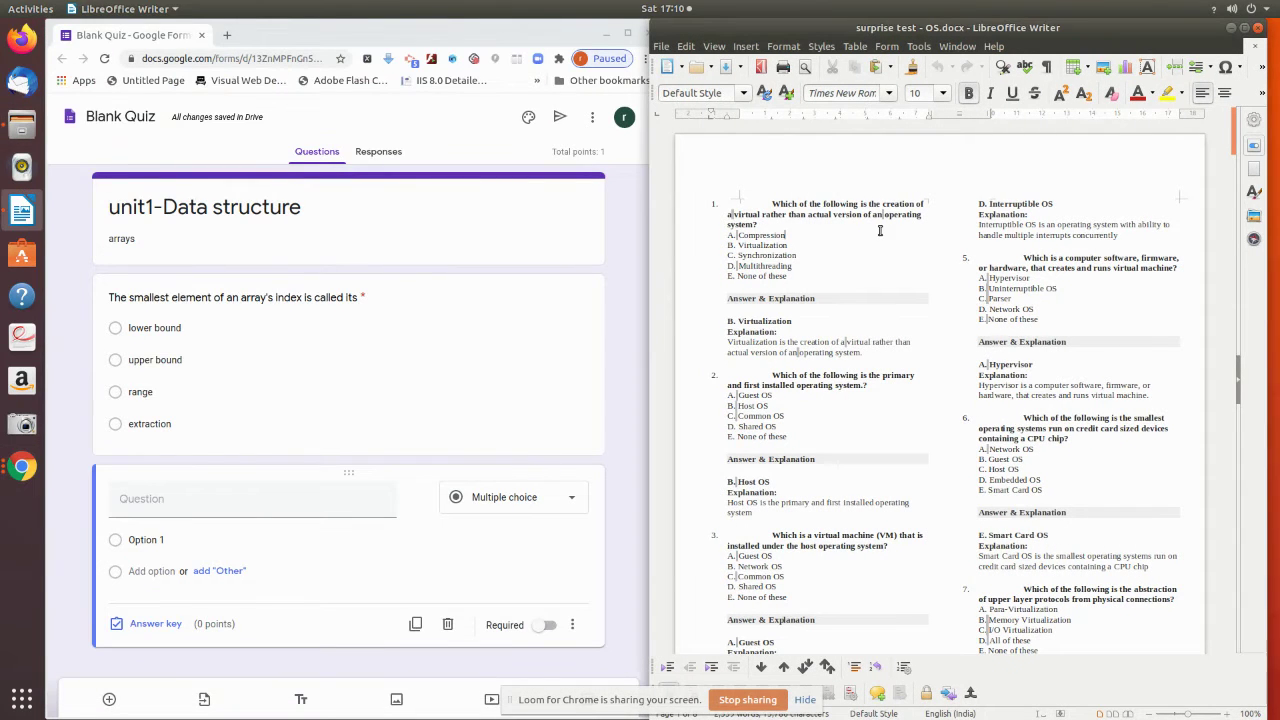
{"action": "triple_click", "coordinate": [786, 216]}
{"action": "key", "text": "ctrl+c"}
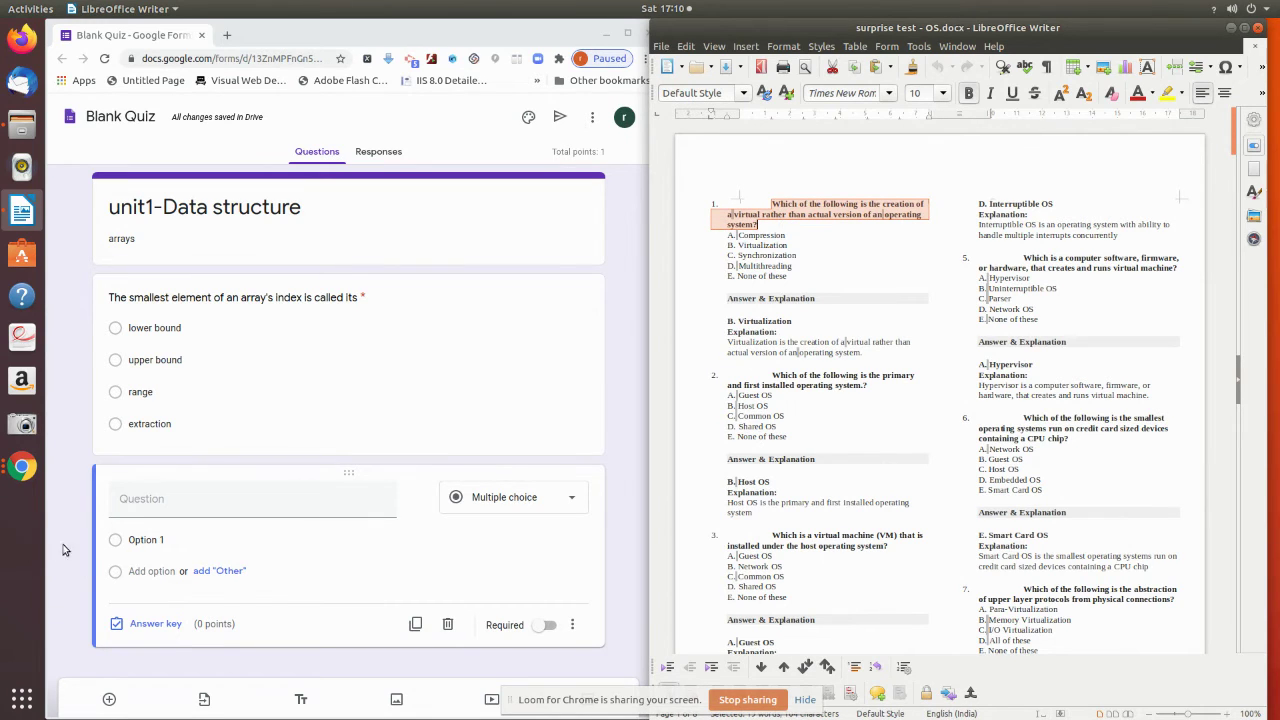
{"action": "left_click", "coordinate": [133, 506]}
{"action": "key", "text": "ctrl+v"}
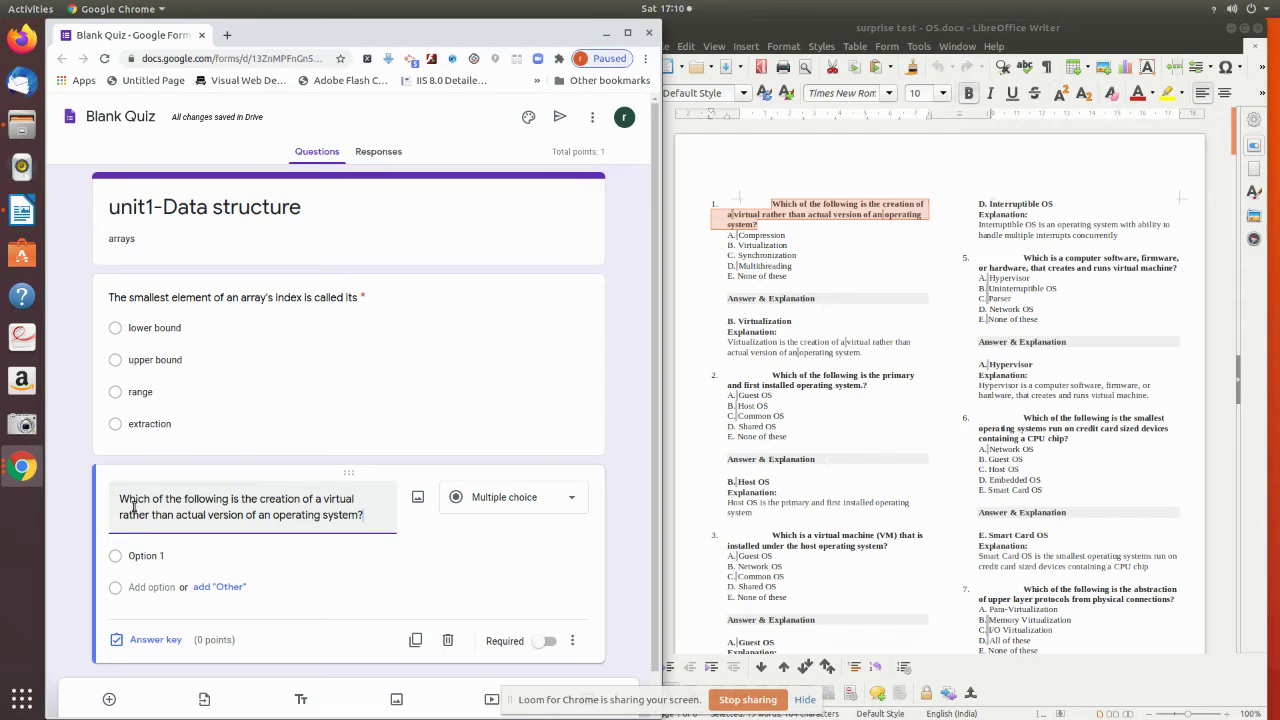
Step: Enter the new question's five options: compression, Virtualization, Synchronization, multithreading and none of these
{"action": "left_click", "coordinate": [144, 556]}
{"action": "type", "text": "compress"}
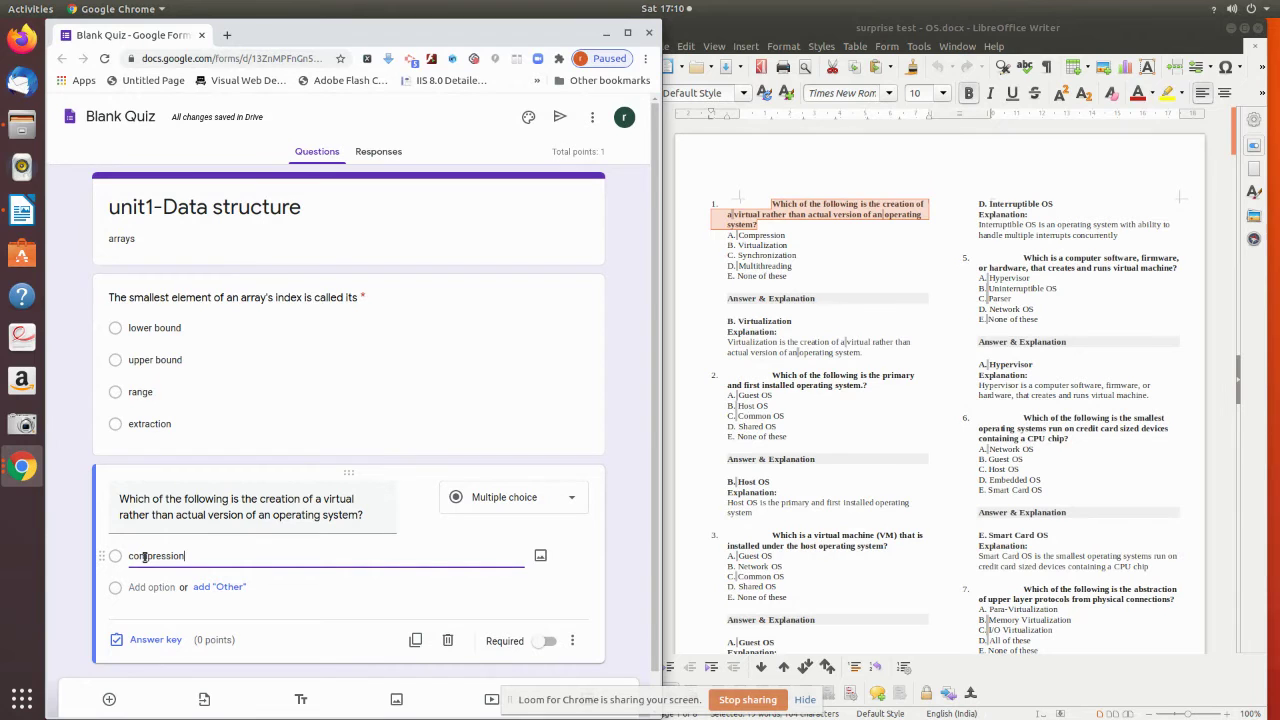
{"action": "left_click", "coordinate": [143, 587]}
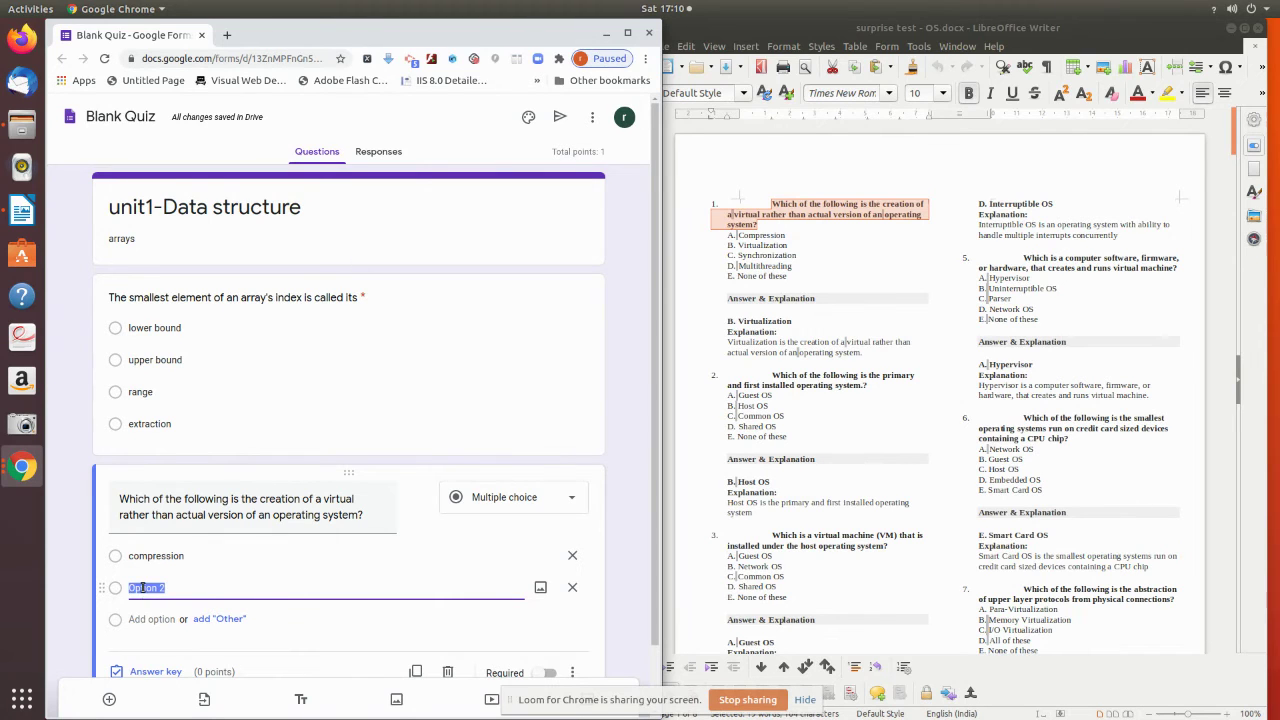
{"action": "type", "text": "Virtualization"}
{"action": "key", "text": "Tab"}
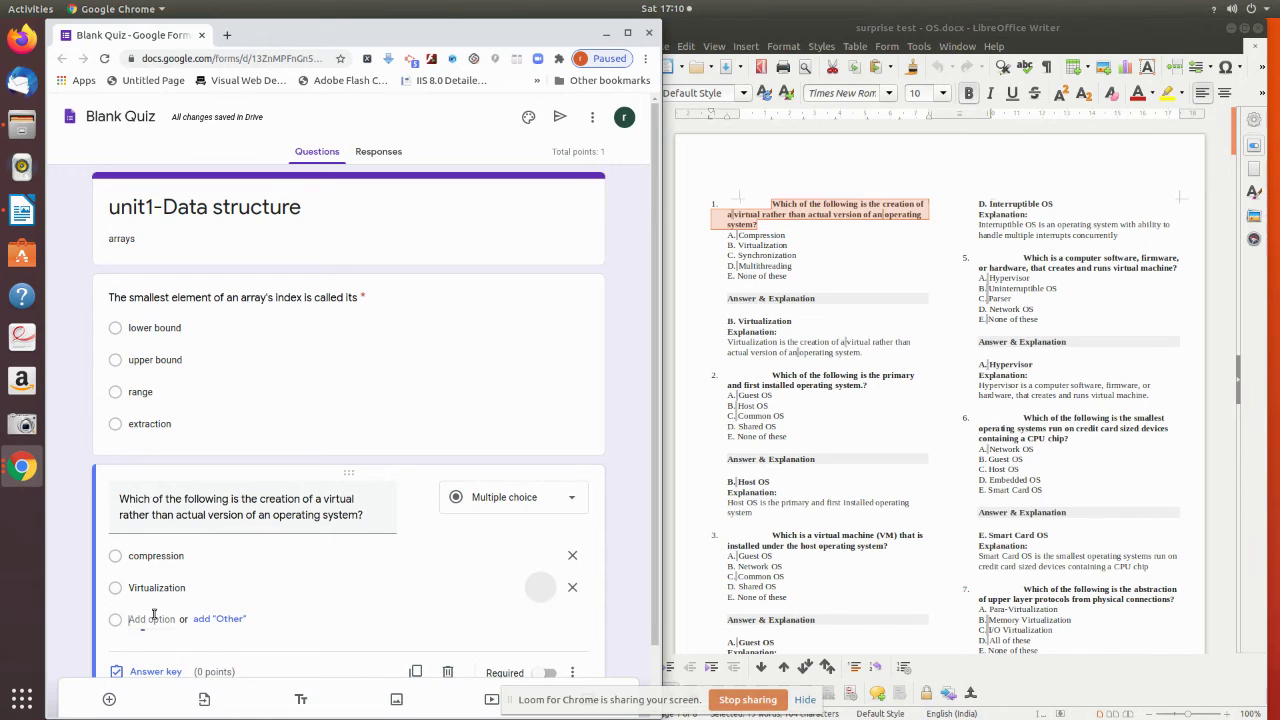
{"action": "left_click", "coordinate": [154, 619]}
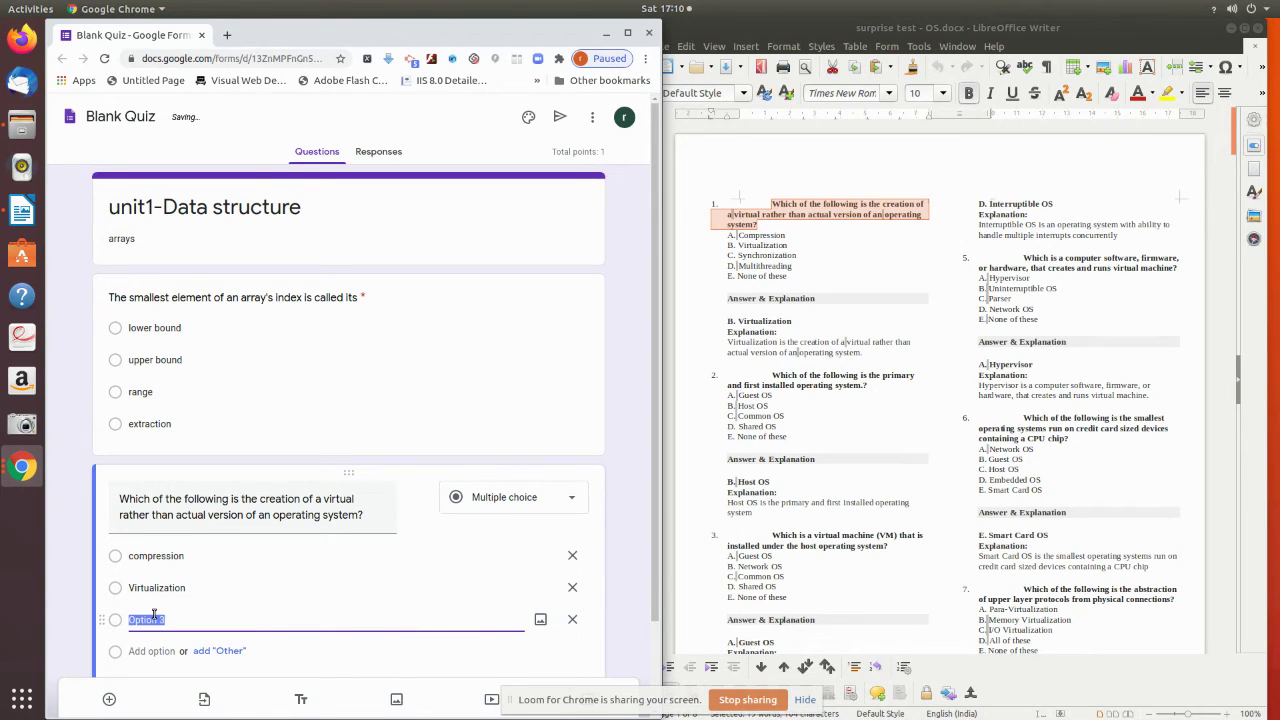
{"action": "type", "text": "Synchroniza"}
{"action": "left_click", "coordinate": [145, 651]}
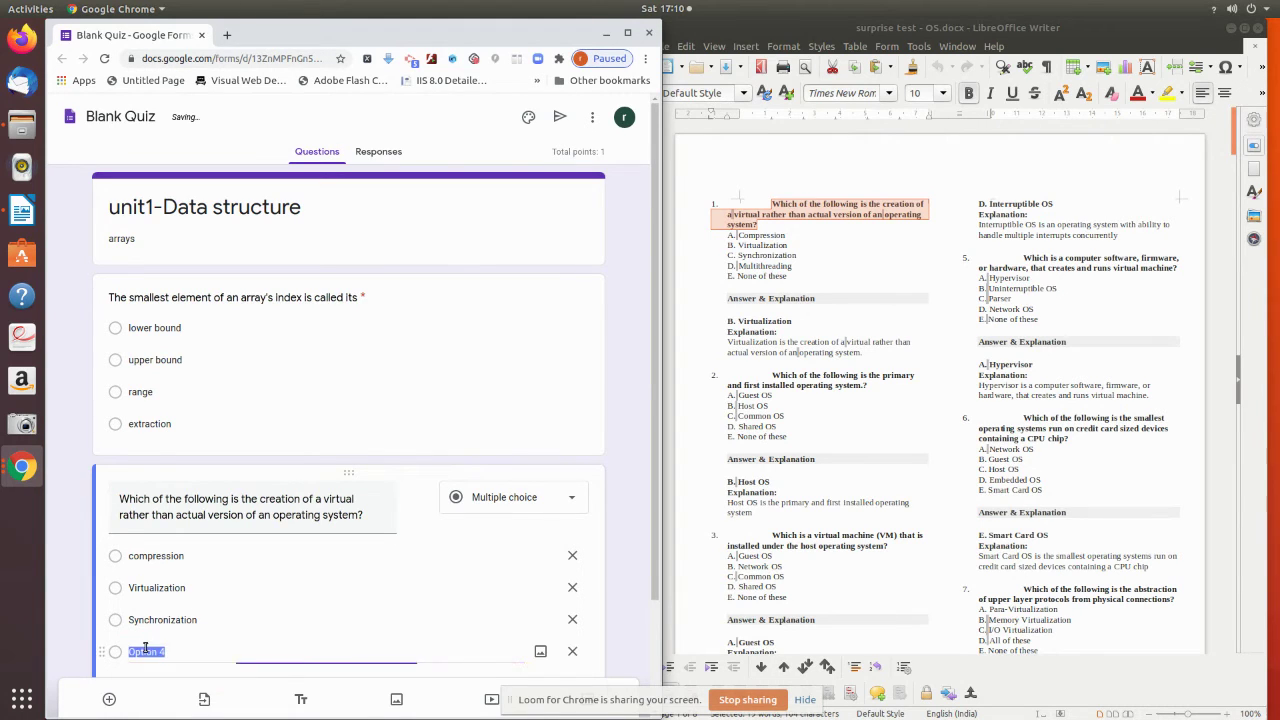
{"action": "type", "text": "multhreading"}
{"action": "scroll", "coordinate": [145, 651], "scroll_direction": "down", "scroll_amount": 2}
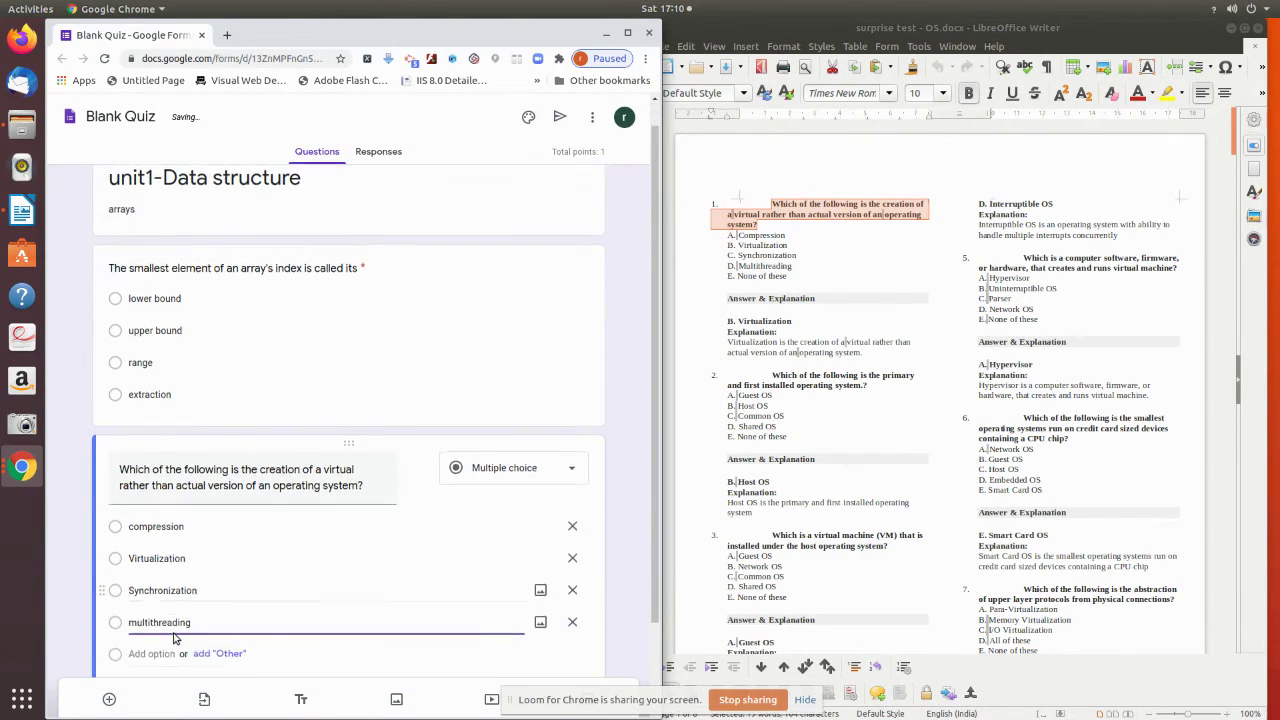
{"action": "left_click", "coordinate": [151, 575]}
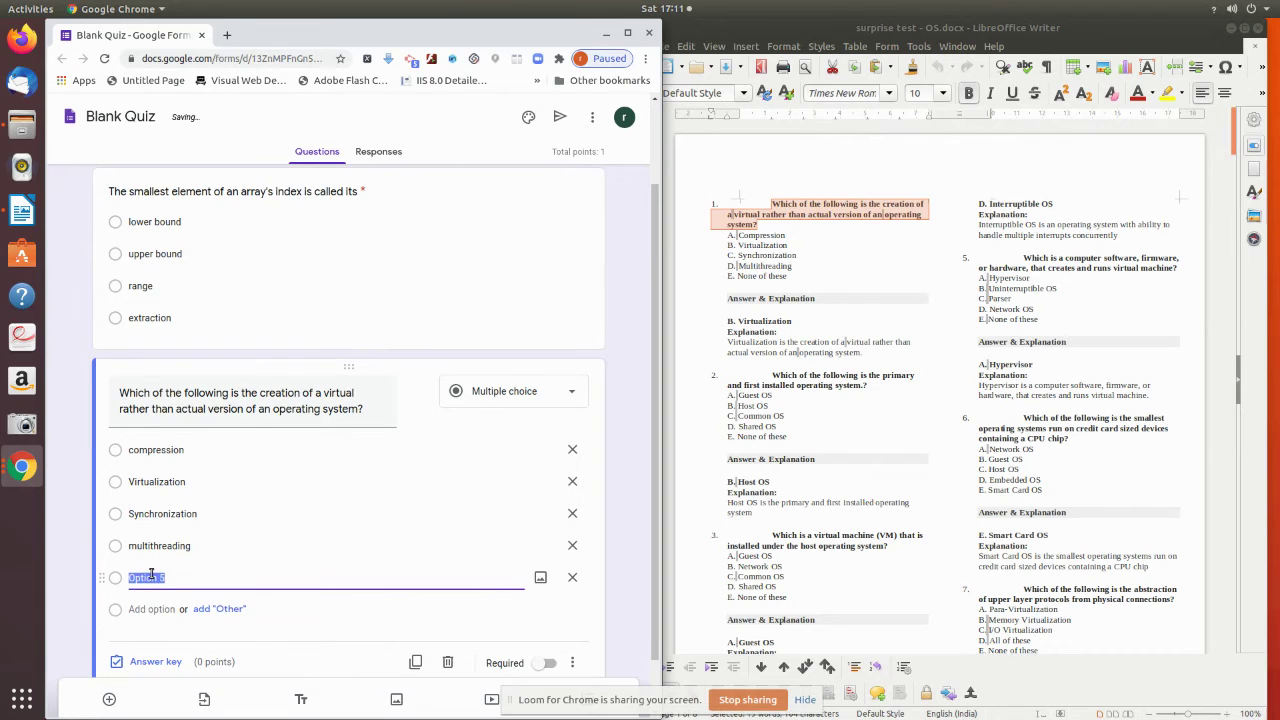
{"action": "type", "text": "none of these"}
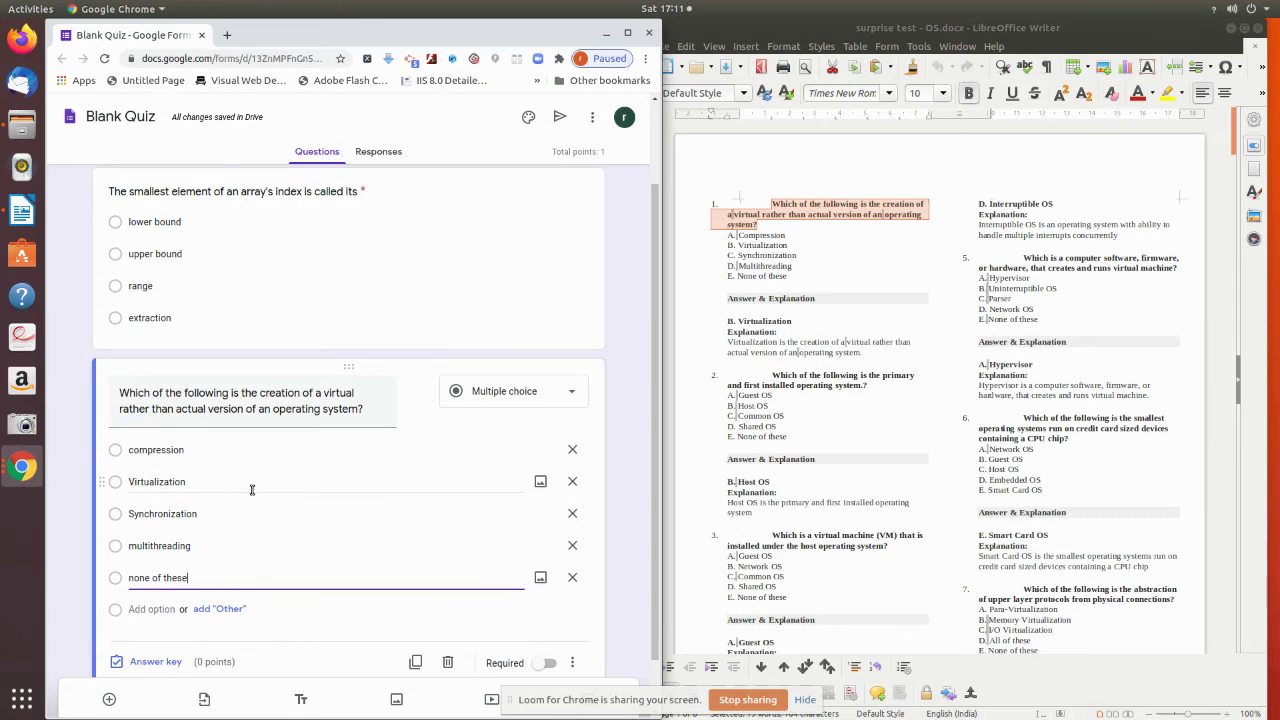
Step: Make the form's question about the virtual version of an operating system required
{"action": "left_click", "coordinate": [407, 615]}
{"action": "scroll", "coordinate": [407, 615], "scroll_direction": "down", "scroll_amount": 1}
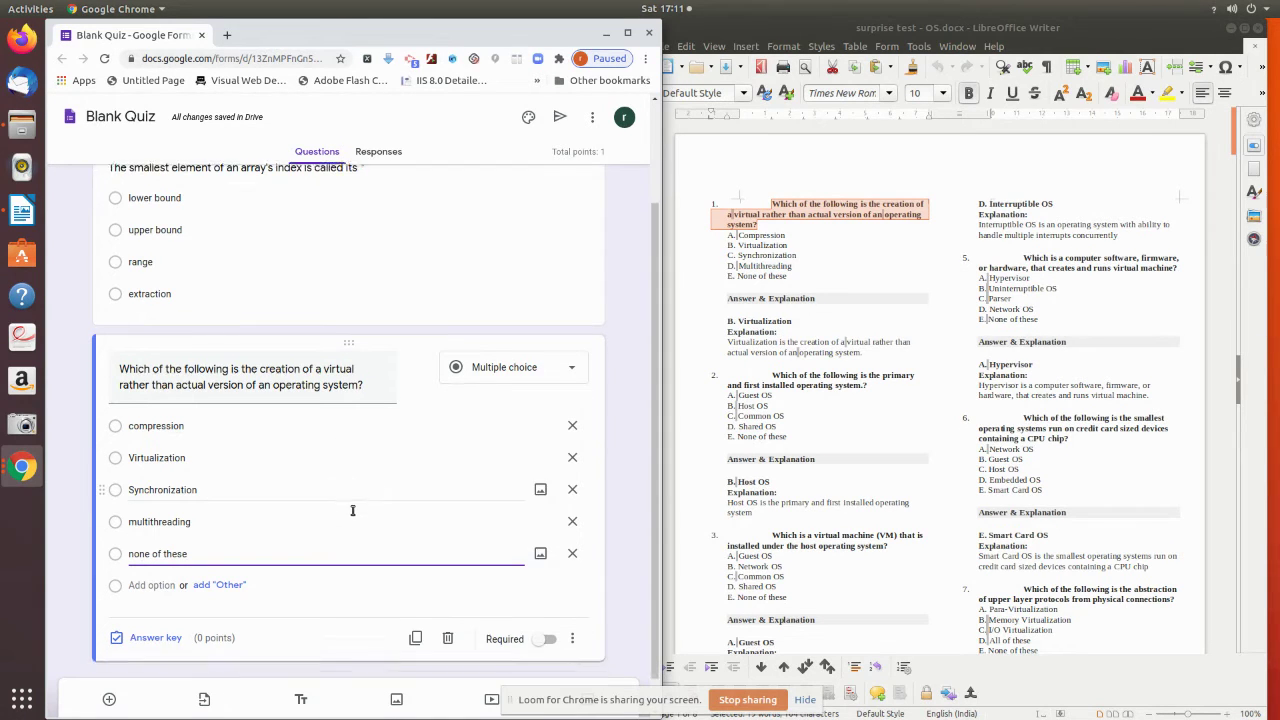
{"action": "left_click", "coordinate": [549, 603]}
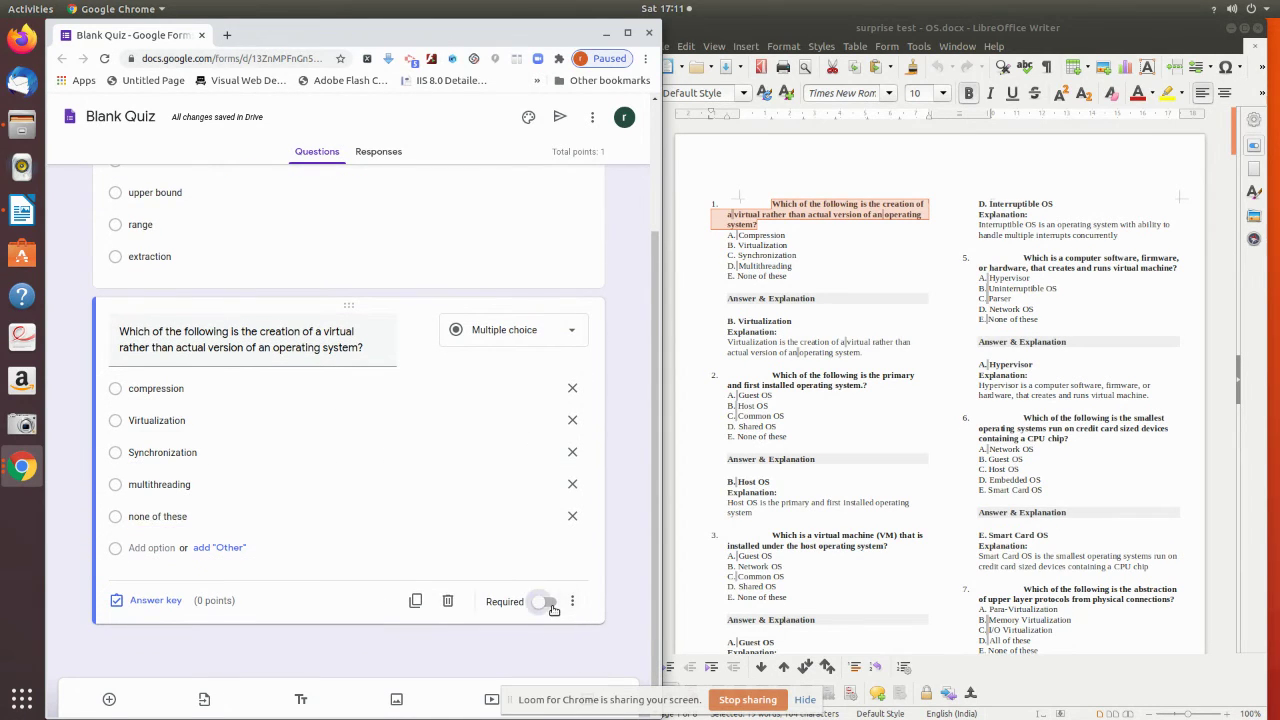
Step: Set the operating system question's answer key to Virtualization and its value to 1 point
{"action": "left_click", "coordinate": [155, 600]}
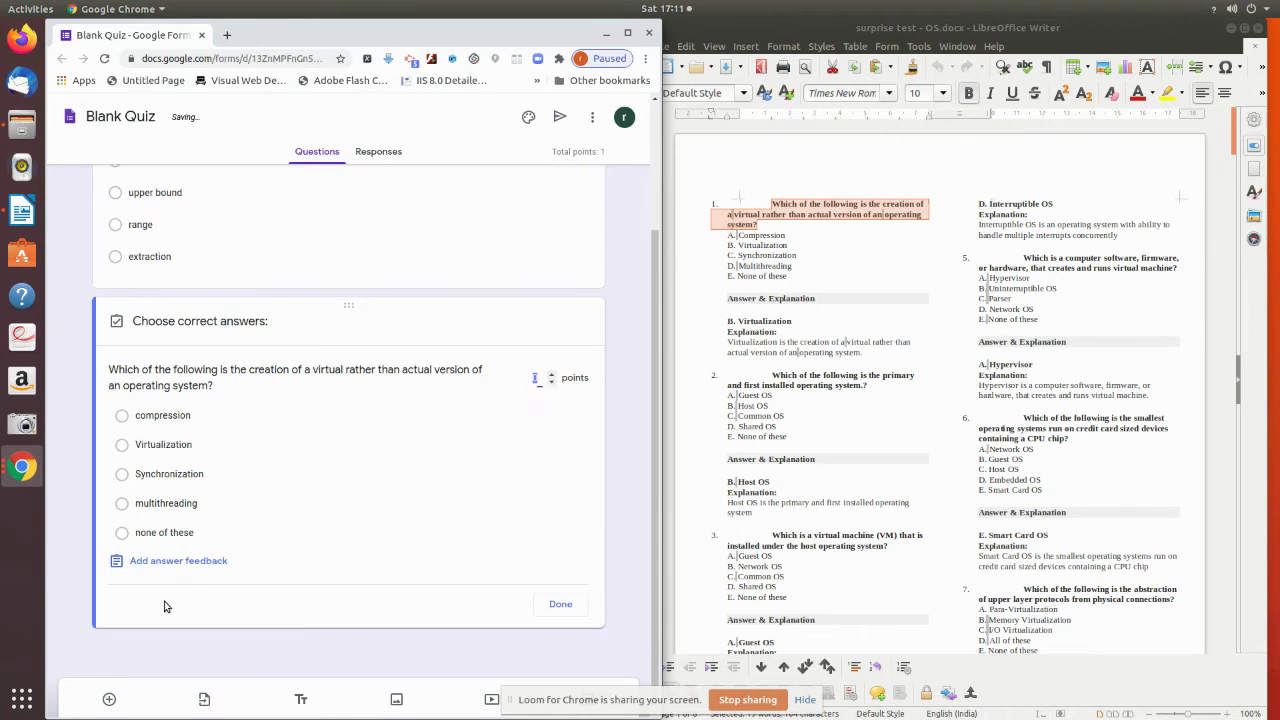
{"action": "left_click", "coordinate": [122, 450]}
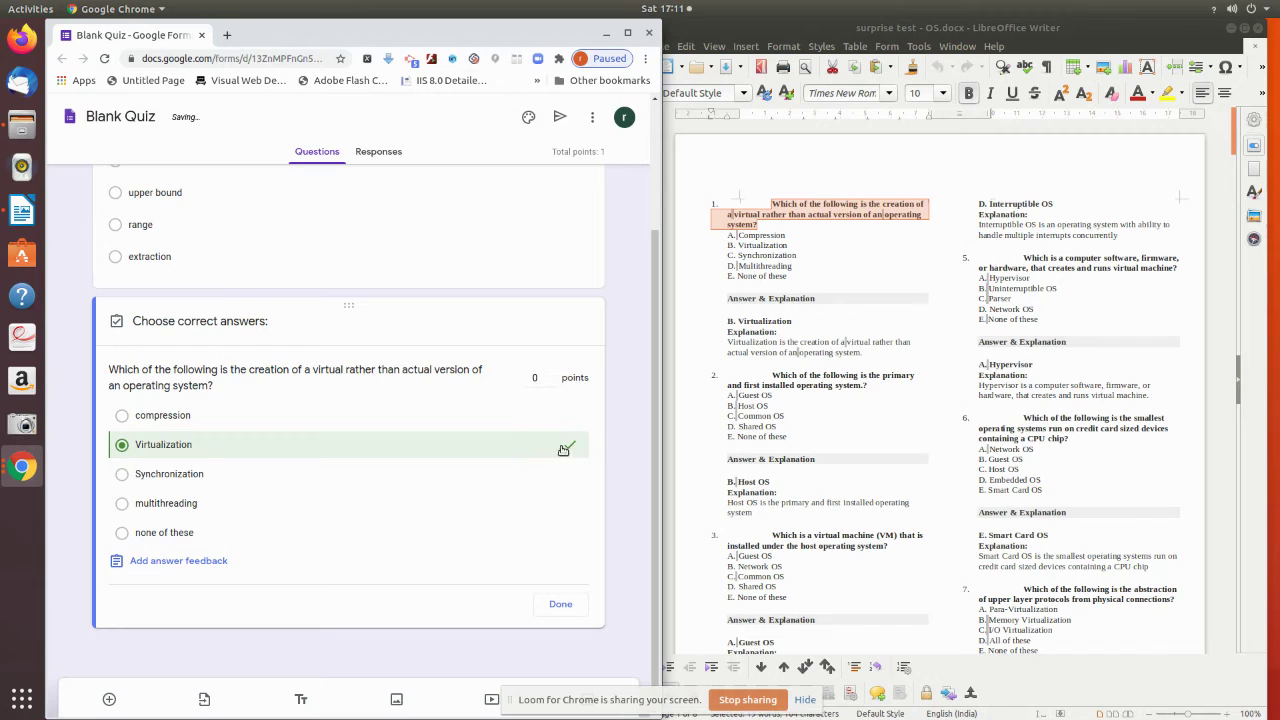
{"action": "left_click", "coordinate": [538, 378]}
{"action": "left_click", "coordinate": [558, 604]}
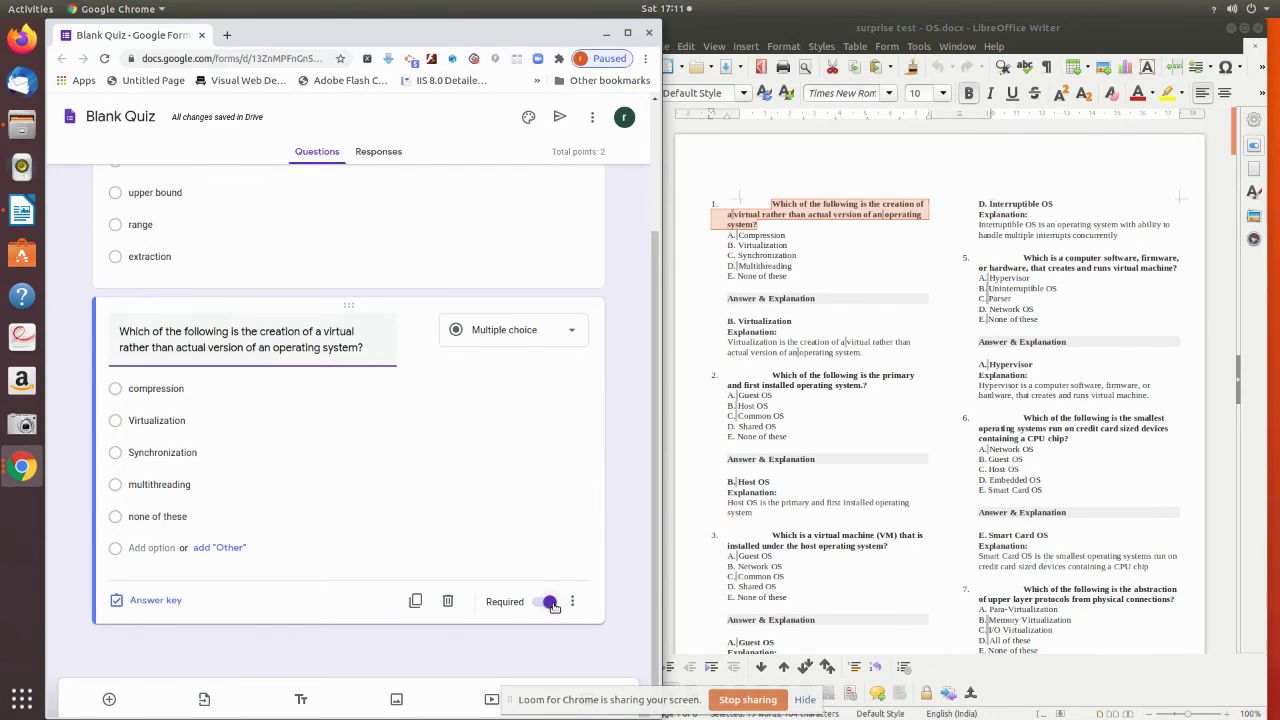
Step: Minimize the question document's window and maximize the form window
{"action": "left_click", "coordinate": [1231, 28]}
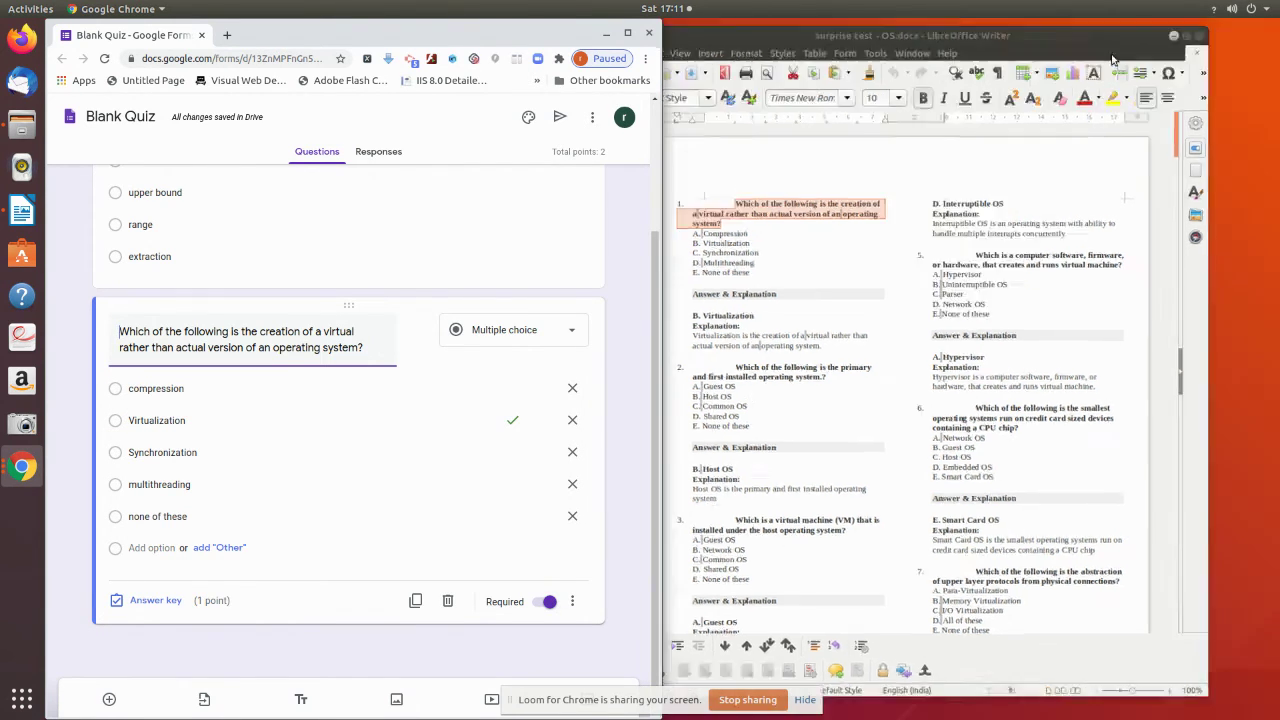
{"action": "left_click", "coordinate": [627, 33]}
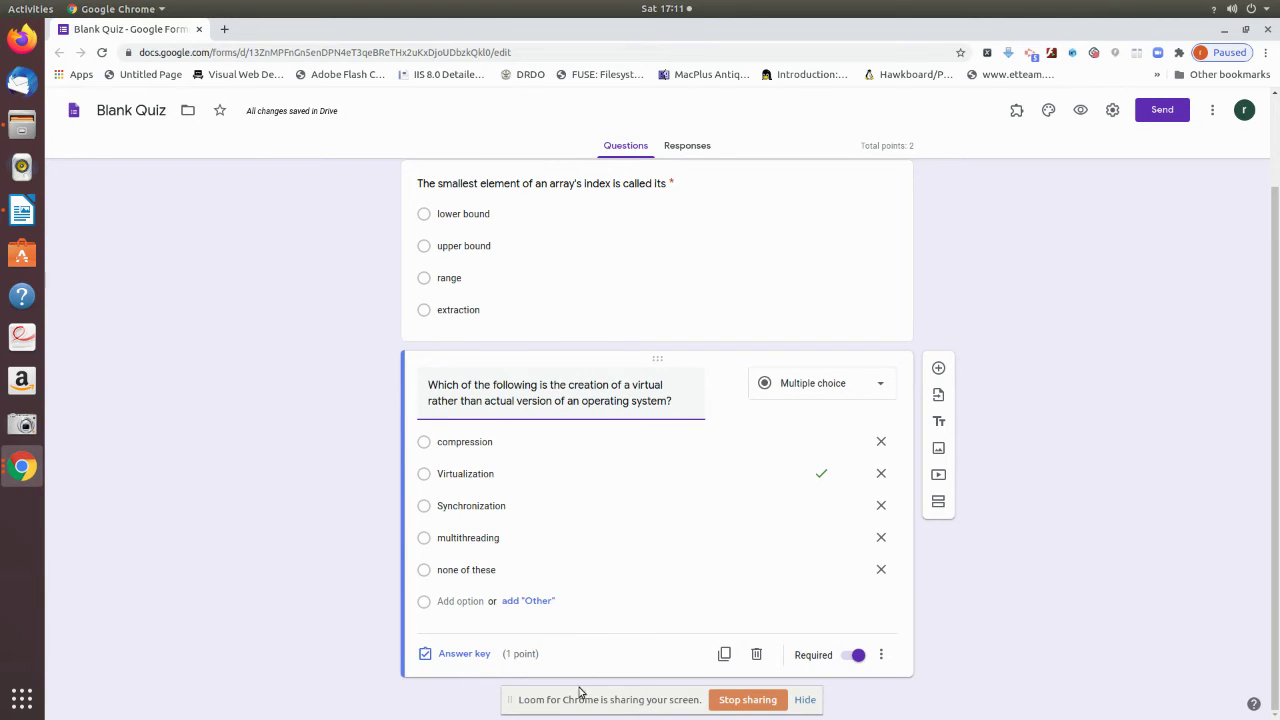
{"action": "scroll", "coordinate": [694, 226], "scroll_direction": "up", "scroll_amount": 2}
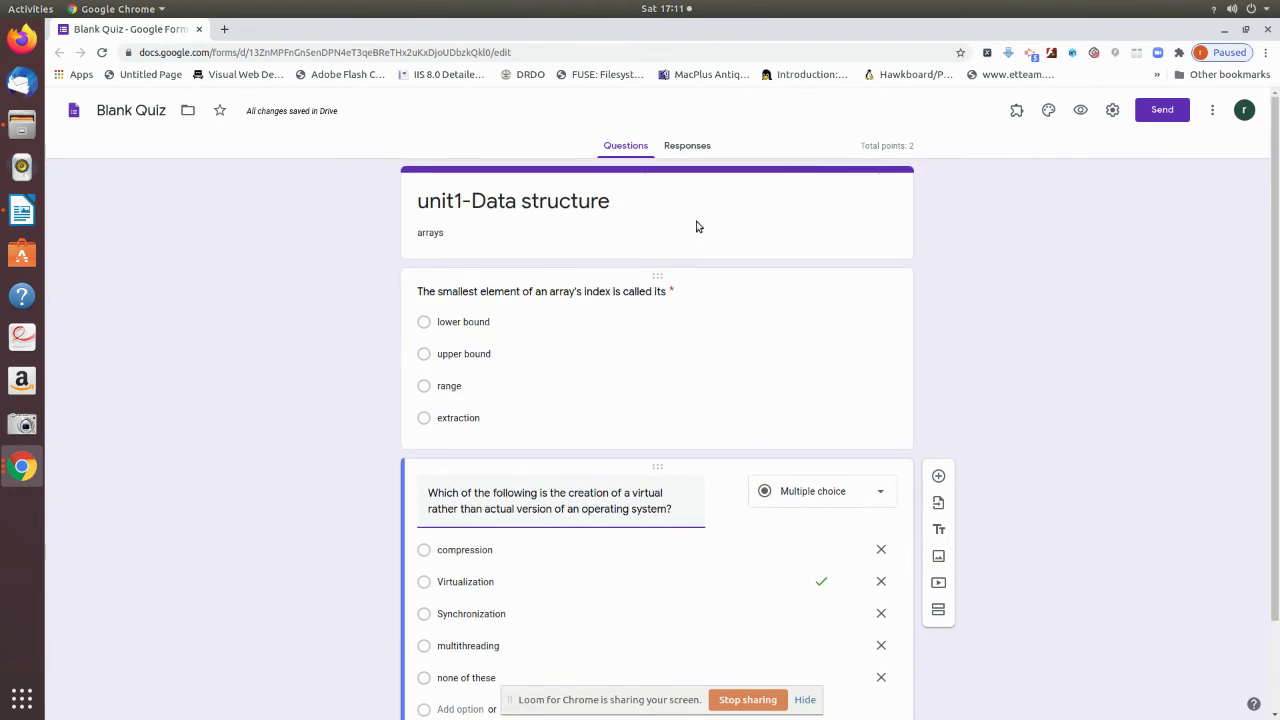
{"action": "scroll", "coordinate": [644, 576], "scroll_direction": "down", "scroll_amount": 2}
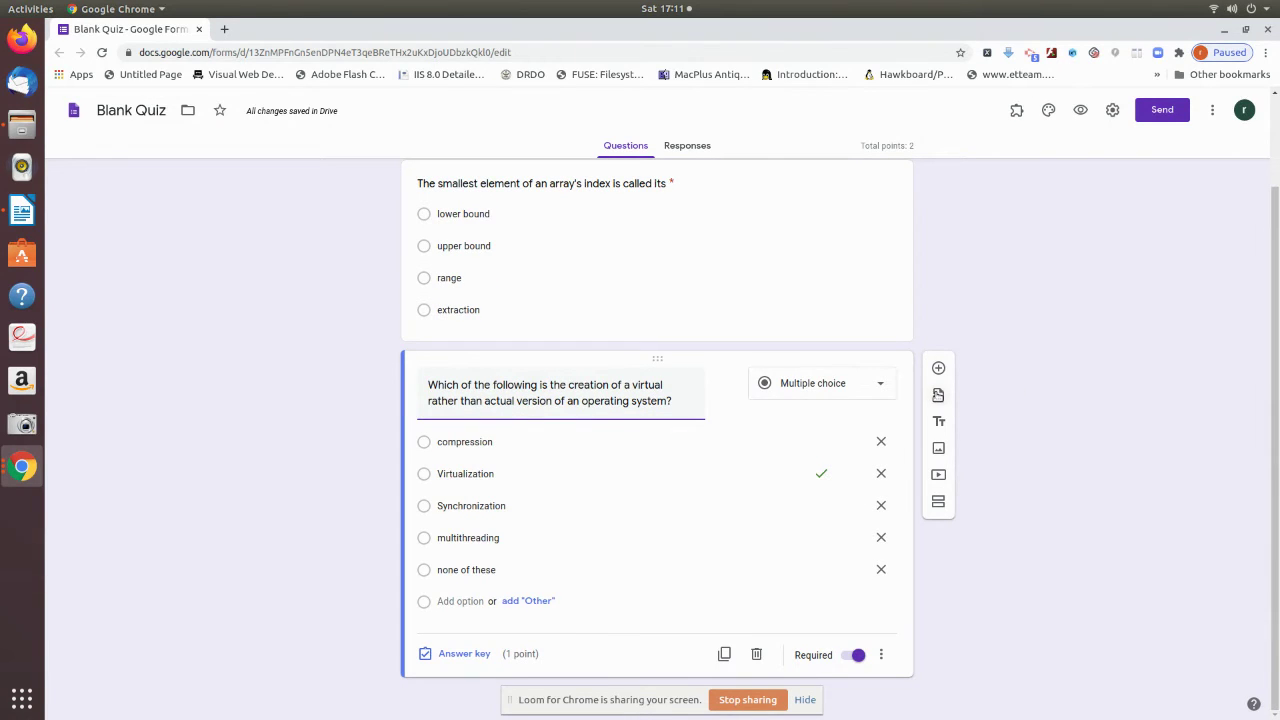
Step: Start importing questions into the quiz and choose the existing unit1-mcq form as the source
{"action": "left_click", "coordinate": [939, 396]}
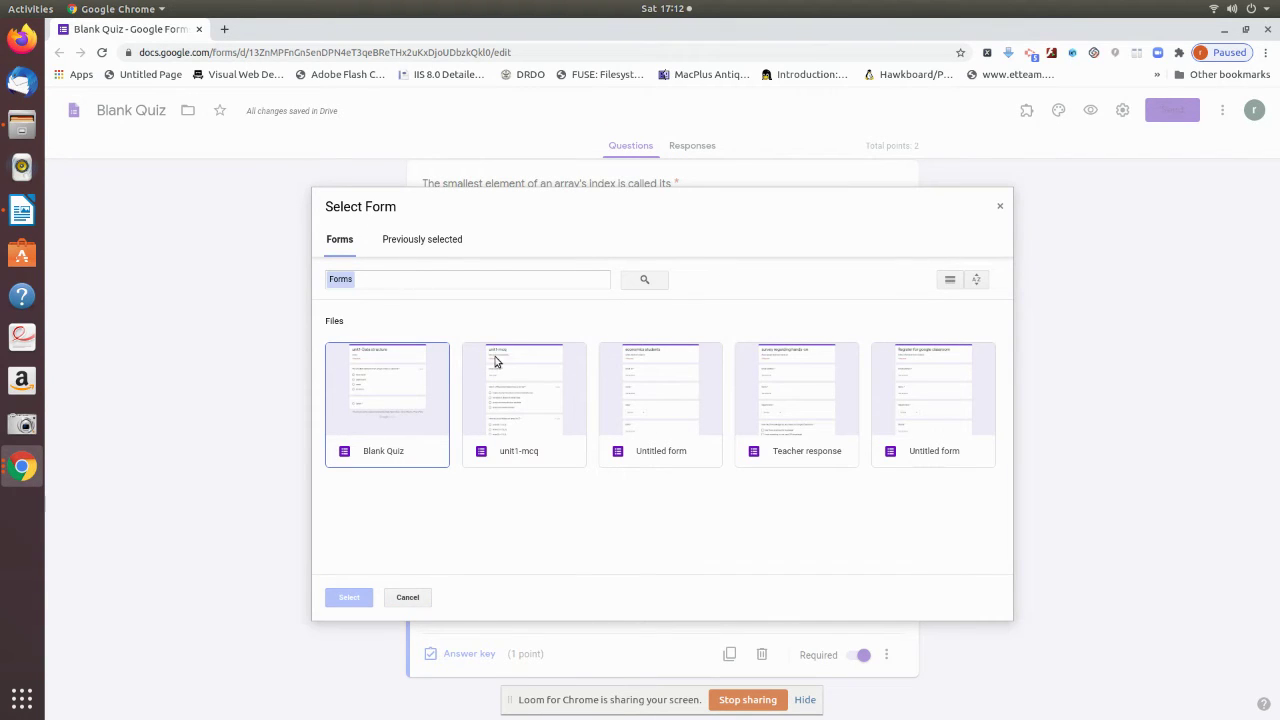
{"action": "left_click", "coordinate": [514, 415]}
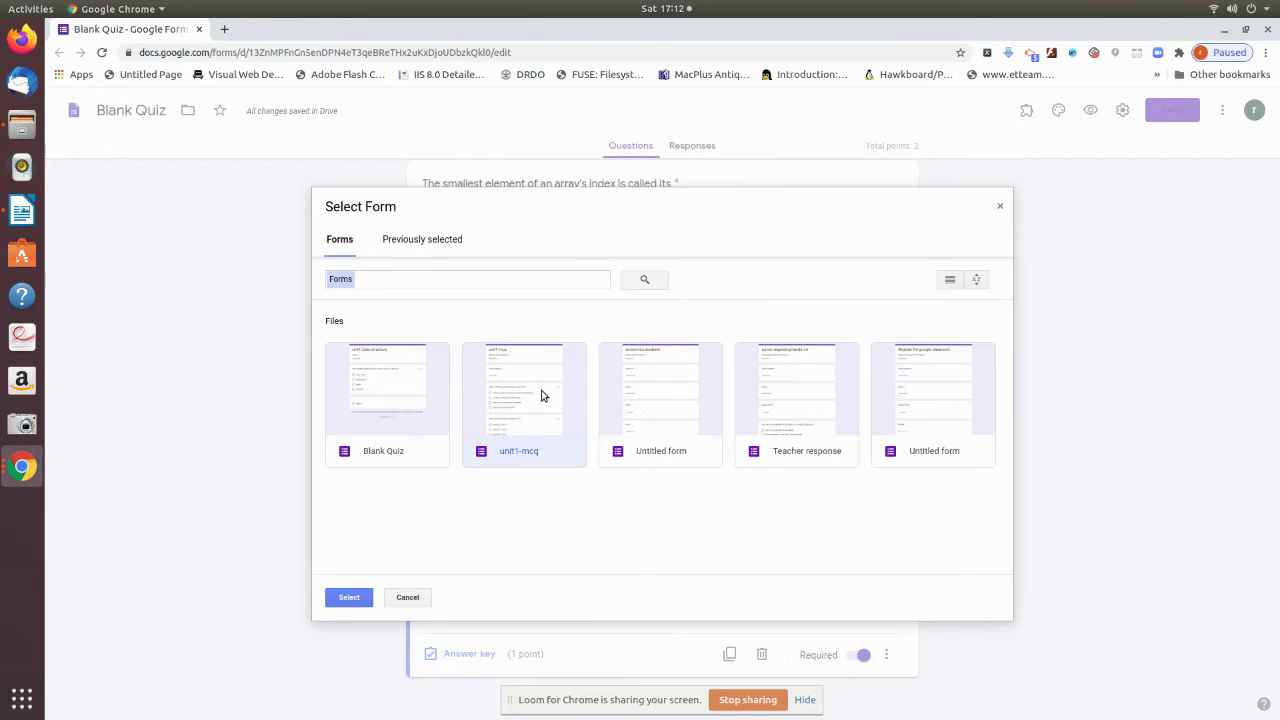
{"action": "left_click", "coordinate": [338, 600]}
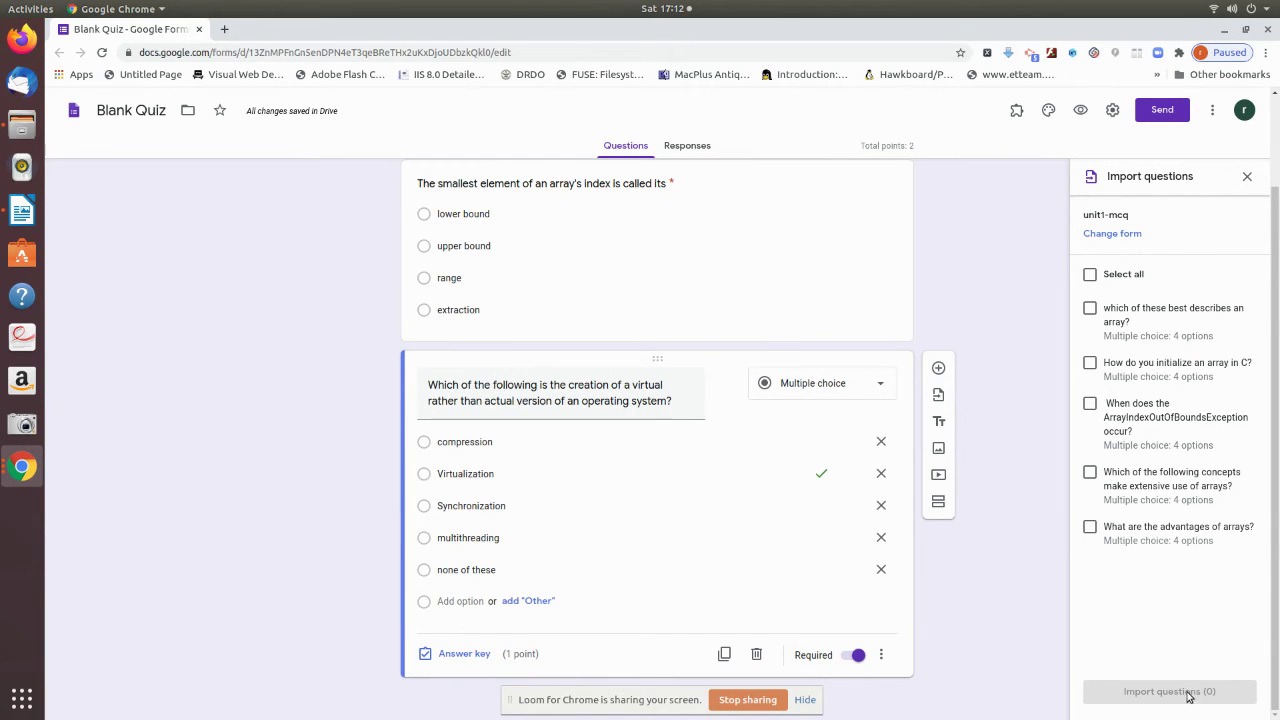
Step: Import all five unit1-mcq questions into the quiz and review them in the form
{"action": "left_click", "coordinate": [1090, 275]}
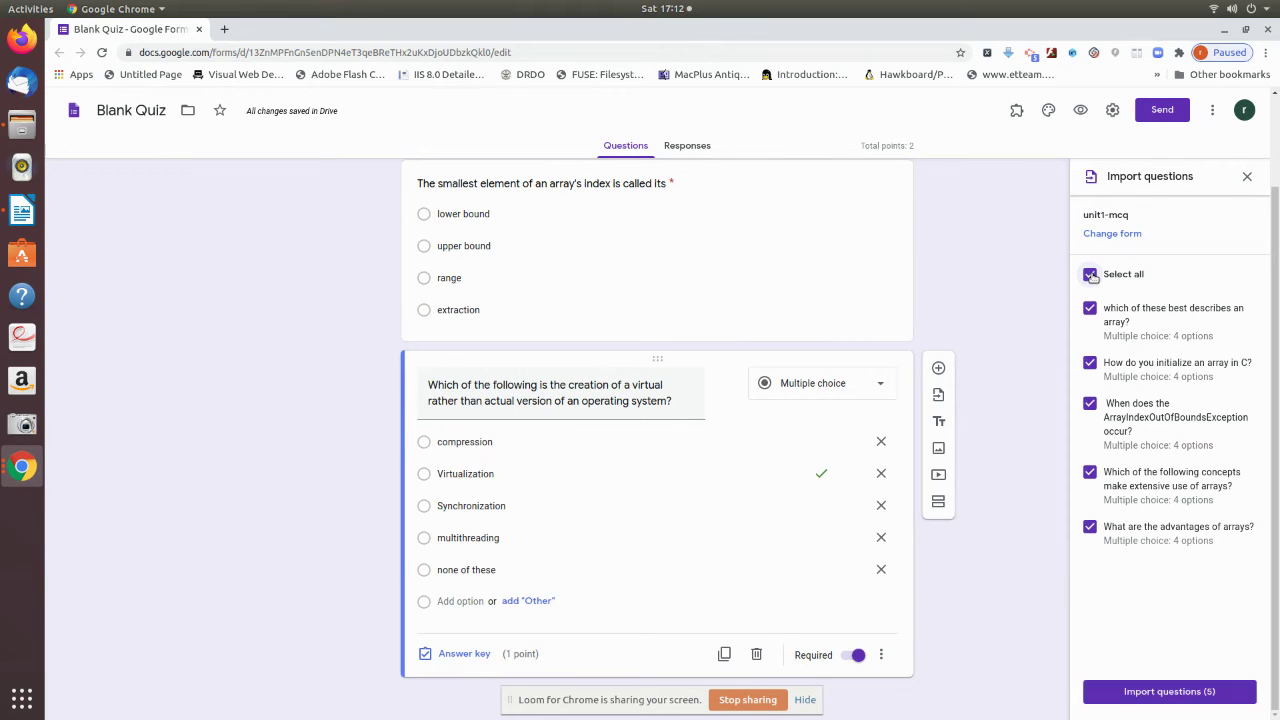
{"action": "left_click", "coordinate": [1090, 275]}
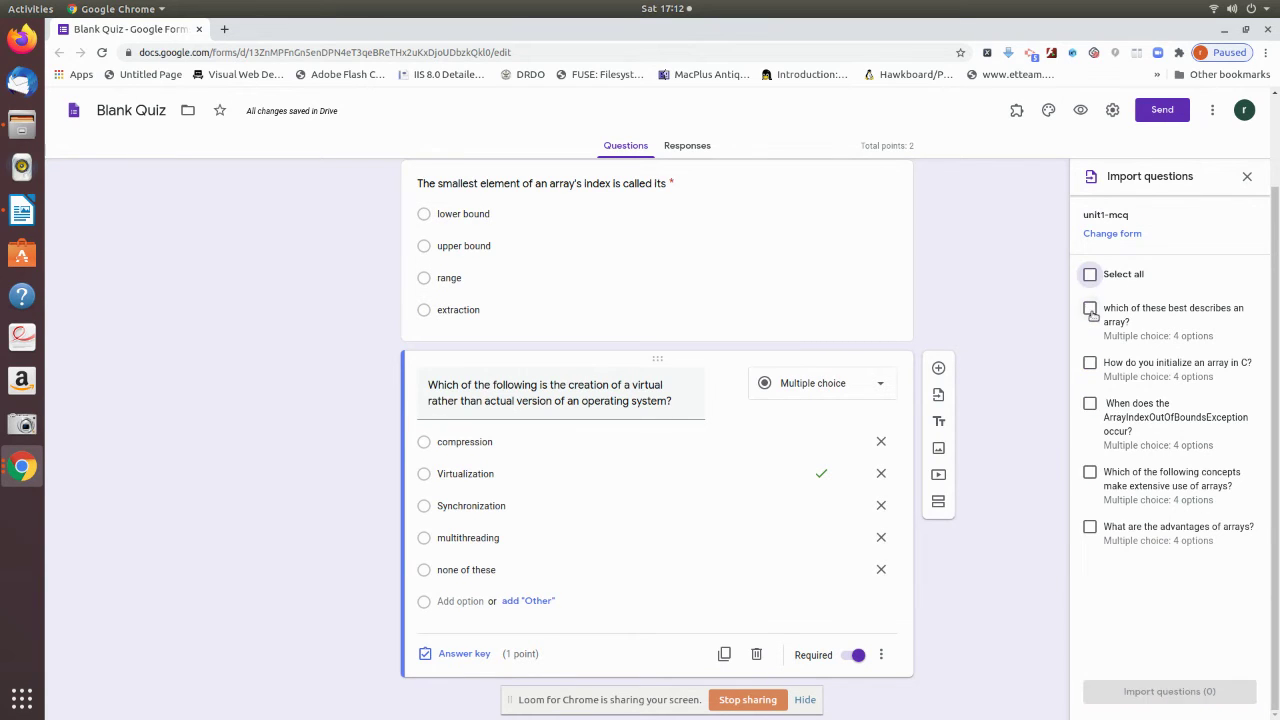
{"action": "left_click", "coordinate": [1090, 309]}
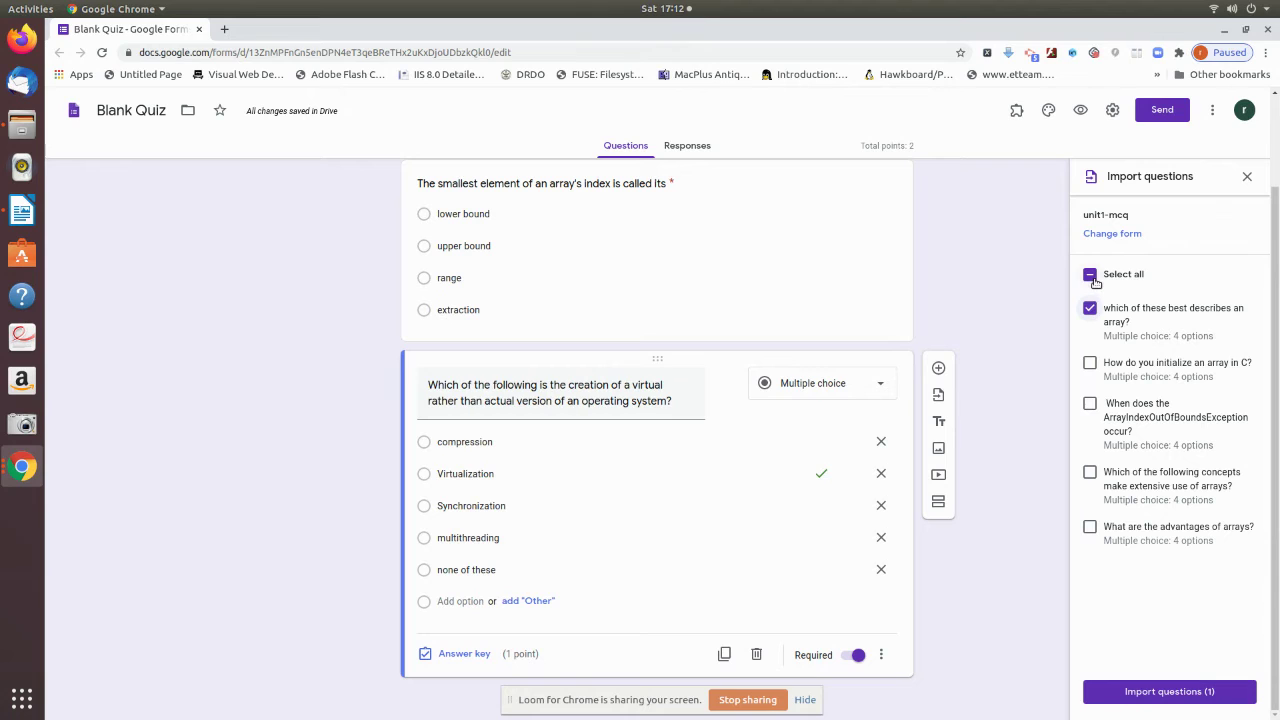
{"action": "left_click", "coordinate": [1090, 275]}
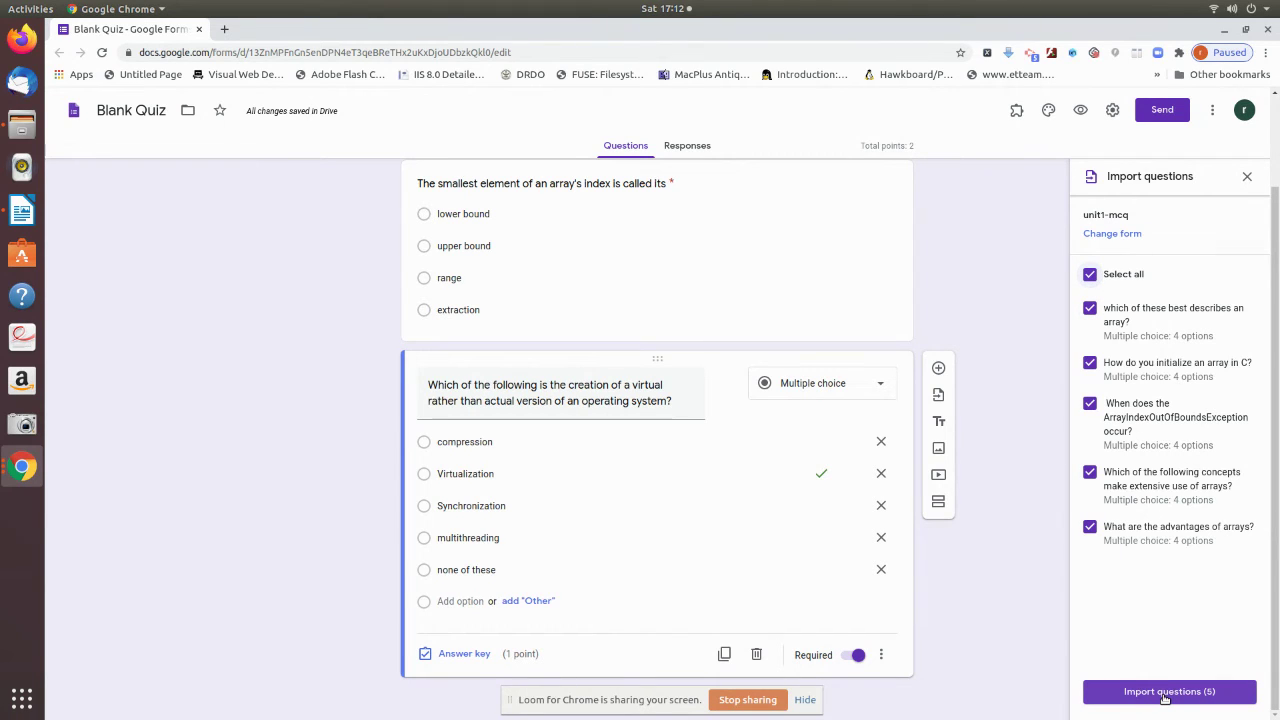
{"action": "left_click", "coordinate": [1164, 692]}
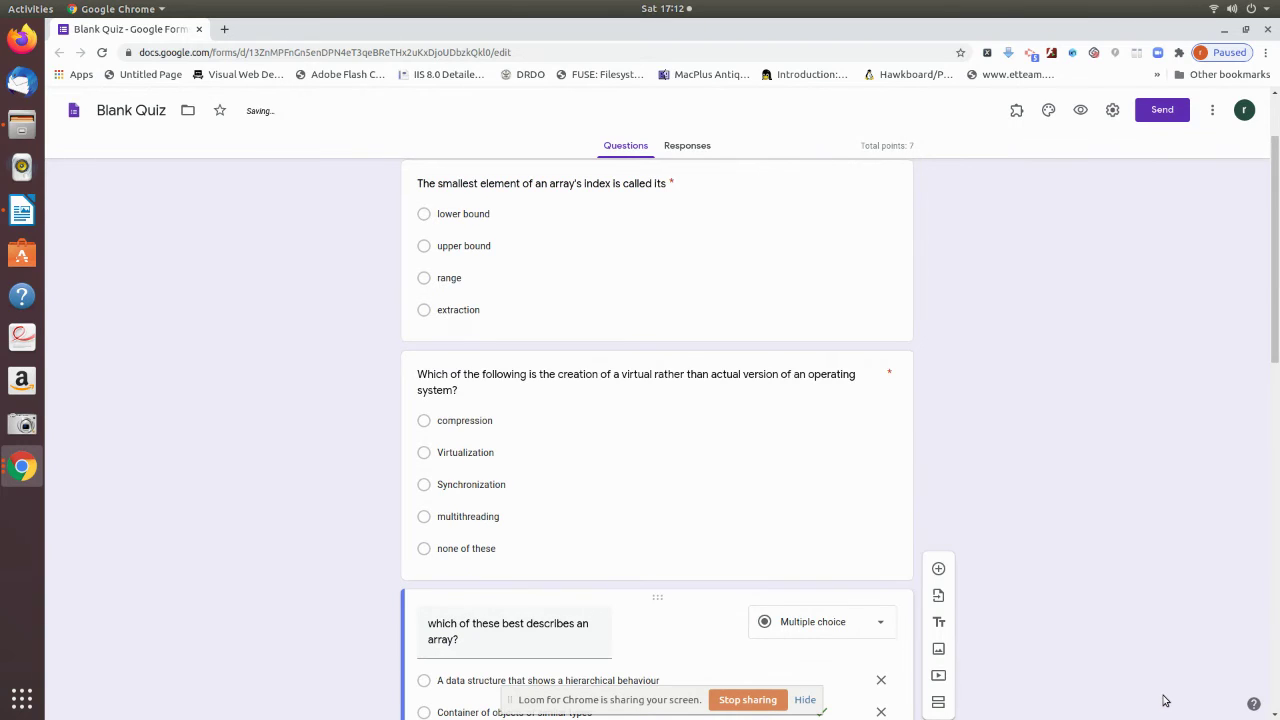
{"action": "scroll", "coordinate": [715, 579], "scroll_direction": "down", "scroll_amount": 6}
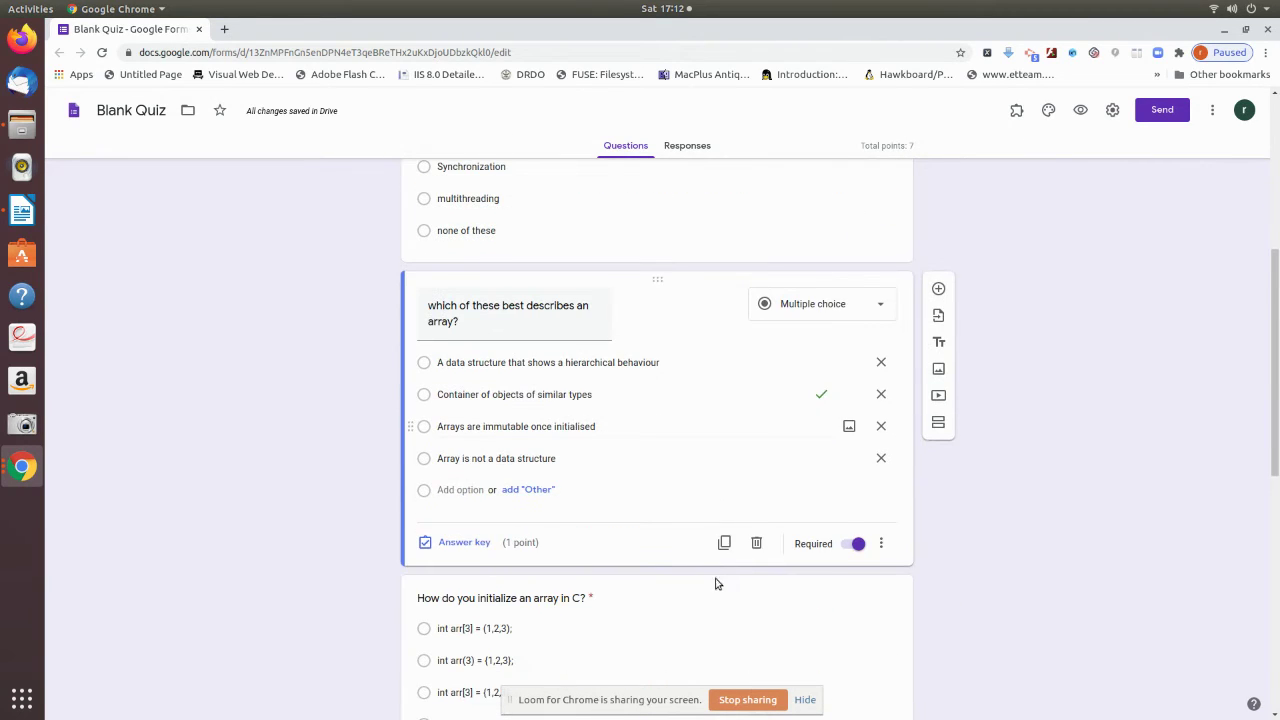
{"action": "scroll", "coordinate": [608, 451], "scroll_direction": "down", "scroll_amount": 3}
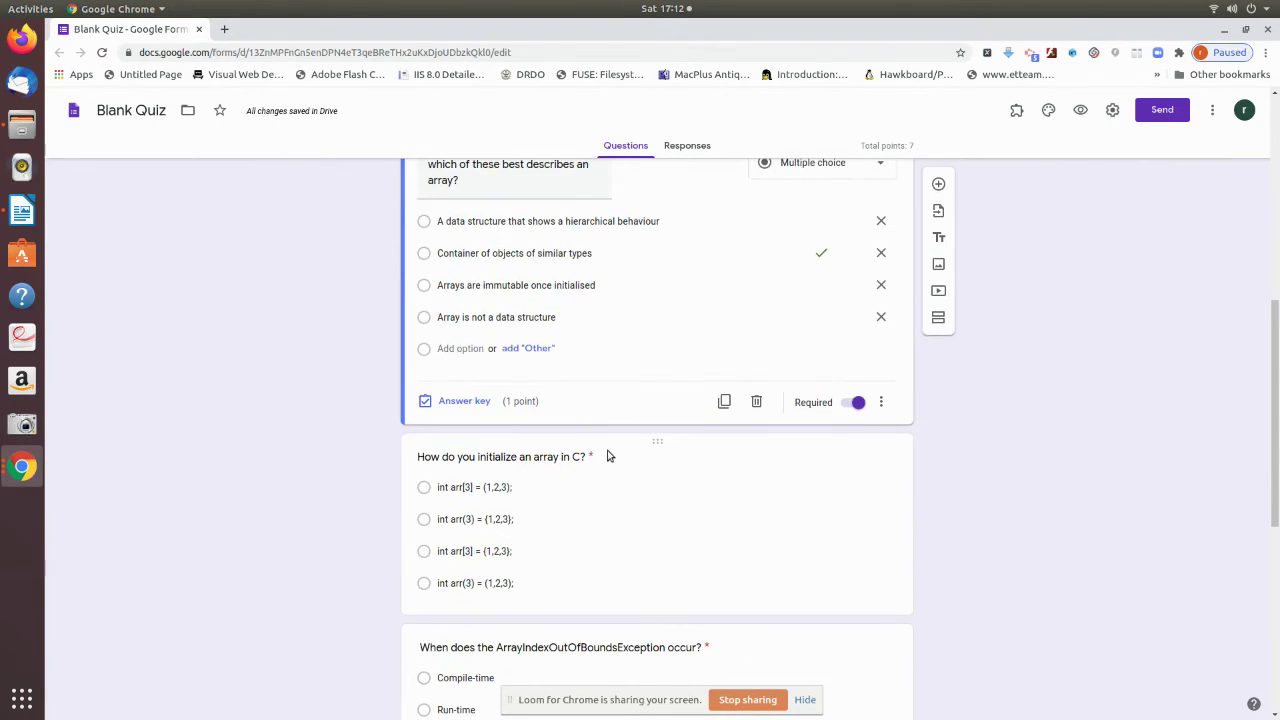
{"action": "scroll", "coordinate": [613, 578], "scroll_direction": "down", "scroll_amount": 3}
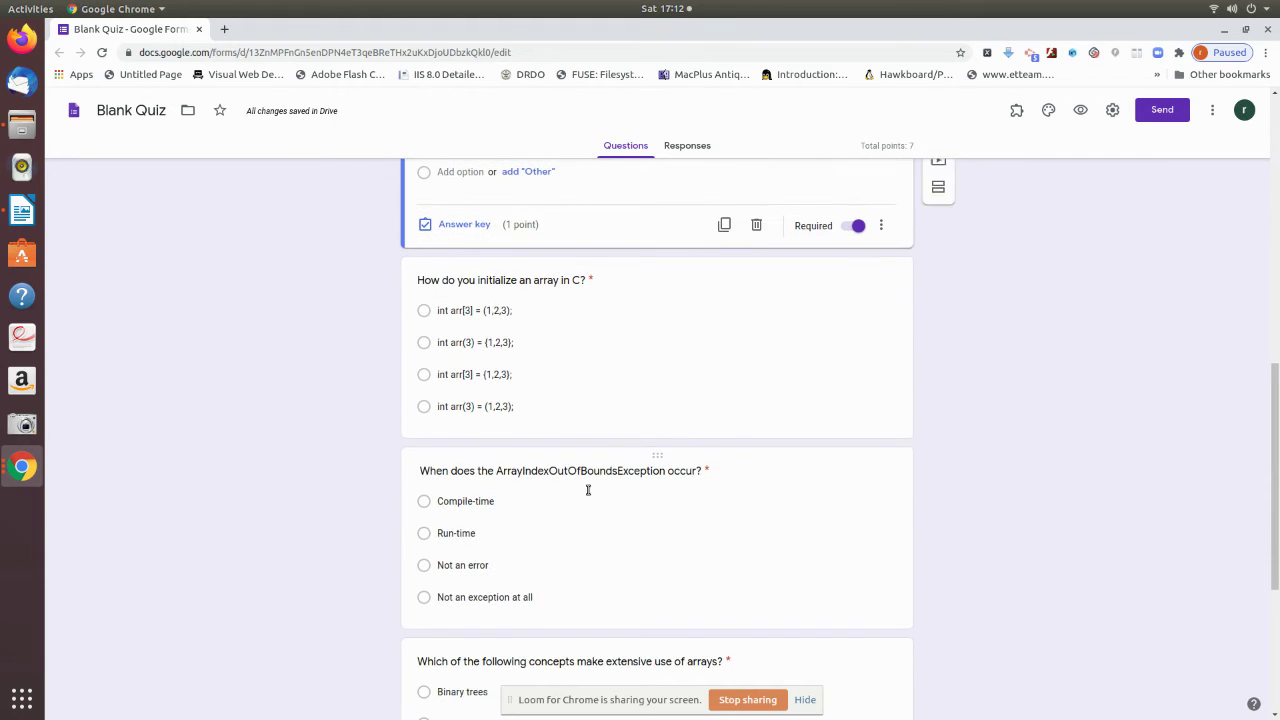
Step: Review all the quiz questions from first to last, checking the answer key of the array initialization question
{"action": "left_click", "coordinate": [740, 402]}
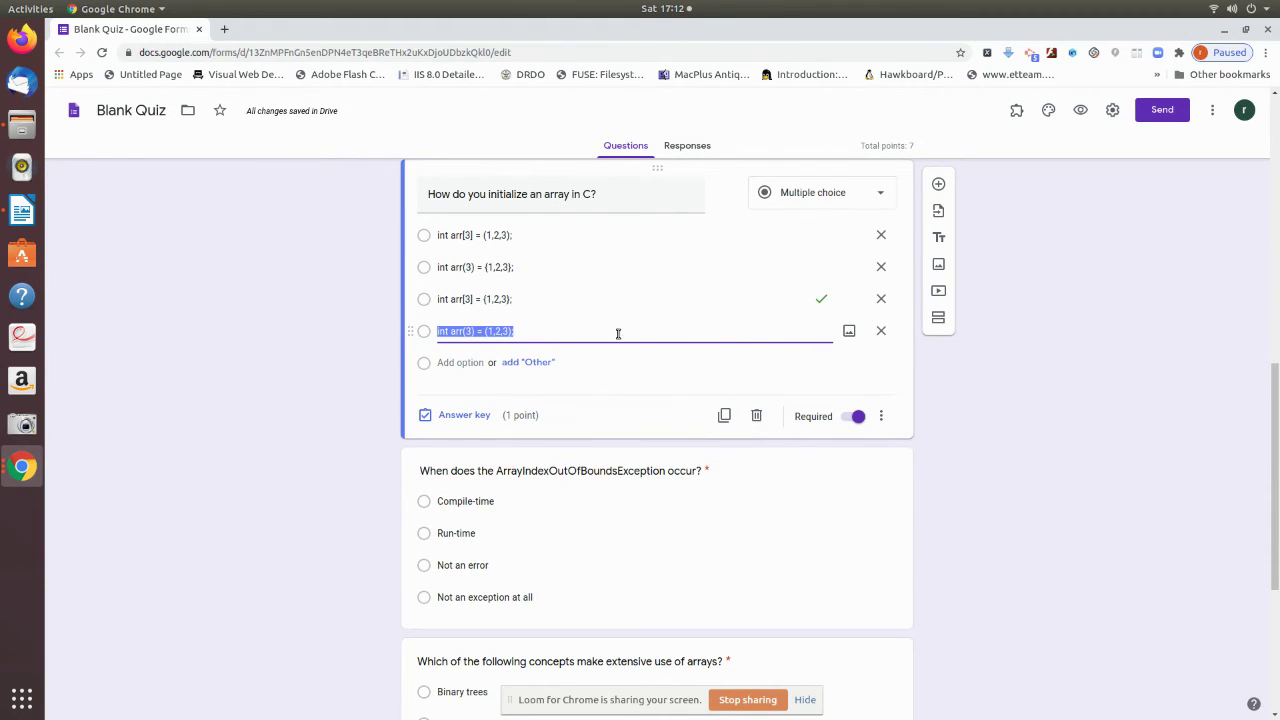
{"action": "left_click", "coordinate": [1066, 483]}
{"action": "scroll", "coordinate": [1066, 485], "scroll_direction": "down", "scroll_amount": 1}
{"action": "scroll", "coordinate": [1066, 485], "scroll_direction": "down", "scroll_amount": 6}
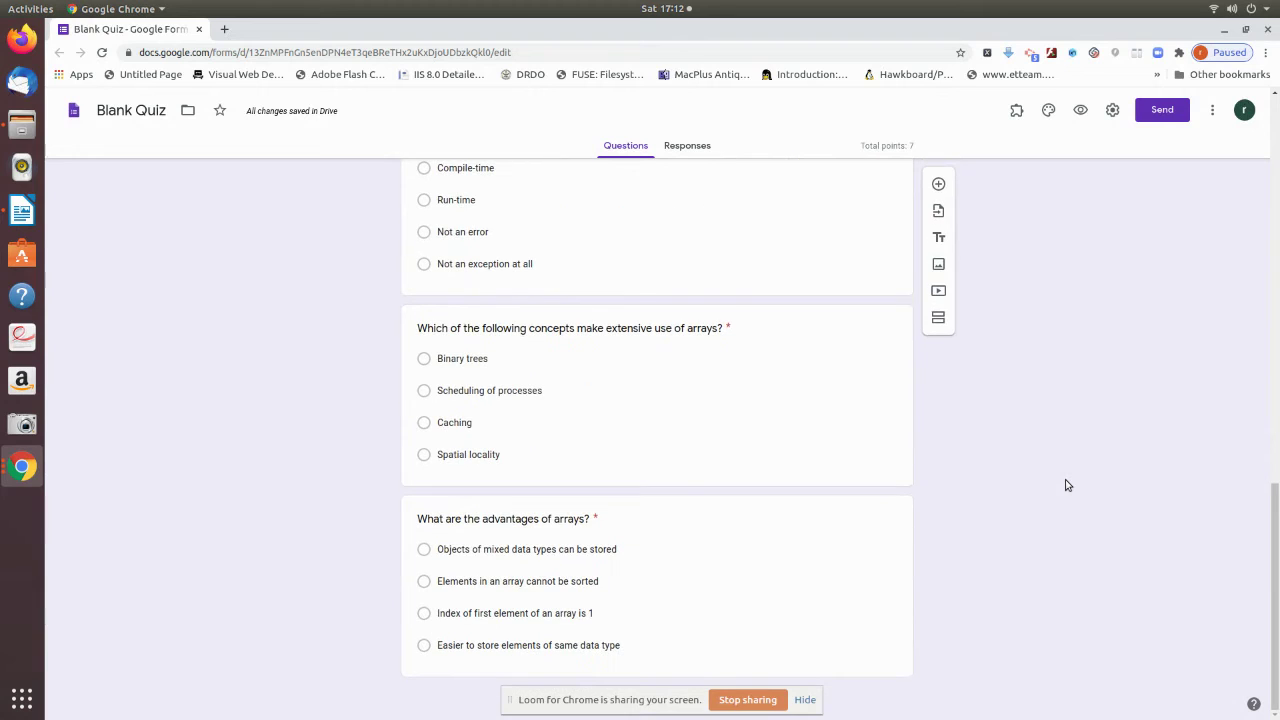
{"action": "scroll", "coordinate": [1066, 485], "scroll_direction": "up", "scroll_amount": 15}
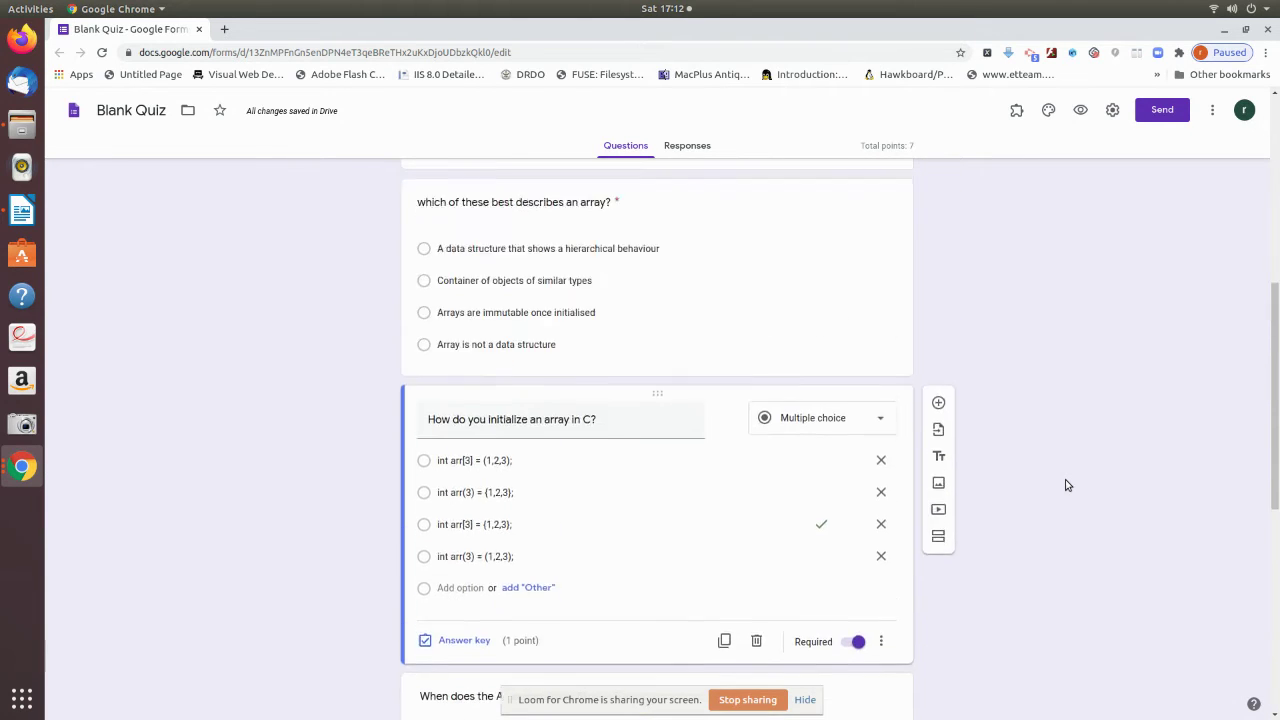
{"action": "scroll", "coordinate": [805, 354], "scroll_direction": "up", "scroll_amount": 5}
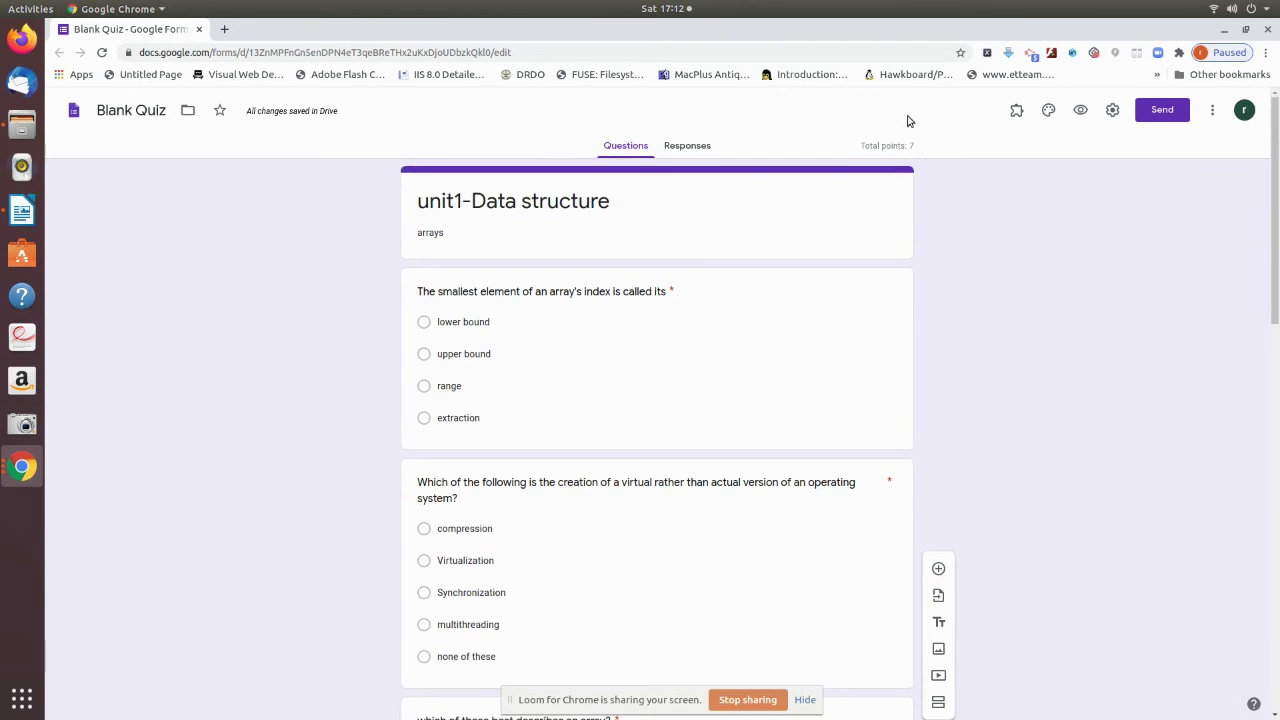
{"action": "scroll", "coordinate": [571, 486], "scroll_direction": "down", "scroll_amount": 12}
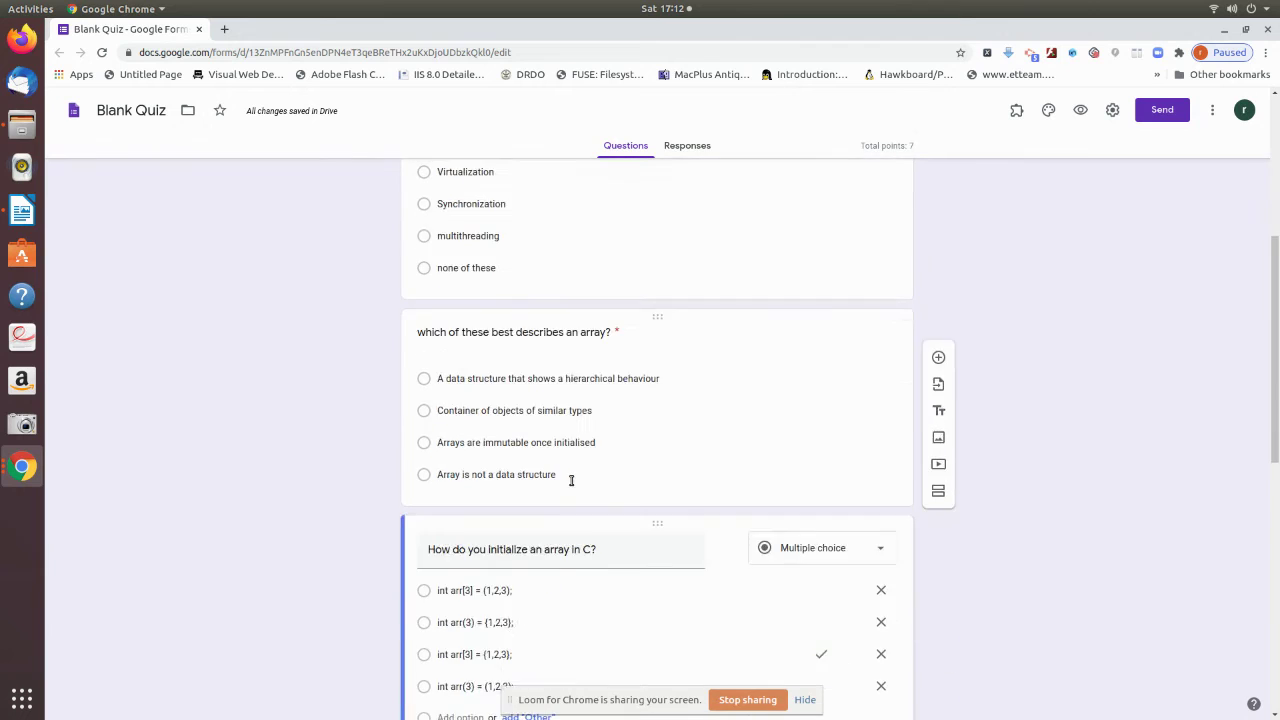
{"action": "scroll", "coordinate": [571, 481], "scroll_direction": "down", "scroll_amount": 10}
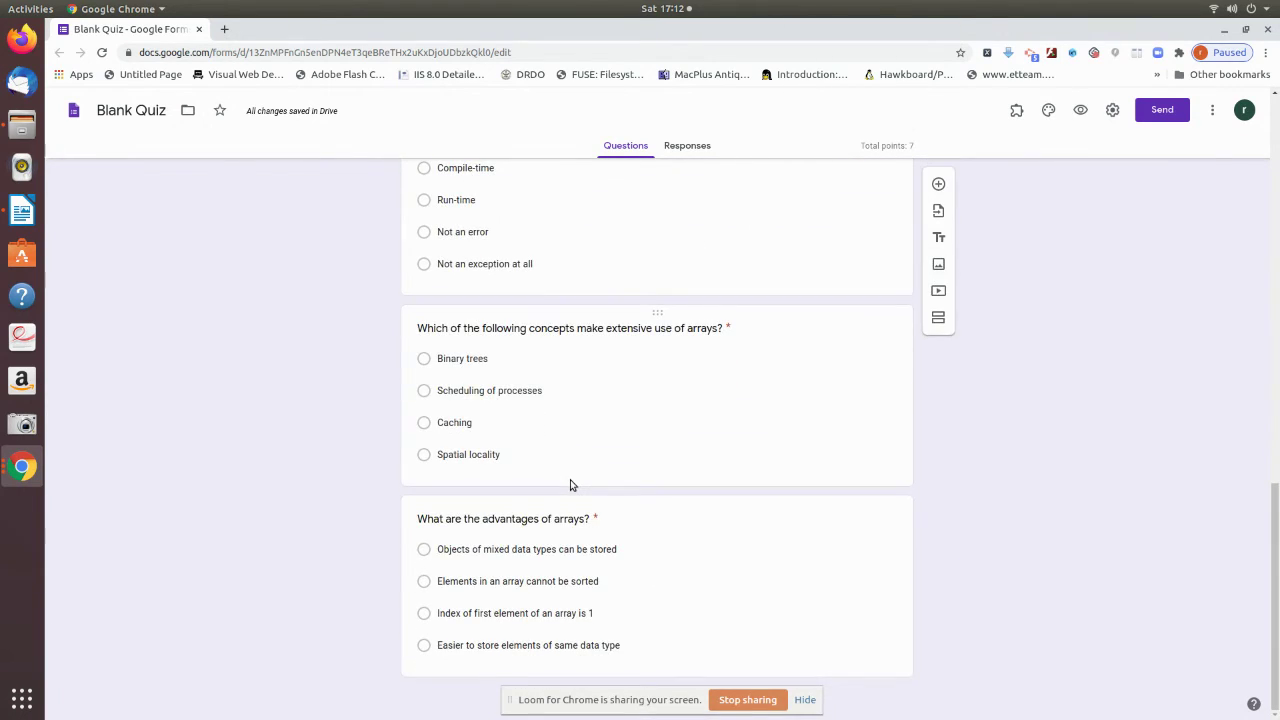
{"action": "scroll", "coordinate": [571, 481], "scroll_direction": "up", "scroll_amount": 6}
{"action": "scroll", "coordinate": [571, 481], "scroll_direction": "up", "scroll_amount": 15}
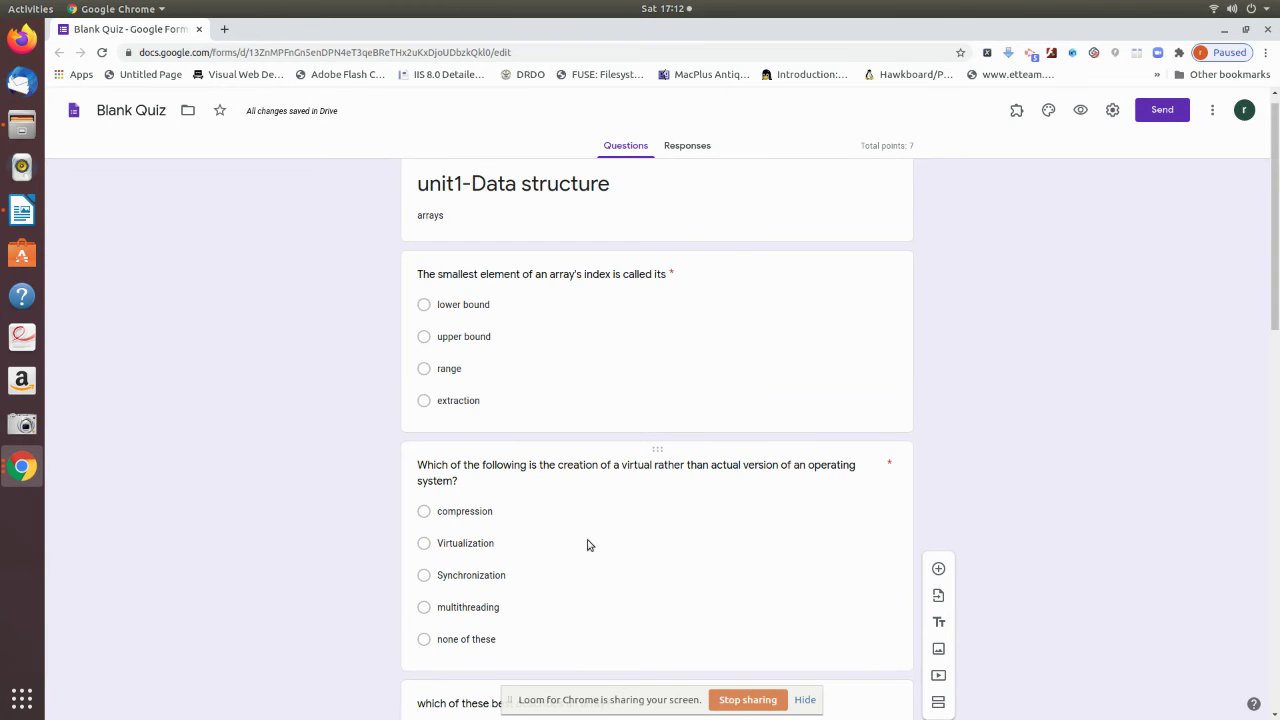
{"action": "scroll", "coordinate": [662, 590], "scroll_direction": "down", "scroll_amount": 10}
{"action": "scroll", "coordinate": [665, 594], "scroll_direction": "down", "scroll_amount": 4}
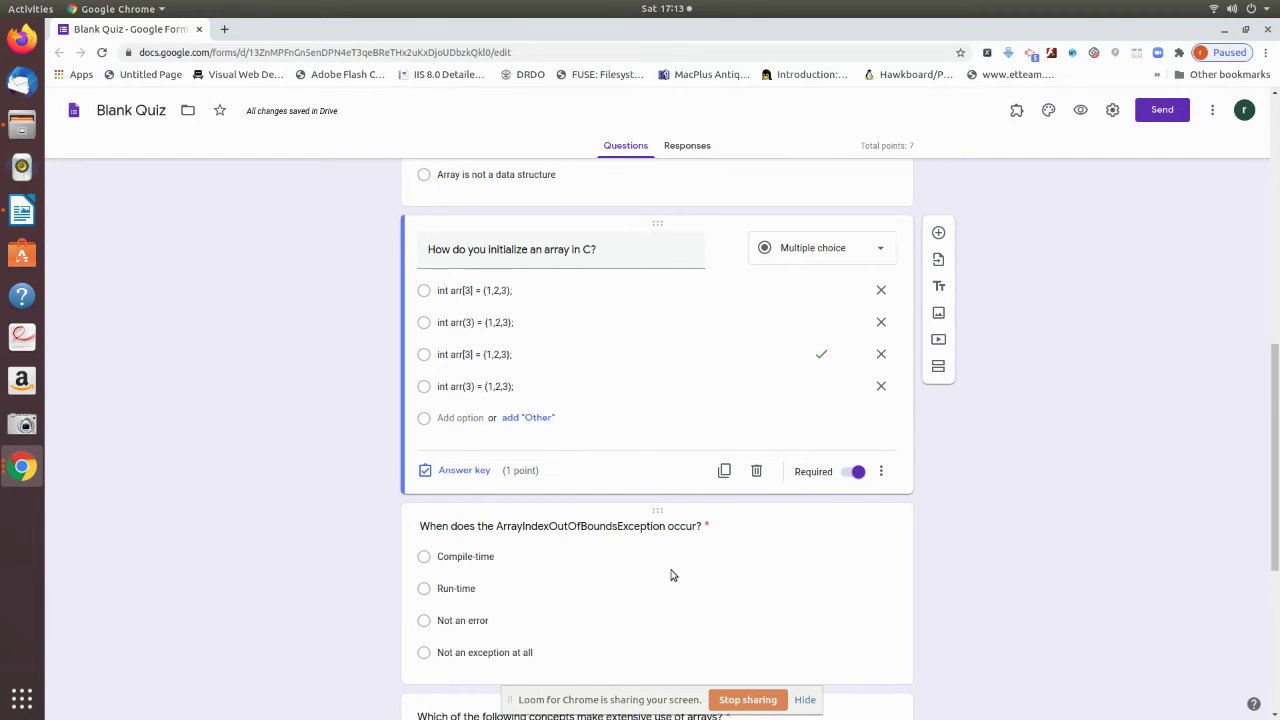
{"action": "scroll", "coordinate": [766, 380], "scroll_direction": "down", "scroll_amount": 8}
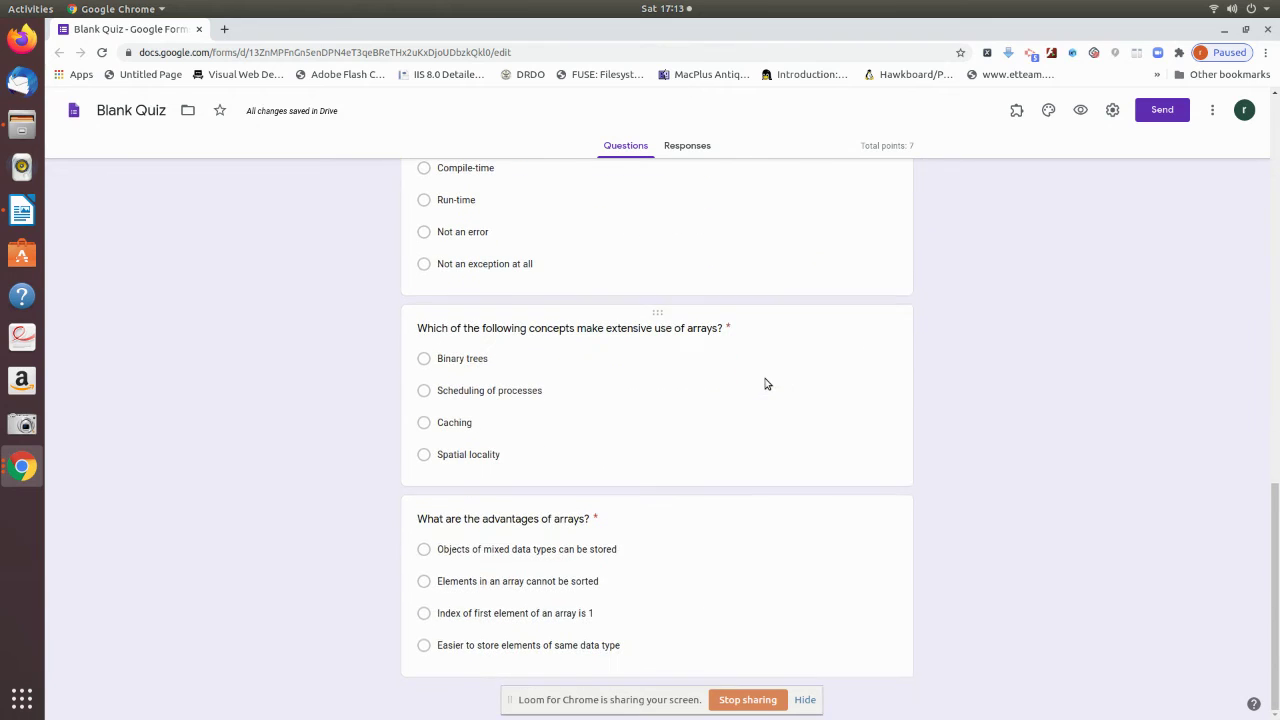
{"action": "scroll", "coordinate": [1020, 596], "scroll_direction": "up", "scroll_amount": 10}
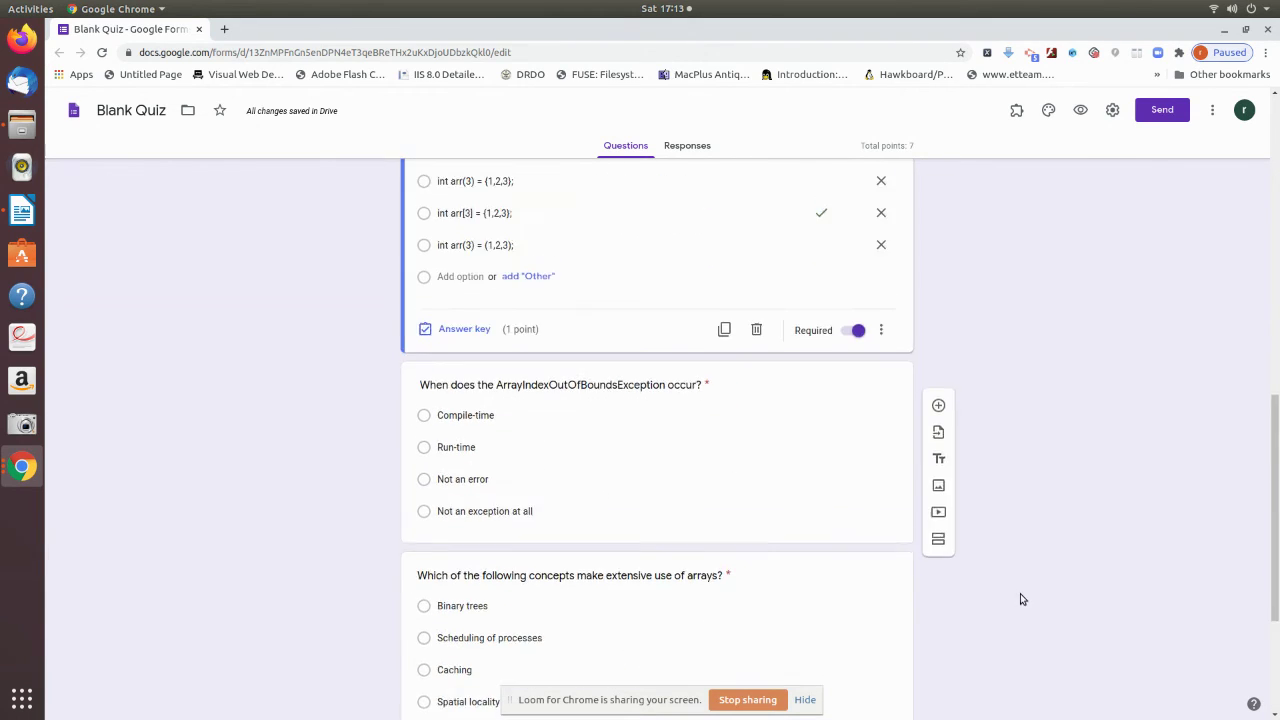
{"action": "scroll", "coordinate": [1020, 594], "scroll_direction": "up", "scroll_amount": 10}
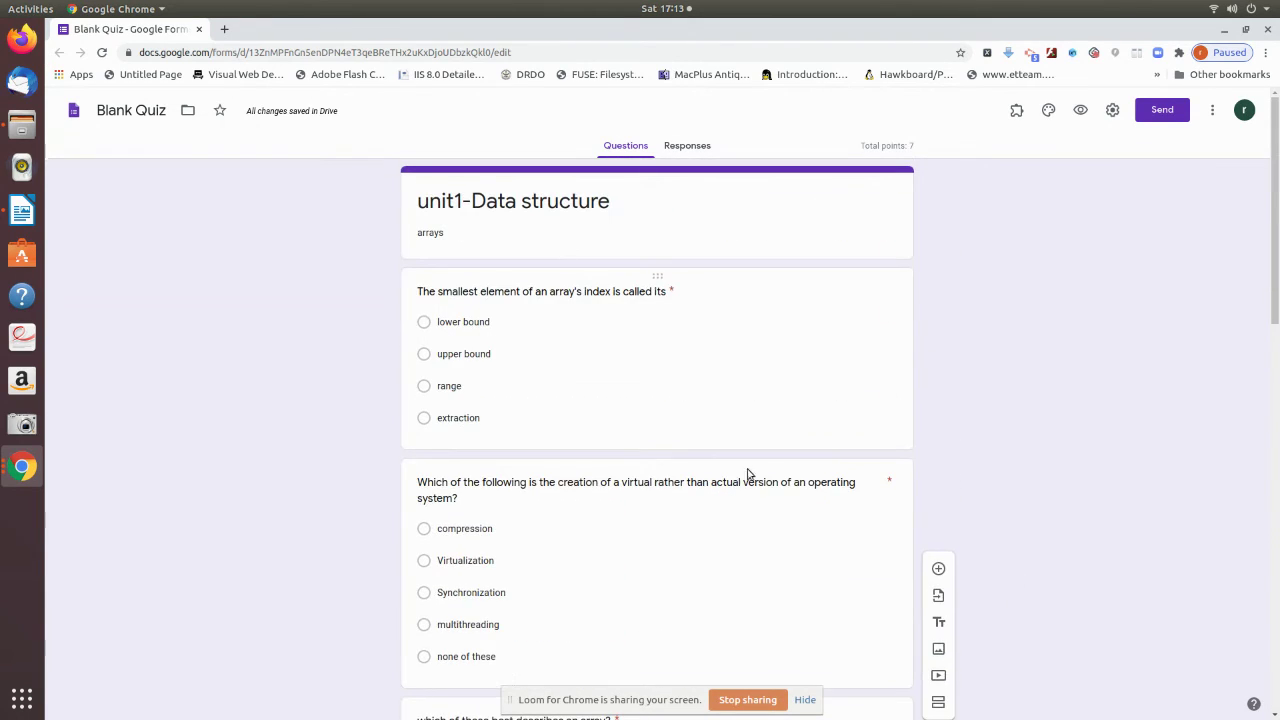
Step: Copy a shortened share link for the quiz and look at the embed HTML option
{"action": "left_click", "coordinate": [1174, 112]}
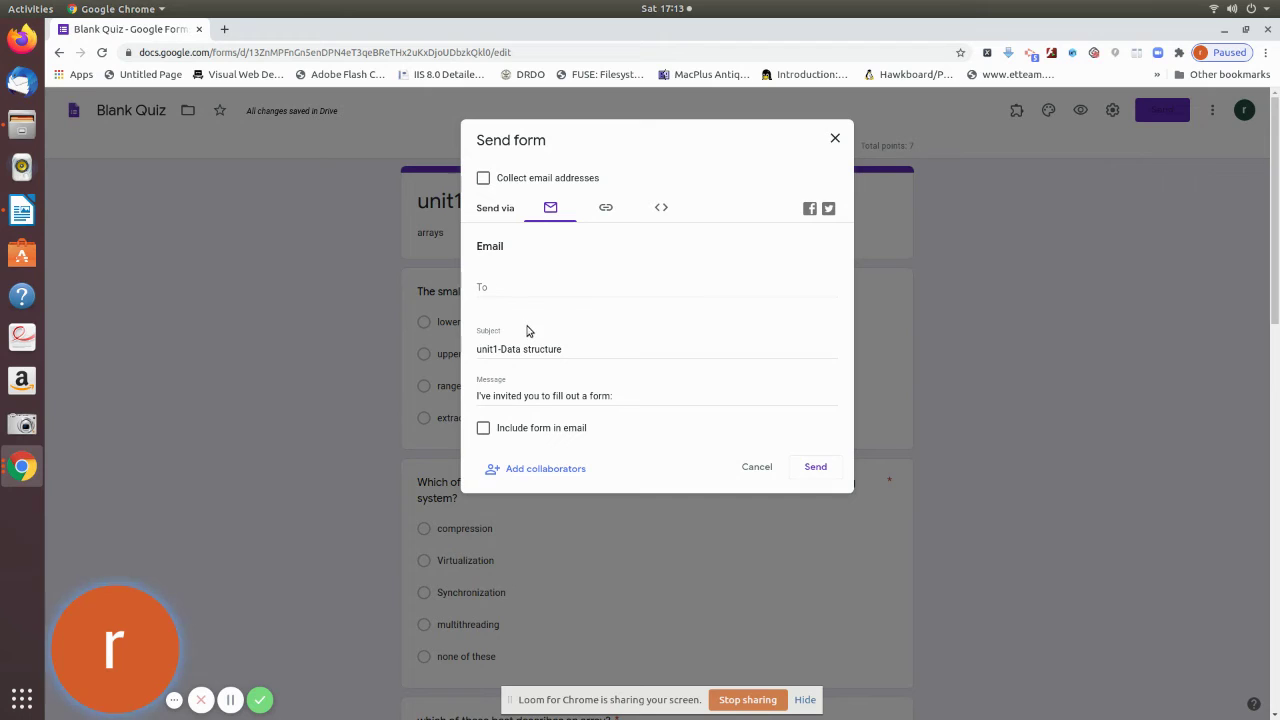
{"action": "left_click", "coordinate": [604, 211]}
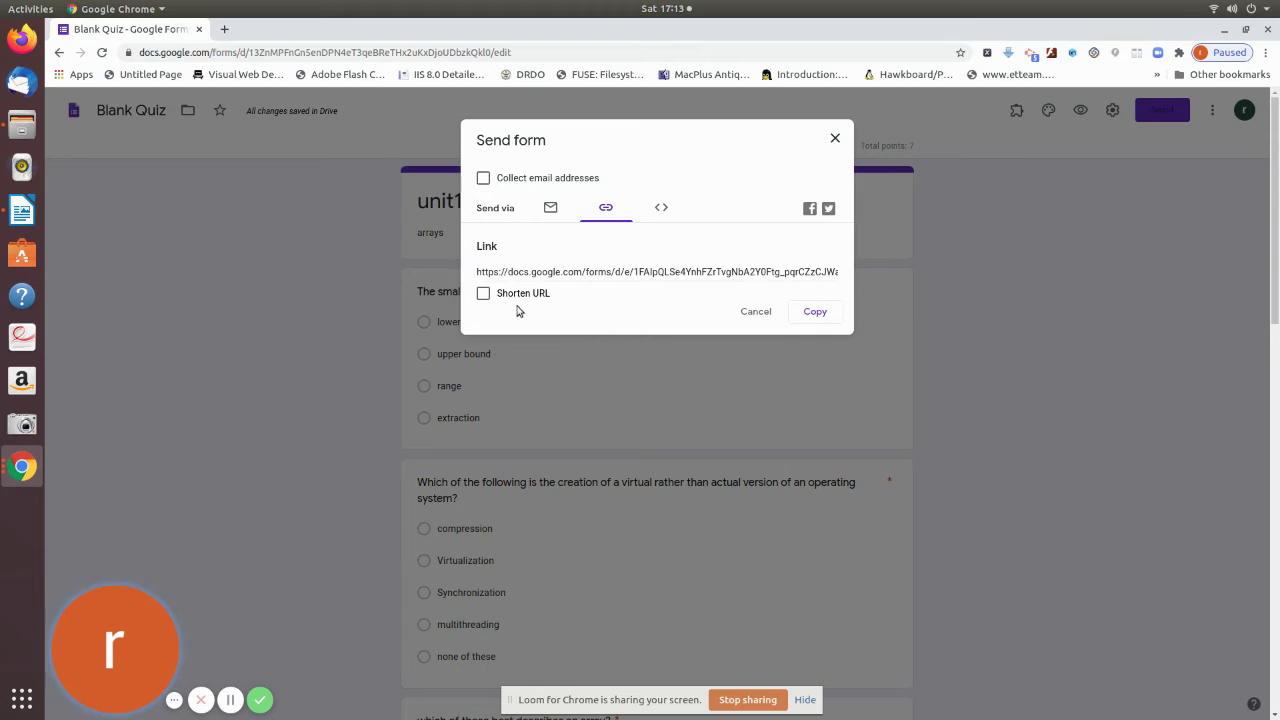
{"action": "left_click", "coordinate": [483, 293]}
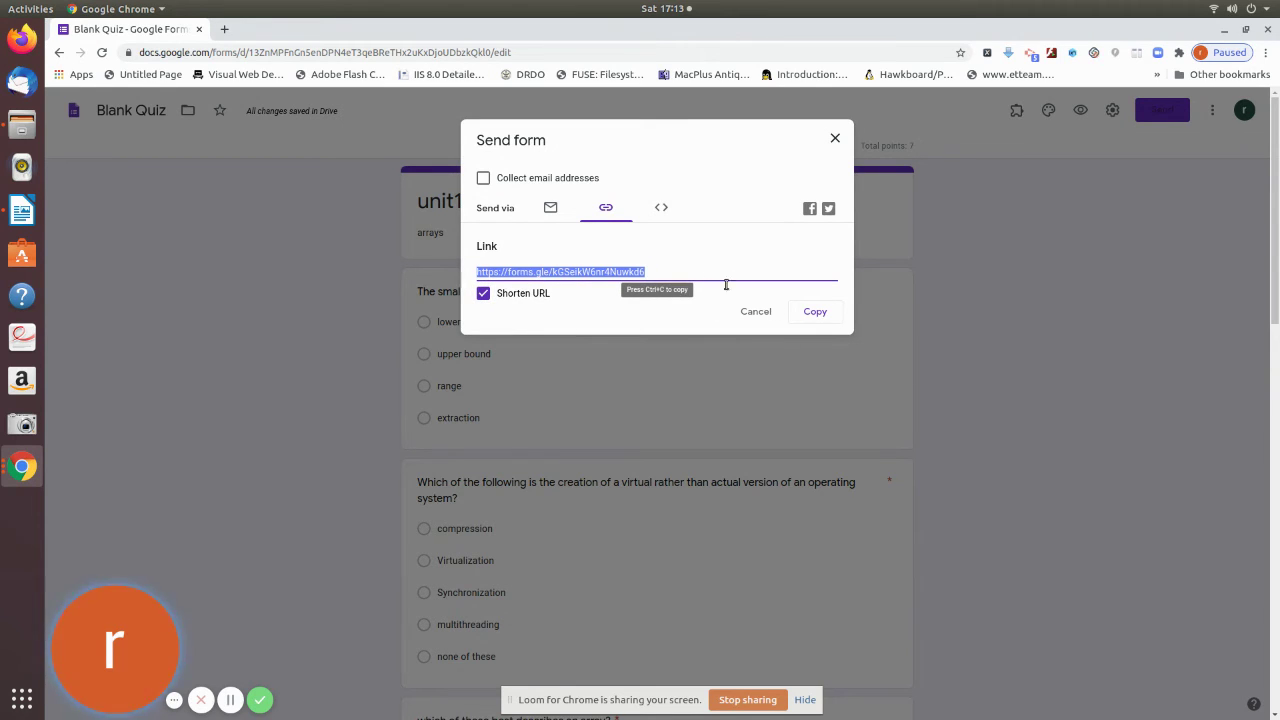
{"action": "left_click", "coordinate": [814, 313]}
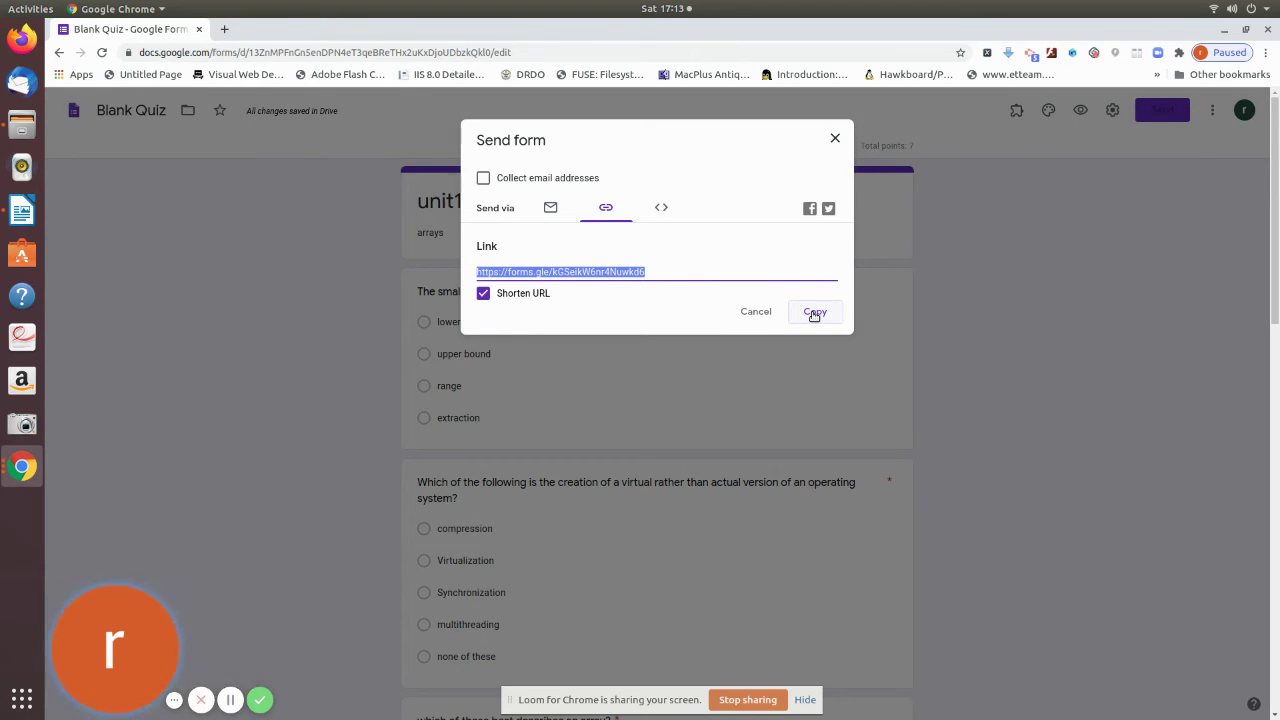
{"action": "left_click", "coordinate": [662, 214]}
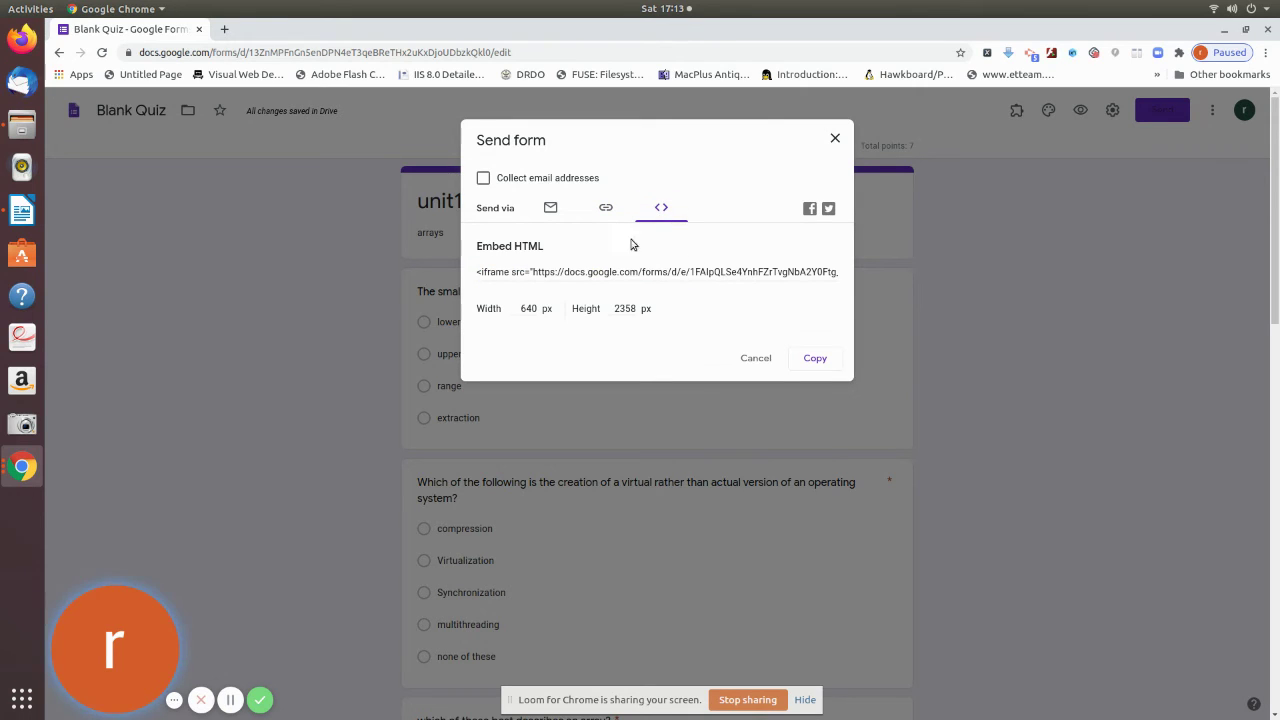
{"action": "left_click", "coordinate": [607, 216]}
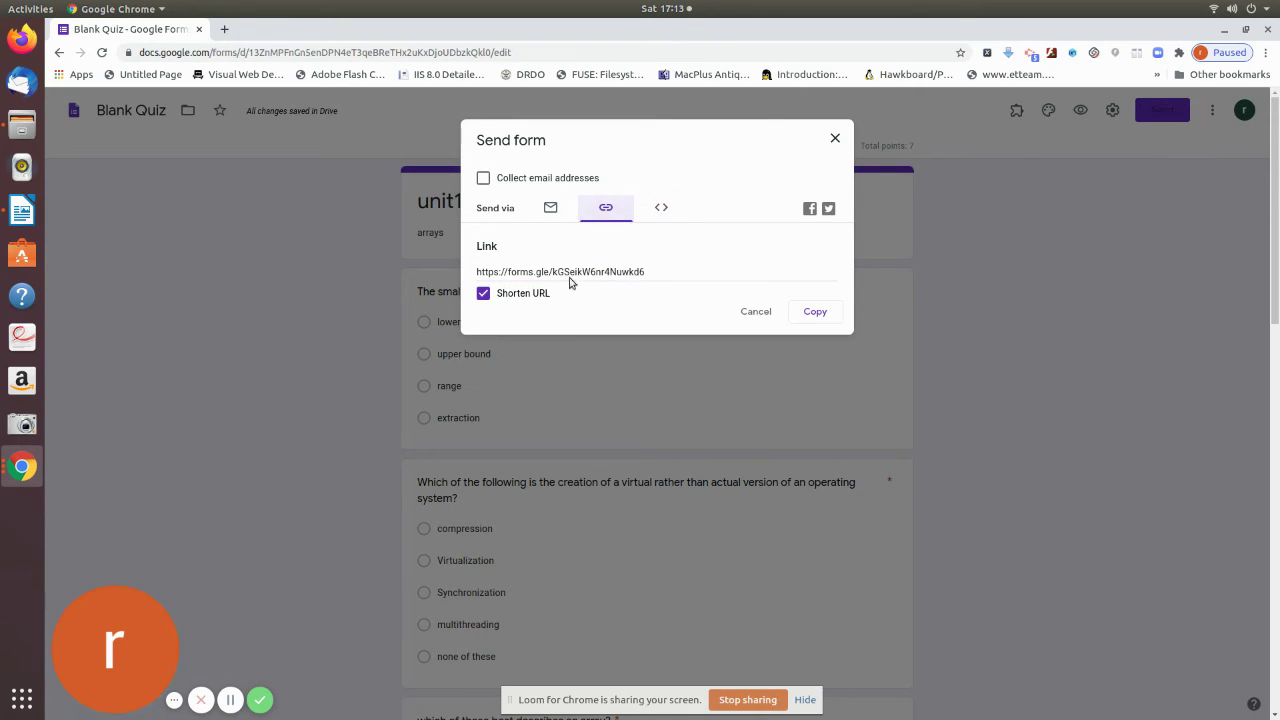
{"action": "left_click", "coordinate": [815, 312]}
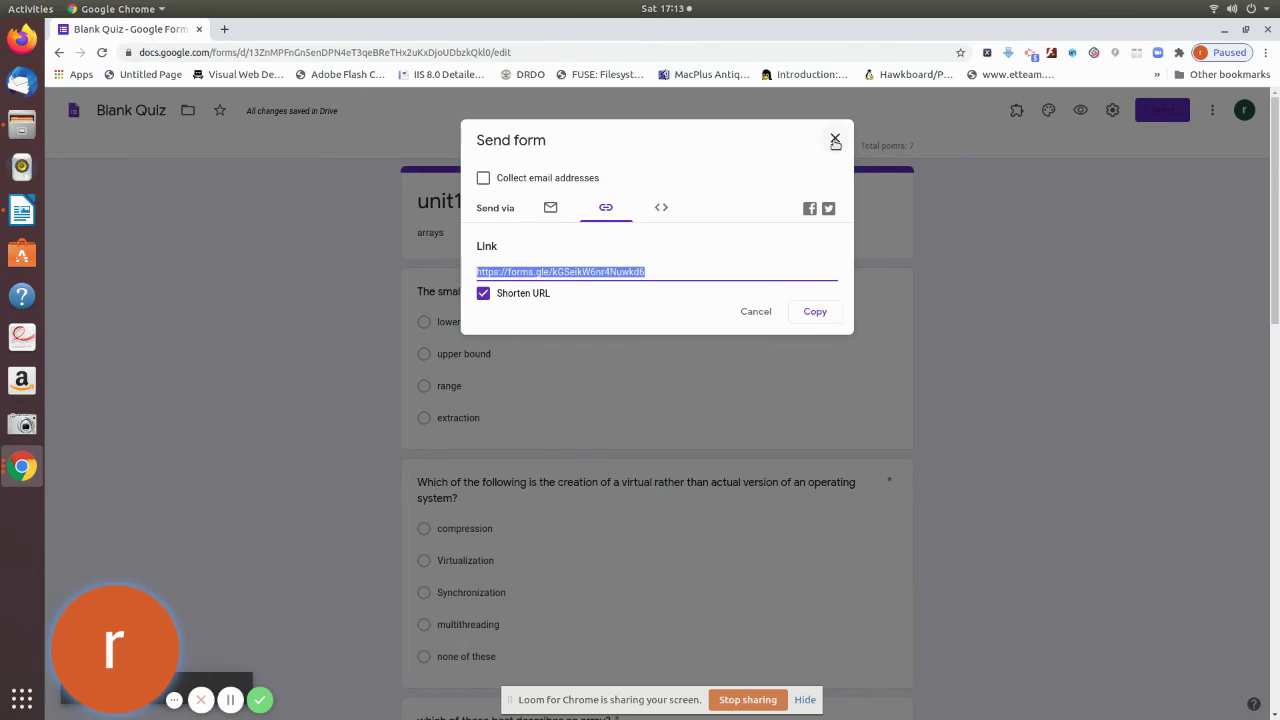
{"action": "left_click", "coordinate": [832, 141]}
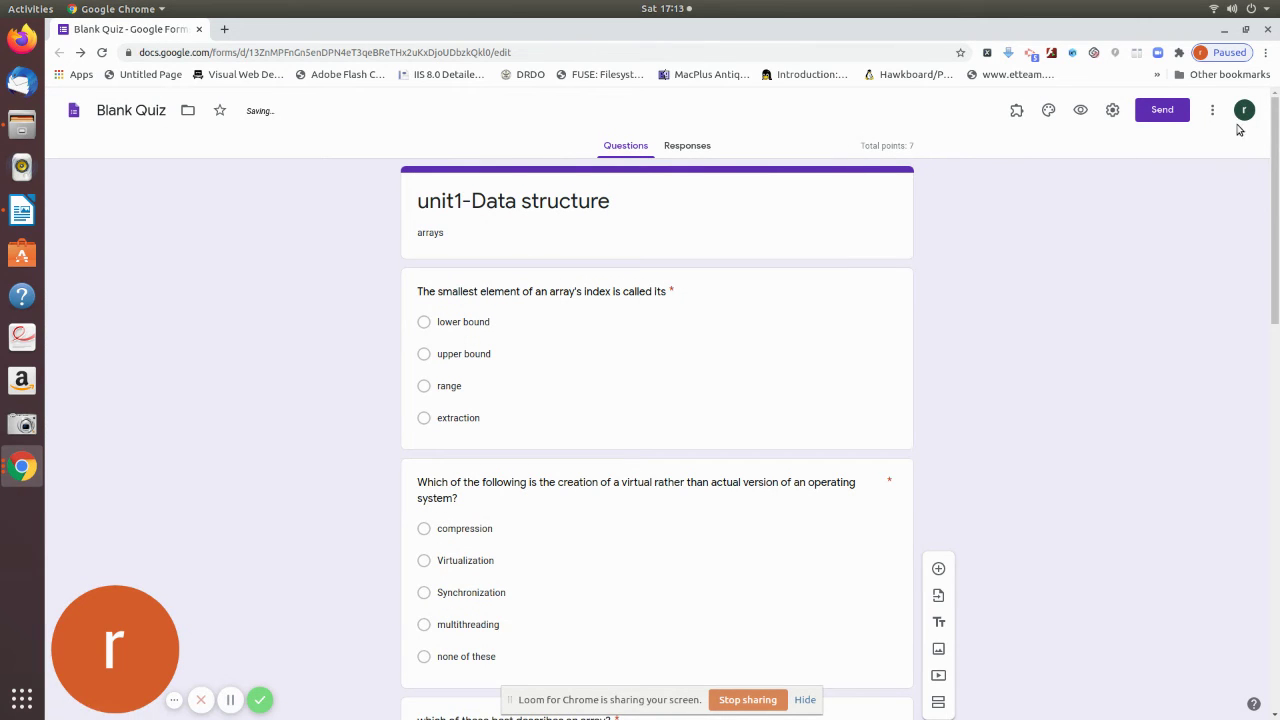
Step: Turn on email address collection for the quiz and copy its shortened share link
{"action": "left_click", "coordinate": [1178, 115]}
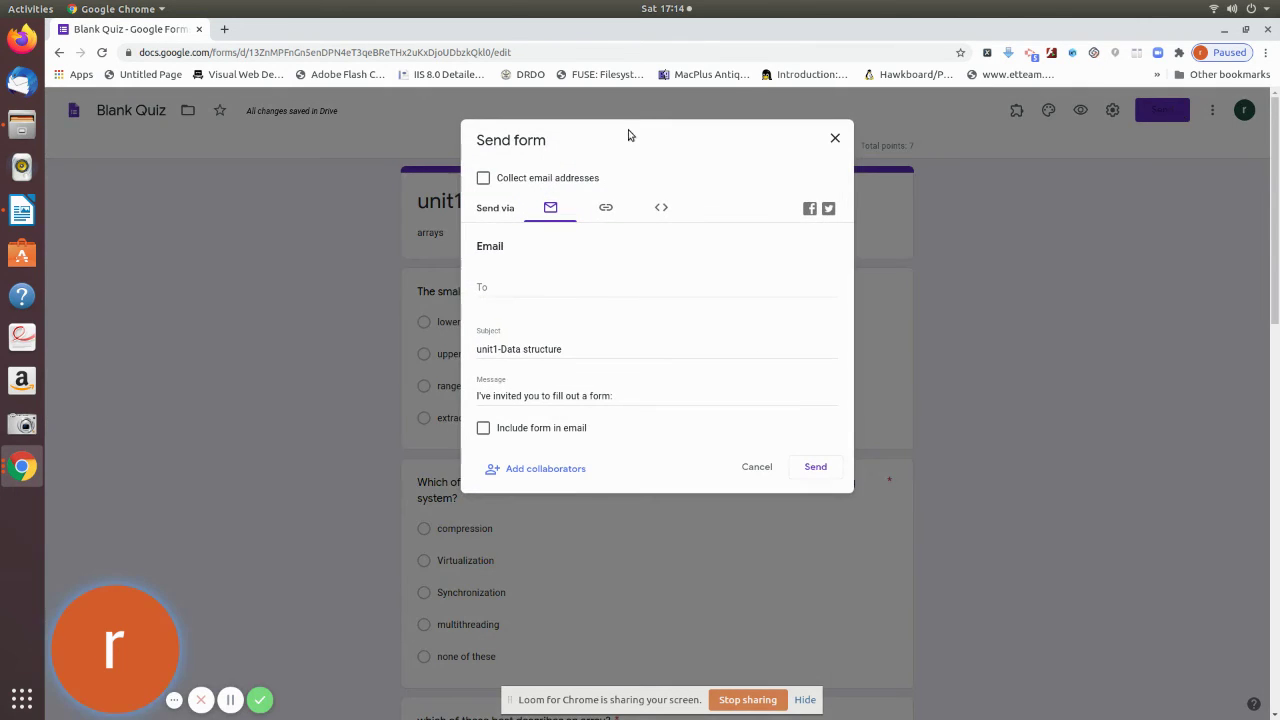
{"action": "left_click", "coordinate": [606, 209]}
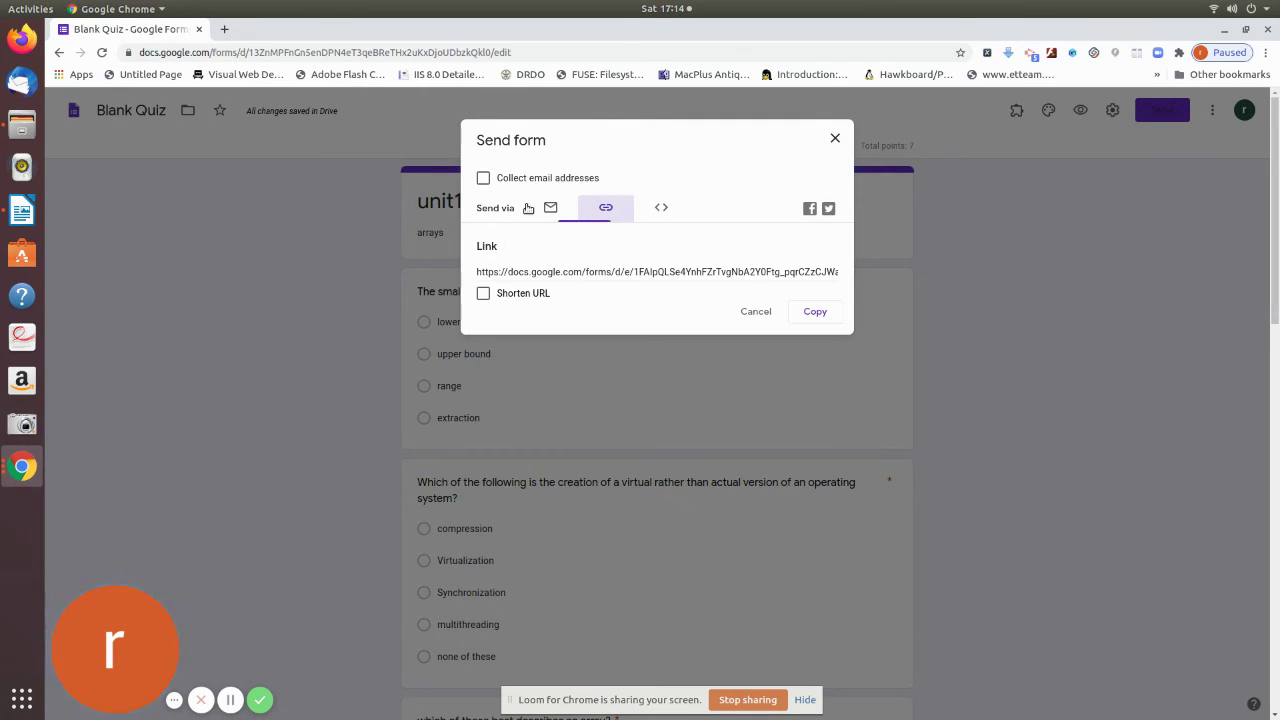
{"action": "left_click", "coordinate": [484, 180]}
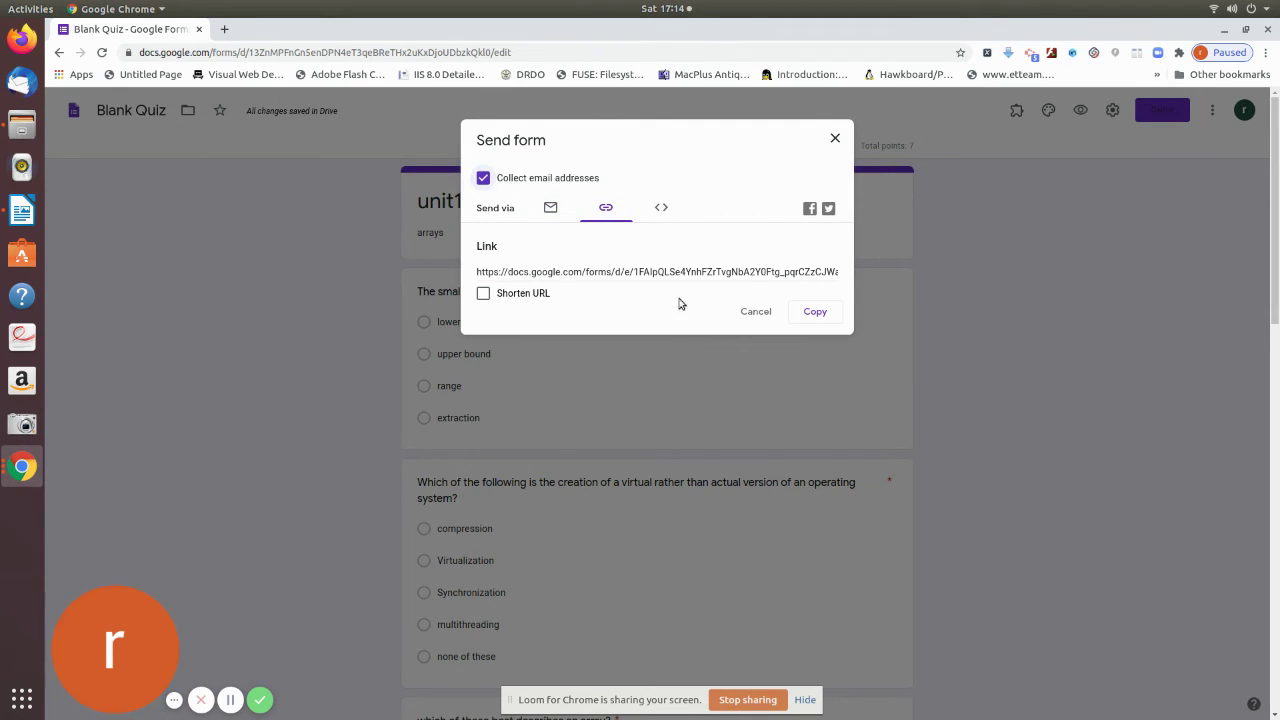
{"action": "left_click", "coordinate": [484, 293]}
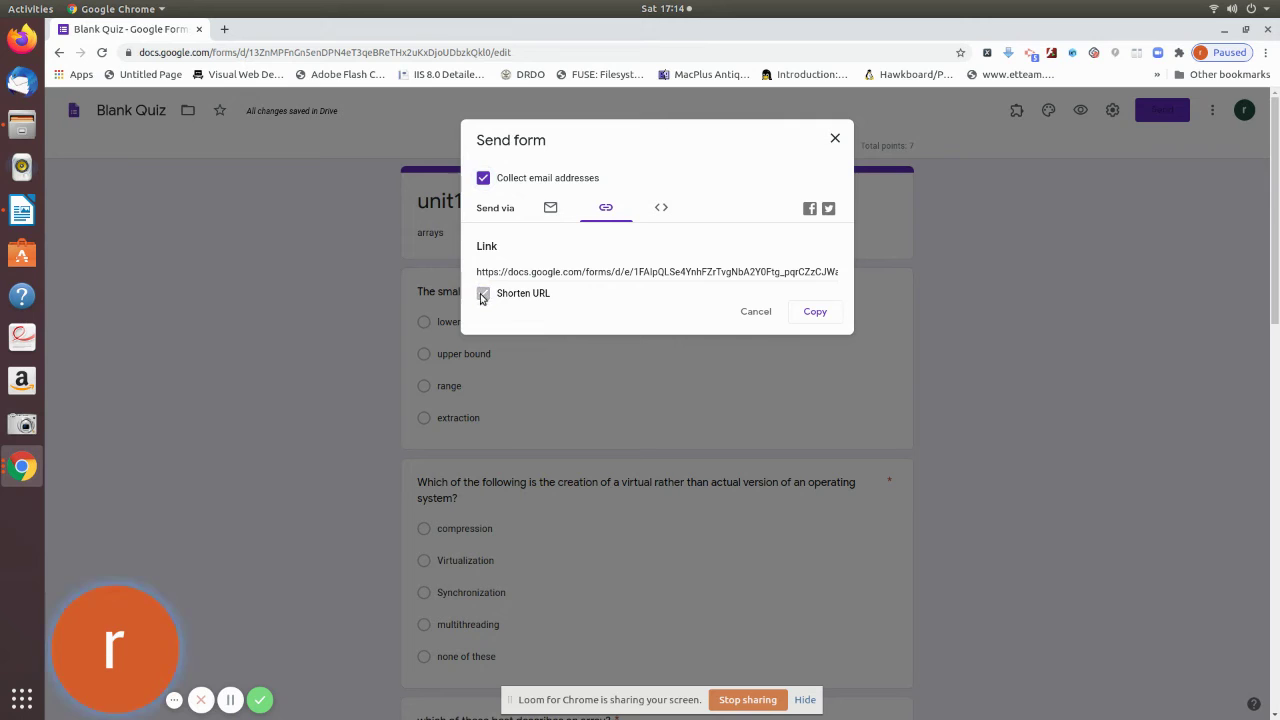
{"action": "left_click", "coordinate": [818, 316]}
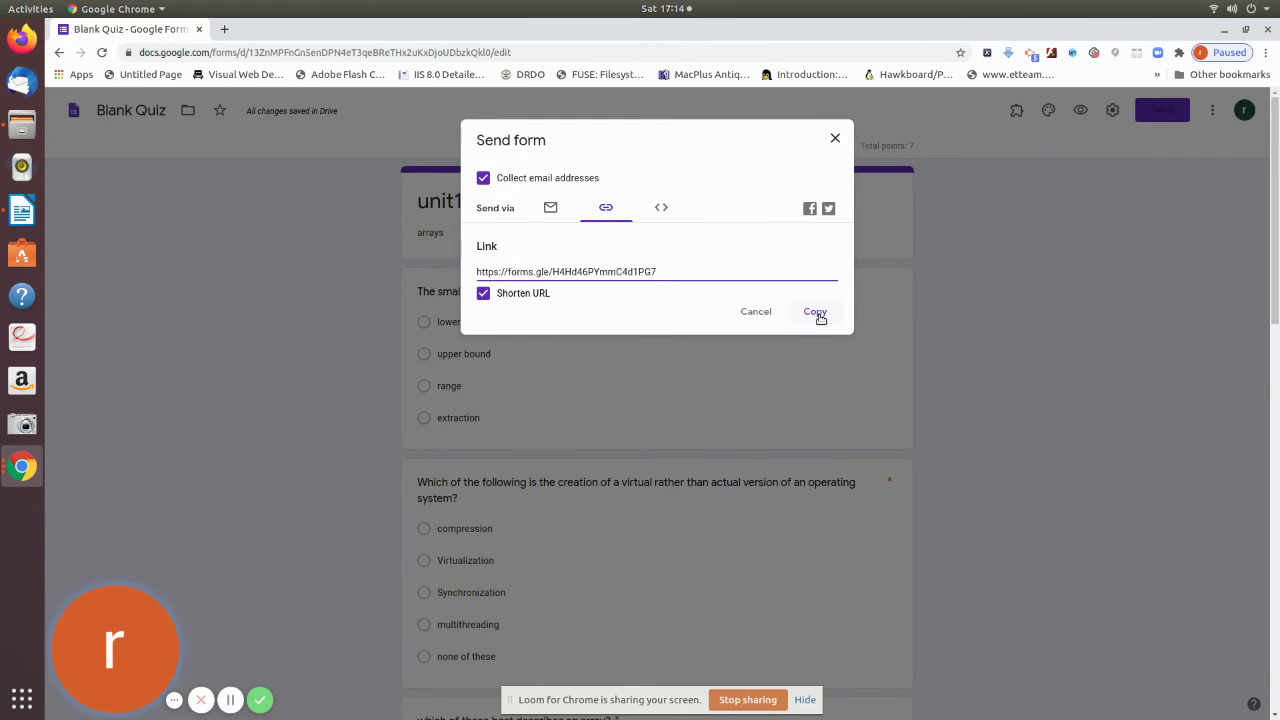
{"action": "left_click", "coordinate": [834, 137]}
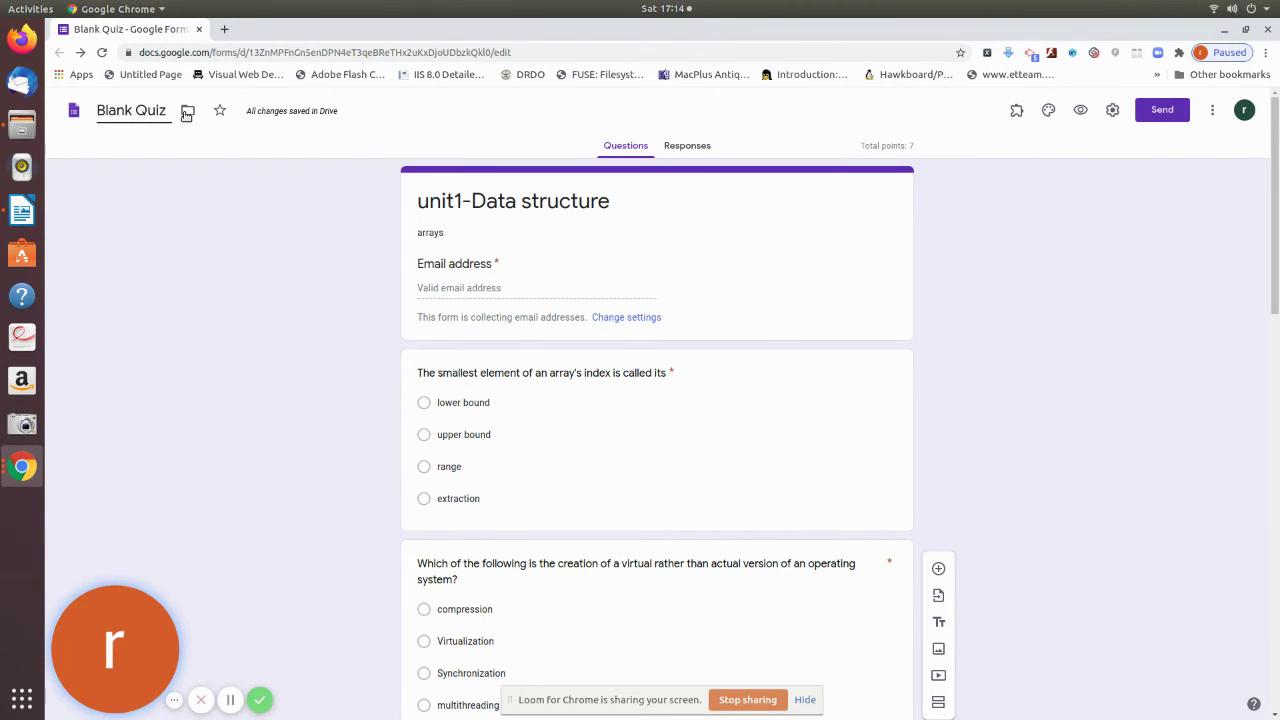
Step: Rename the quiz form file as unit1-ds
{"action": "left_click_drag", "start_coordinate": [166, 110], "coordinate": [96, 108]}
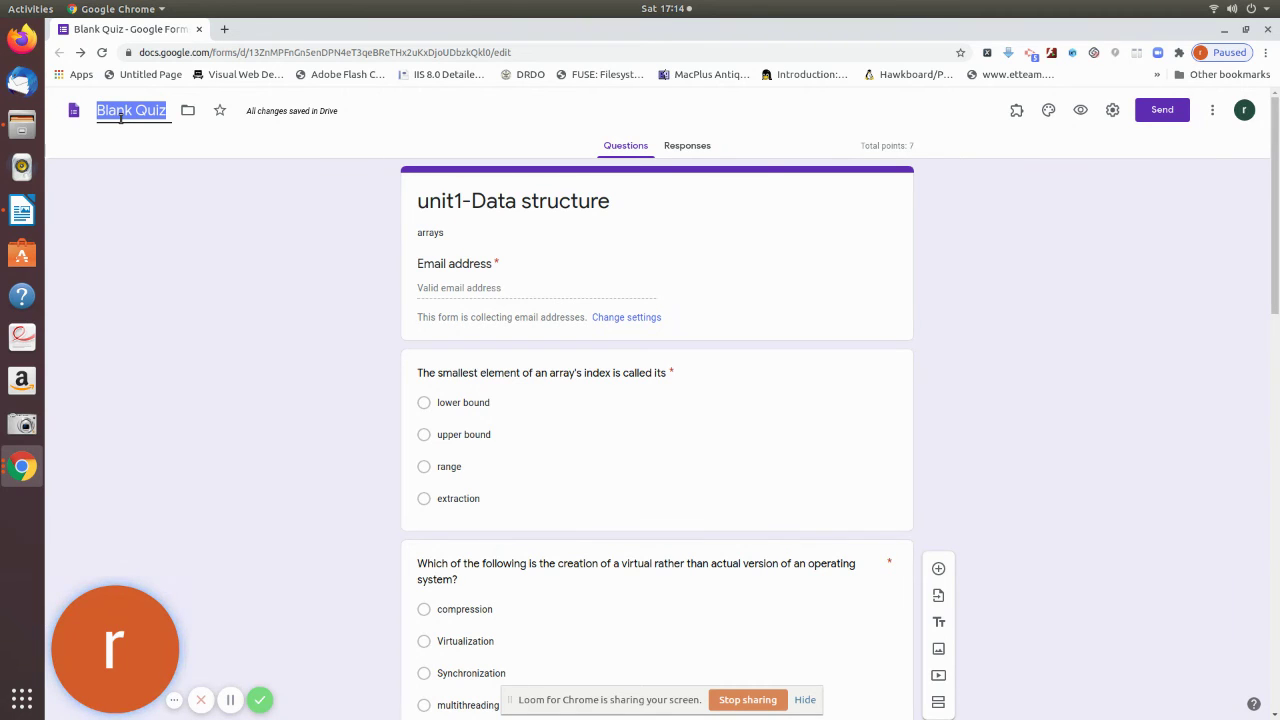
{"action": "type", "text": "uni"}
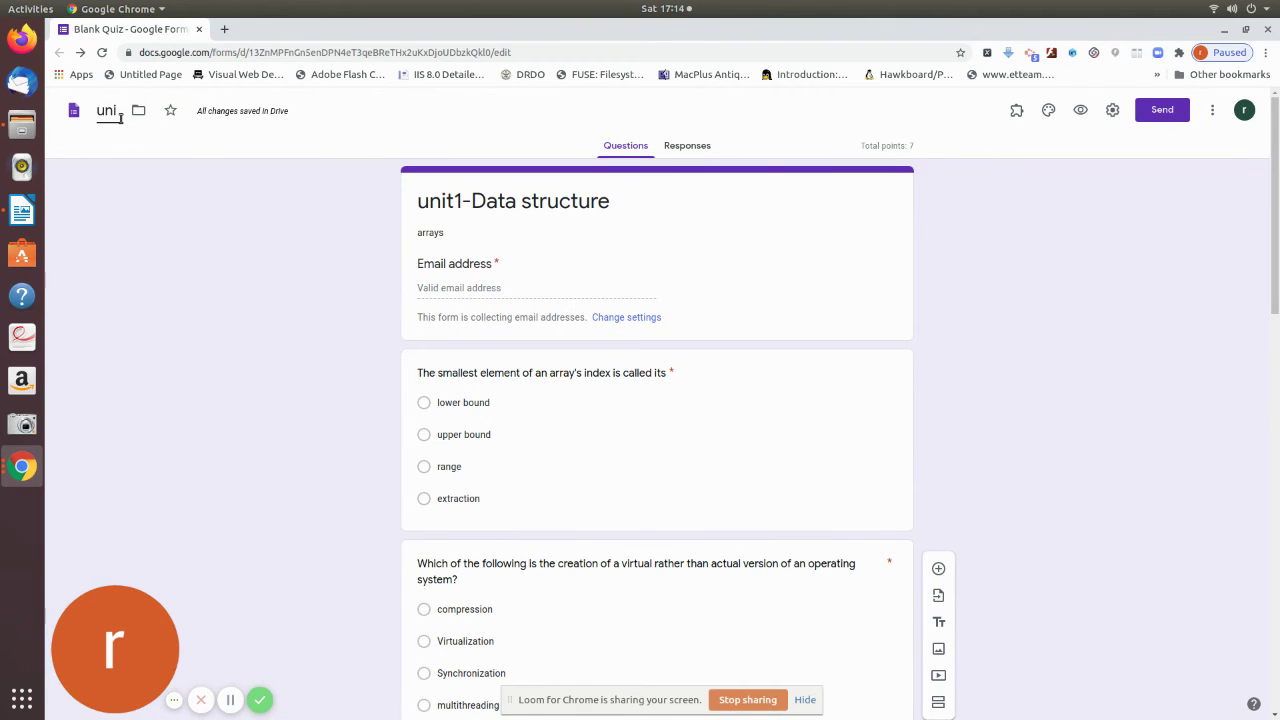
{"action": "type", "text": "t1-ds"}
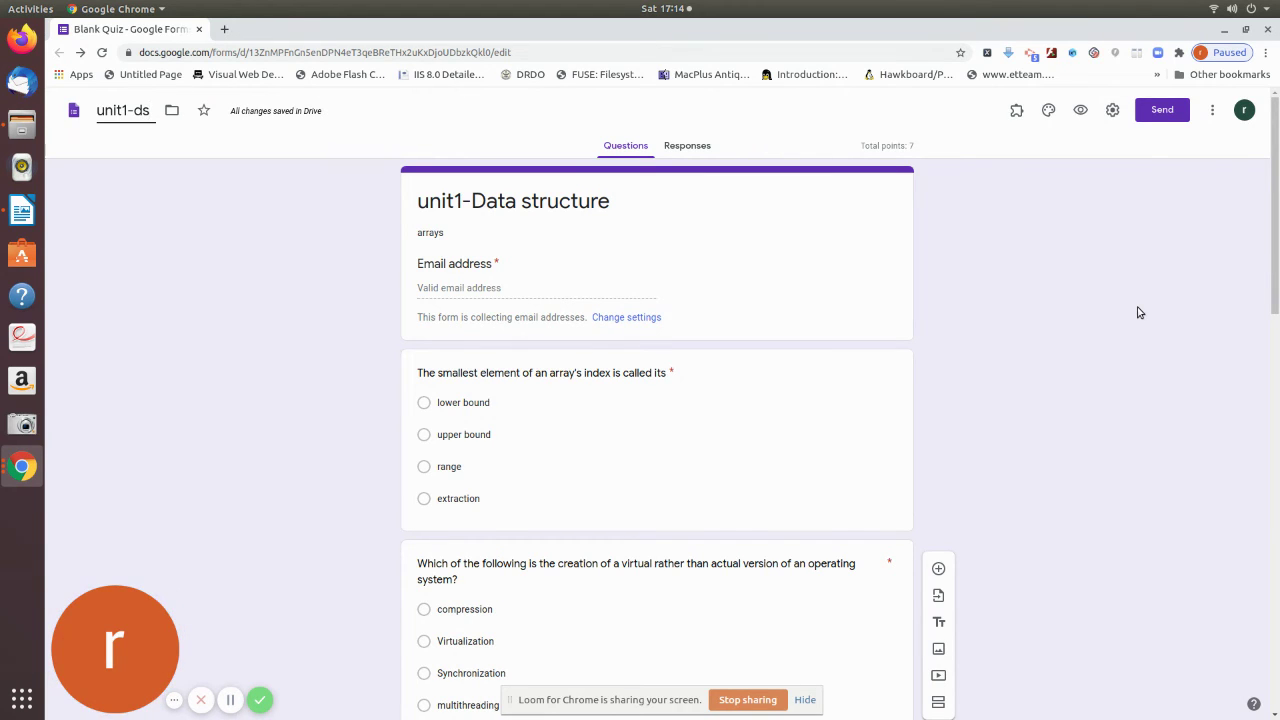
{"action": "left_click", "coordinate": [251, 268]}
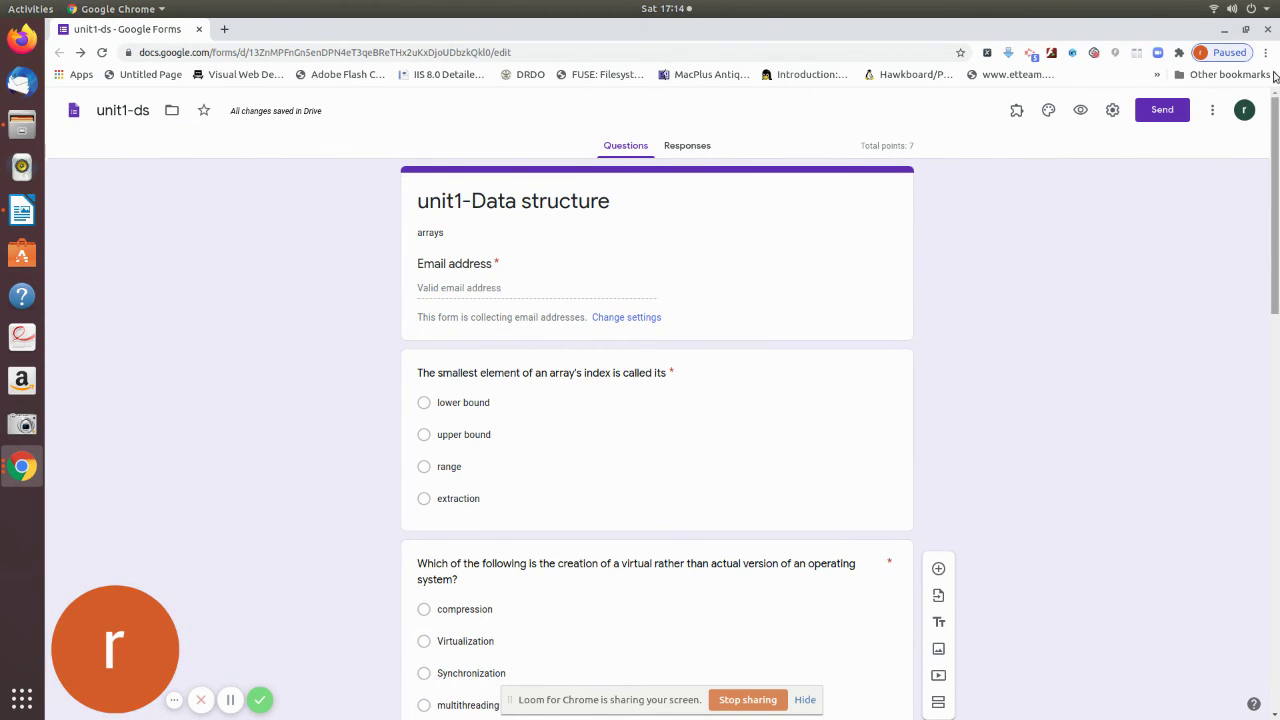
Step: Switch from the quiz form to the unit1-DS assignment draft in Google Classroom
{"action": "left_click", "coordinate": [26, 469]}
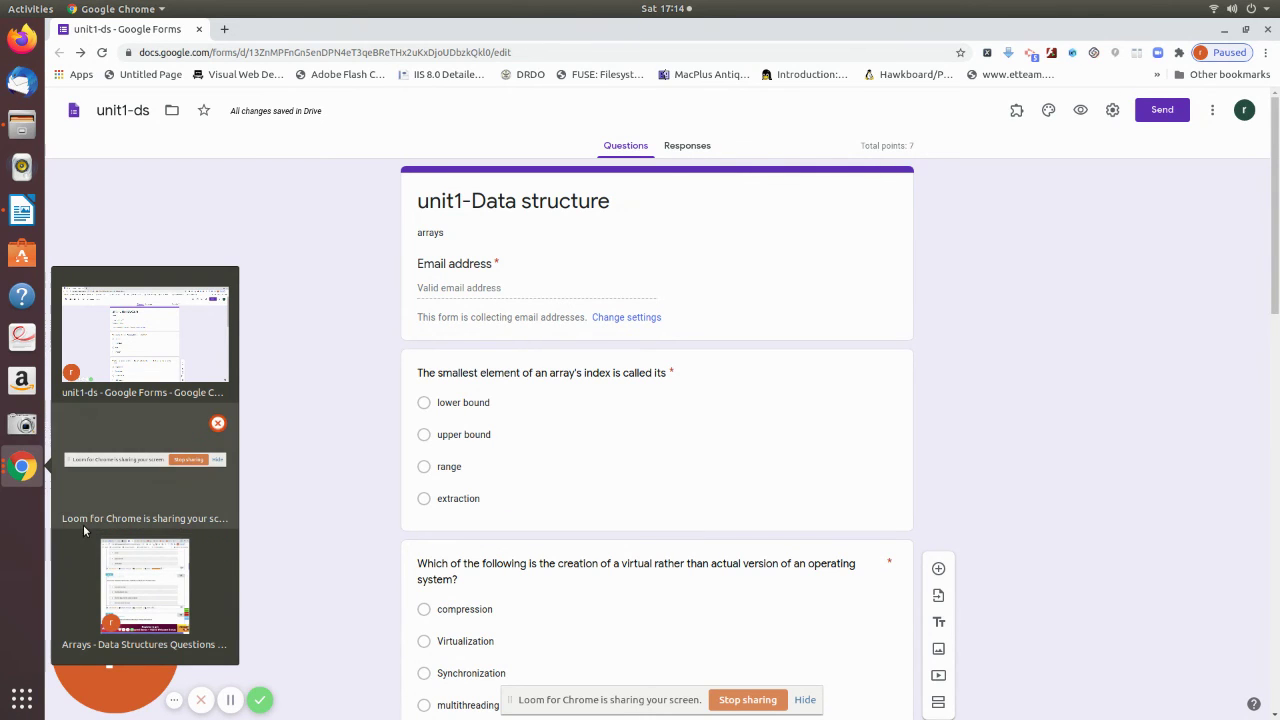
{"action": "left_click", "coordinate": [84, 560]}
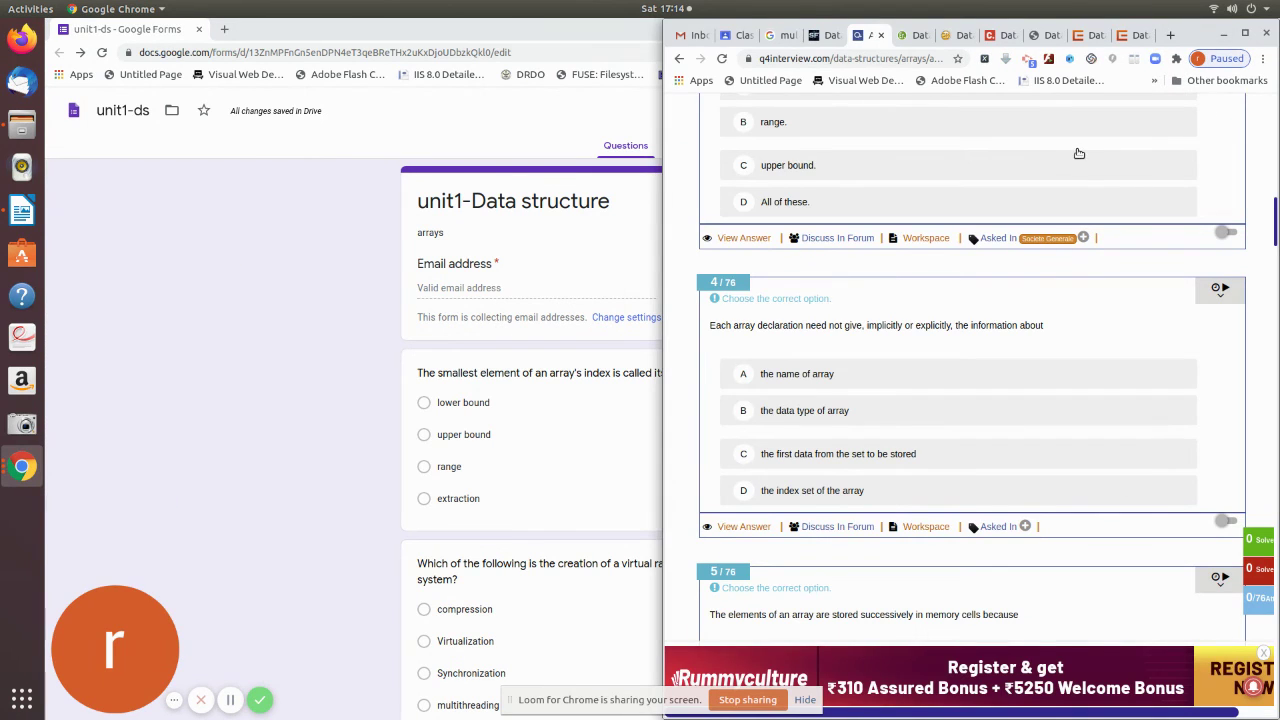
{"action": "left_click", "coordinate": [1245, 38]}
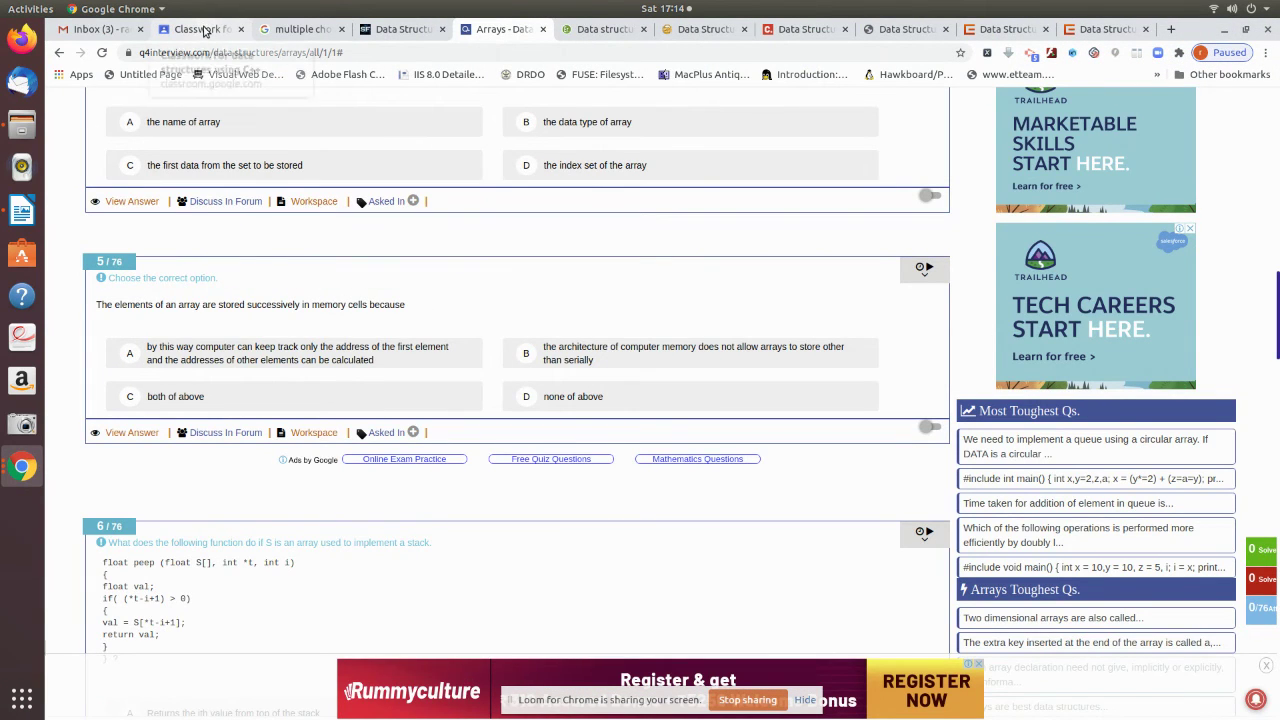
{"action": "left_click", "coordinate": [200, 29]}
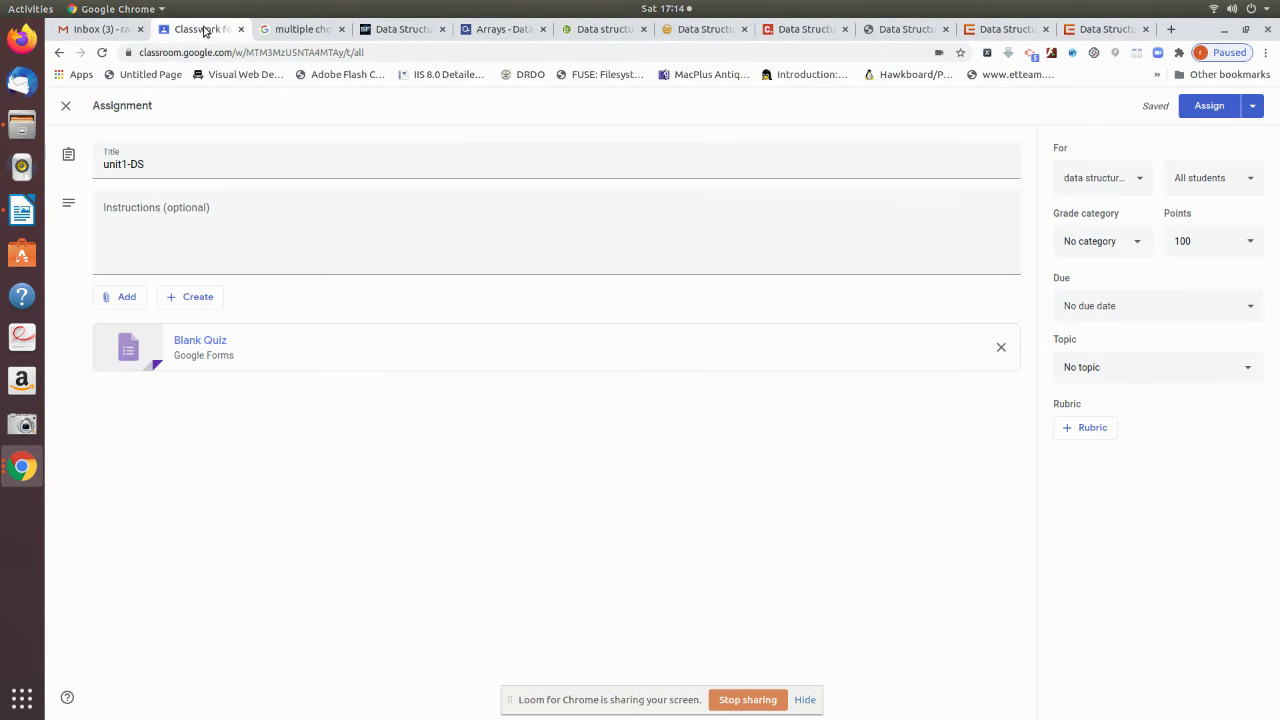
{"action": "left_click", "coordinate": [122, 297]}
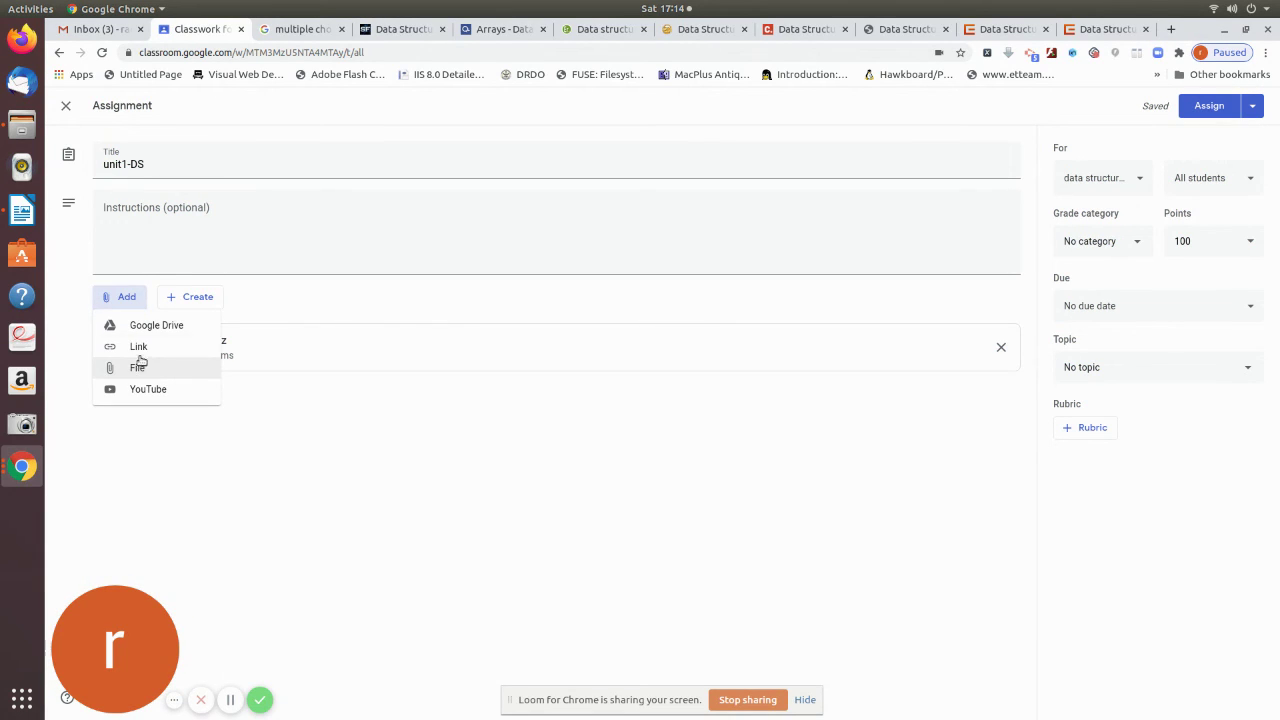
{"action": "left_click", "coordinate": [138, 346]}
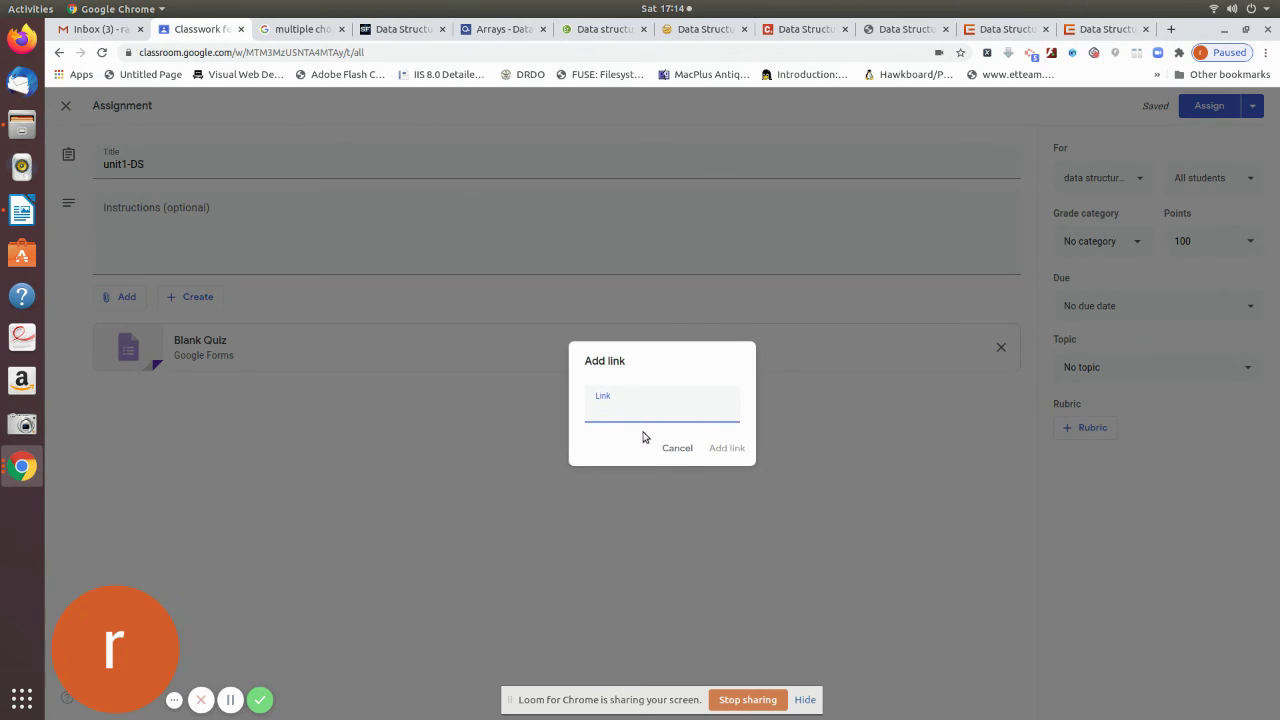
{"action": "type", "text": "https://forms.gle/H4Hd46PYmmC4d1PG7"}
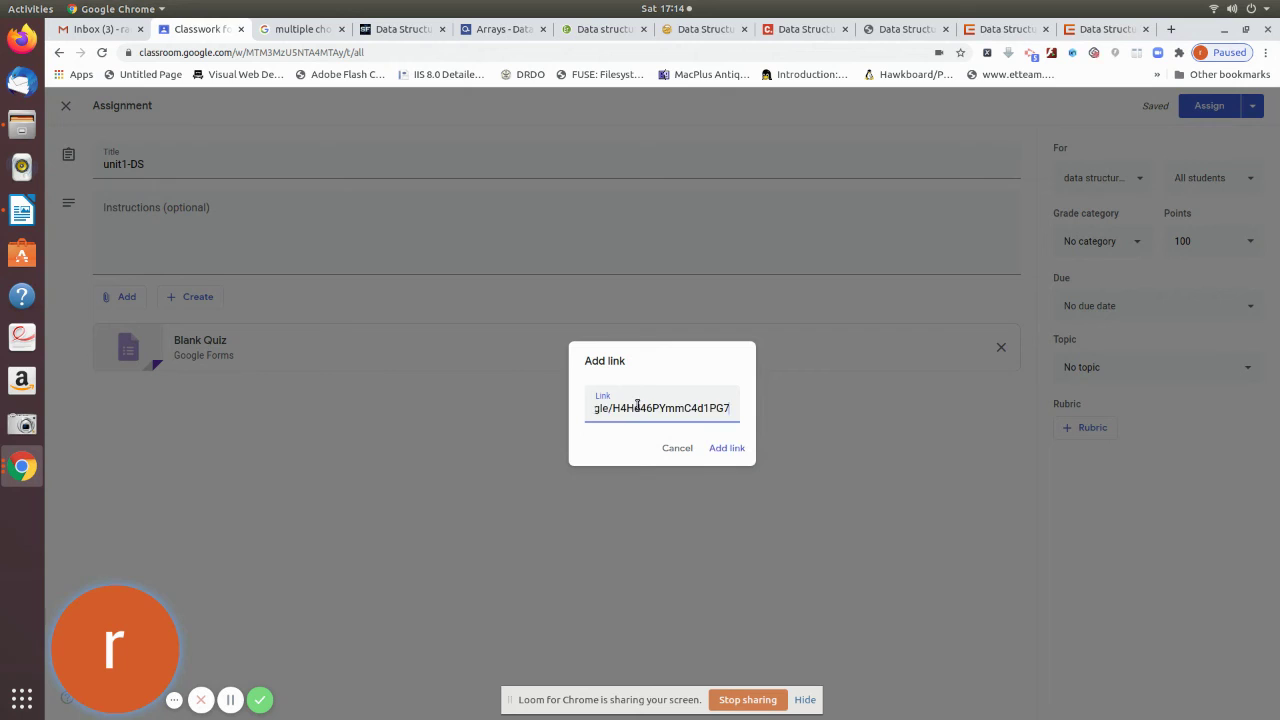
{"action": "left_click", "coordinate": [727, 451]}
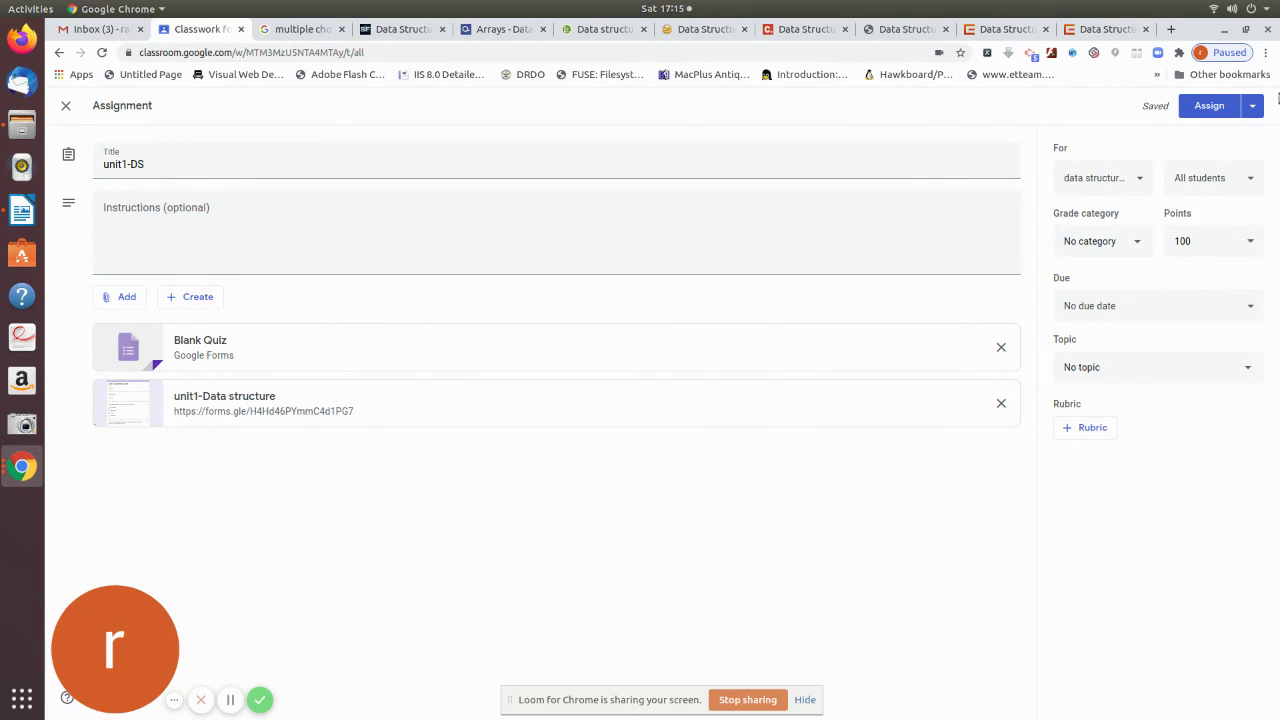
{"action": "left_click", "coordinate": [1207, 107]}
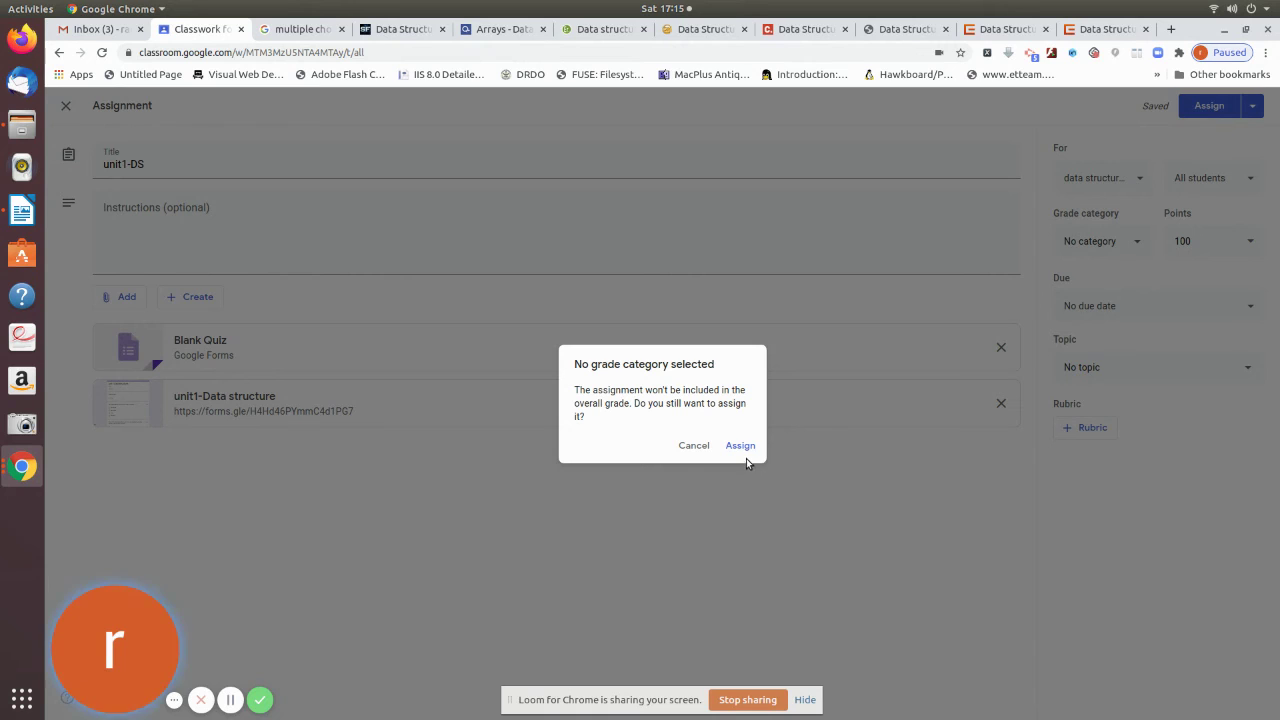
{"action": "left_click", "coordinate": [740, 446]}
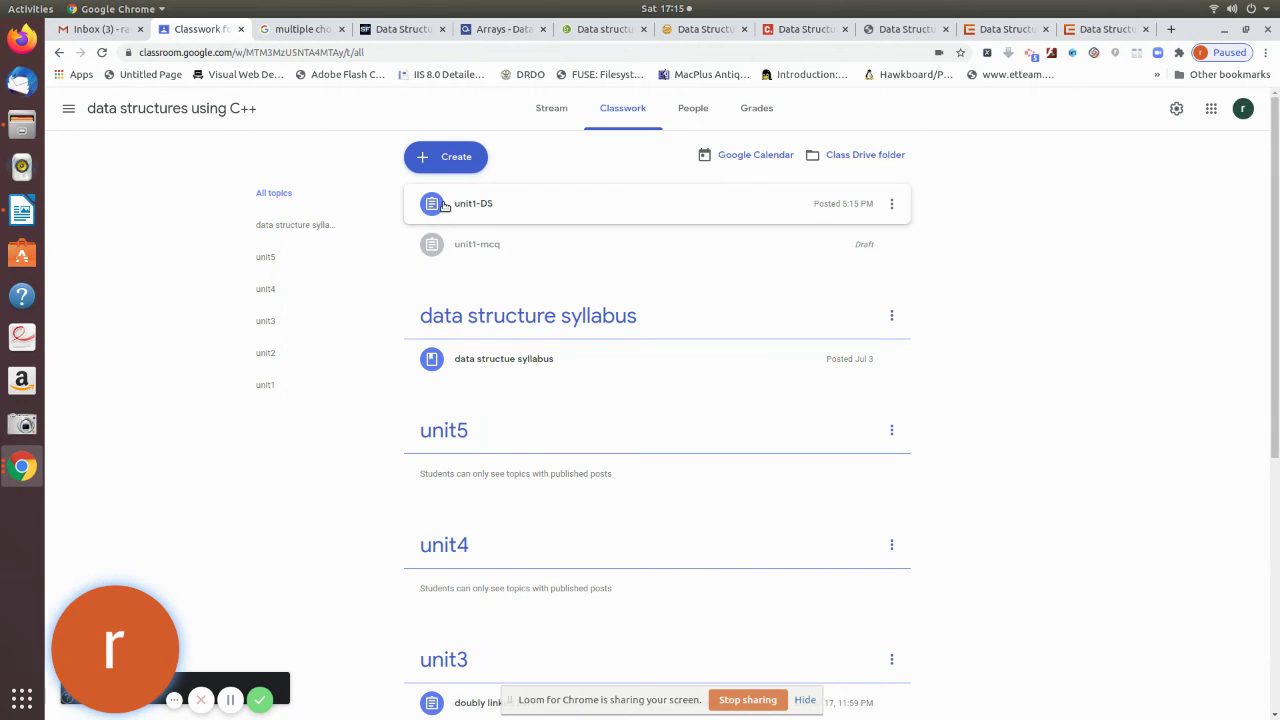
Step: Open the posted unit1-DS assignment for editing and set its topic to unit1
{"action": "left_click", "coordinate": [891, 205]}
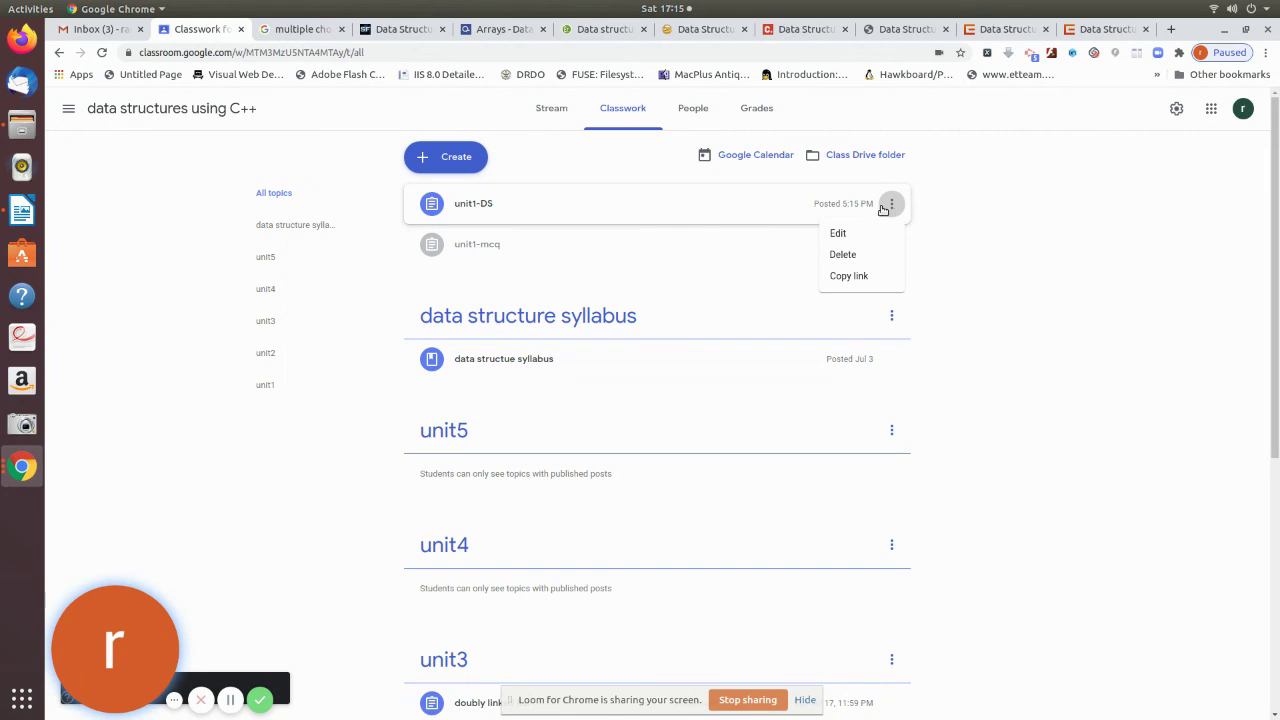
{"action": "left_click", "coordinate": [840, 234]}
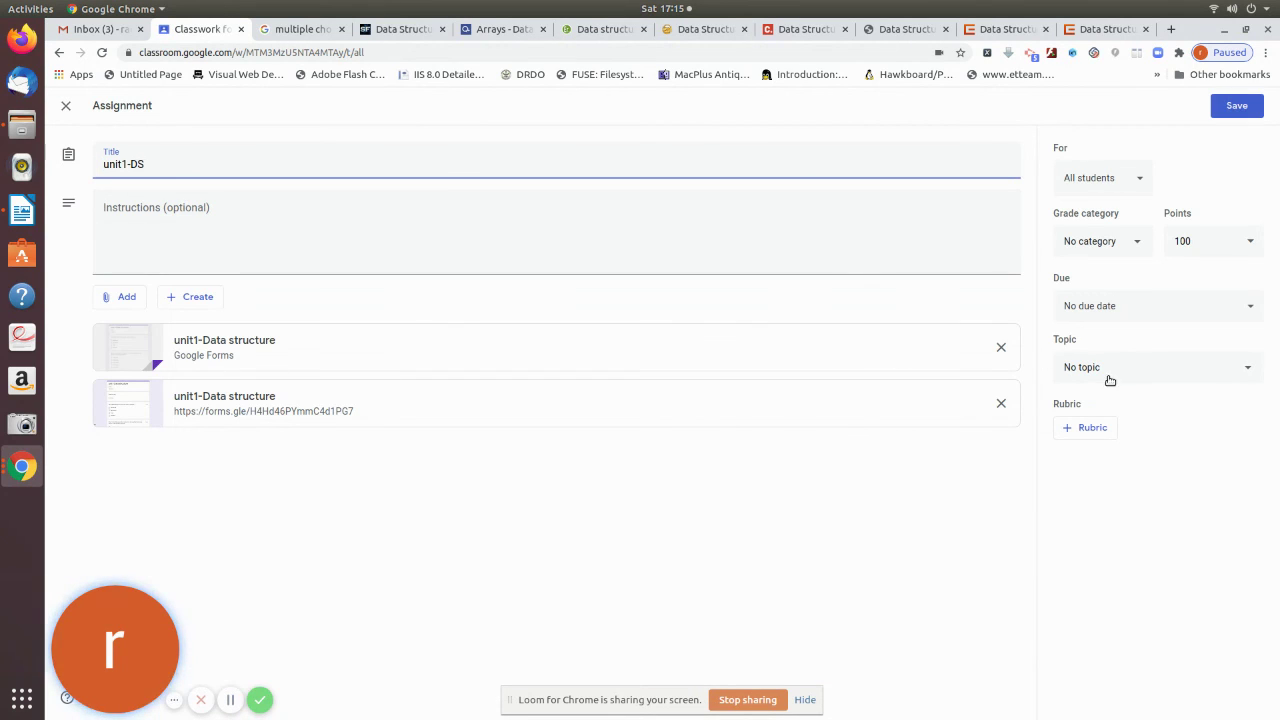
{"action": "left_click", "coordinate": [1143, 370]}
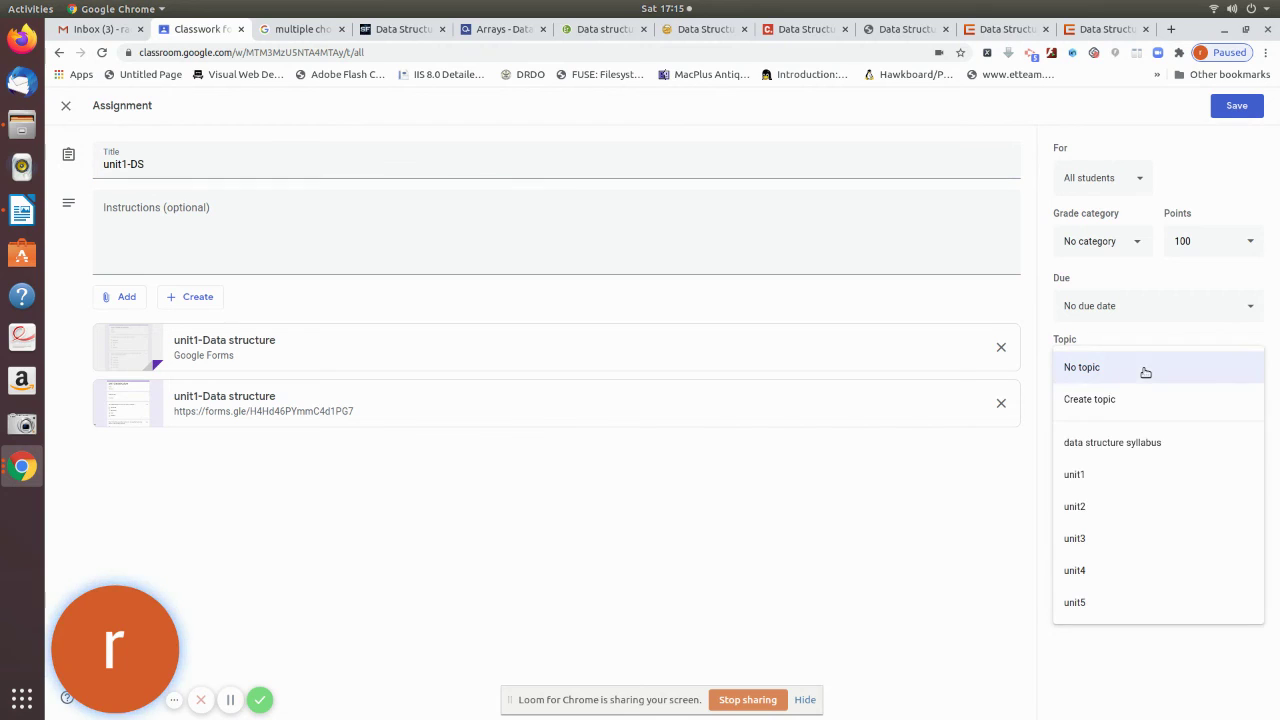
{"action": "left_click", "coordinate": [1104, 479]}
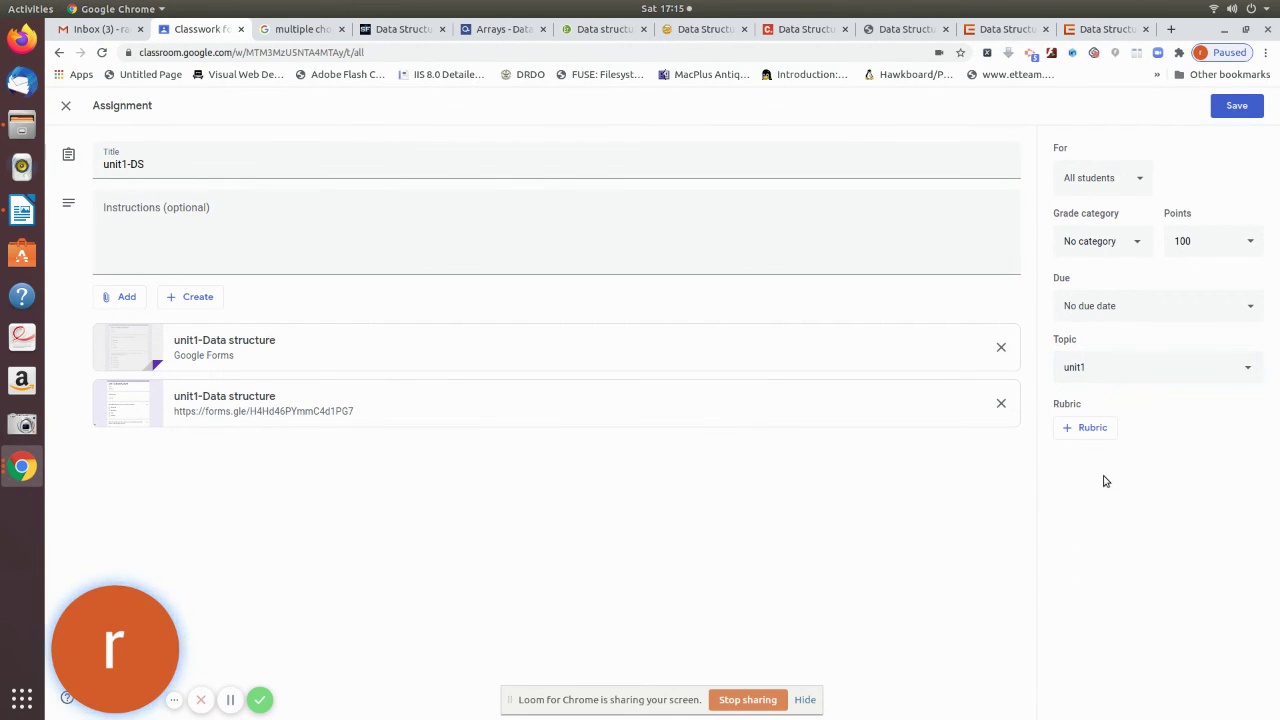
Step: Set the assignment's due date to Jul 6, 2020, 11:59 PM and save it without a grade category
{"action": "left_click", "coordinate": [1172, 310]}
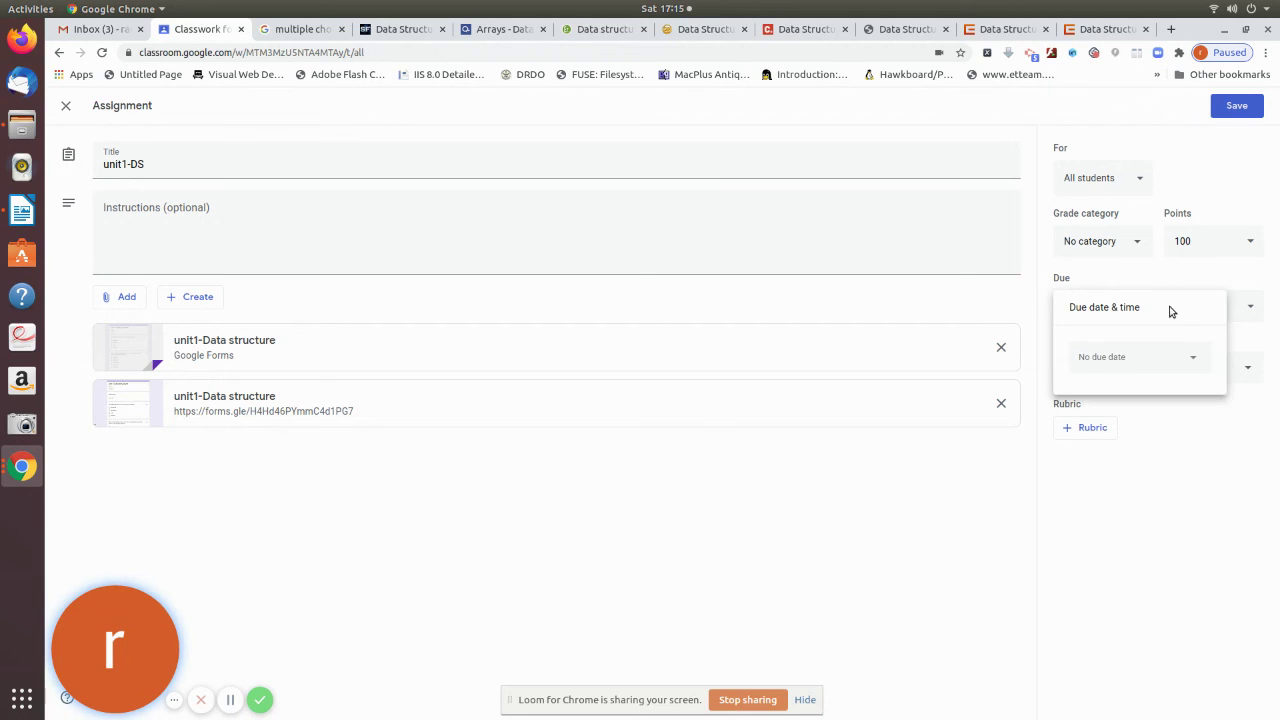
{"action": "left_click", "coordinate": [1155, 360]}
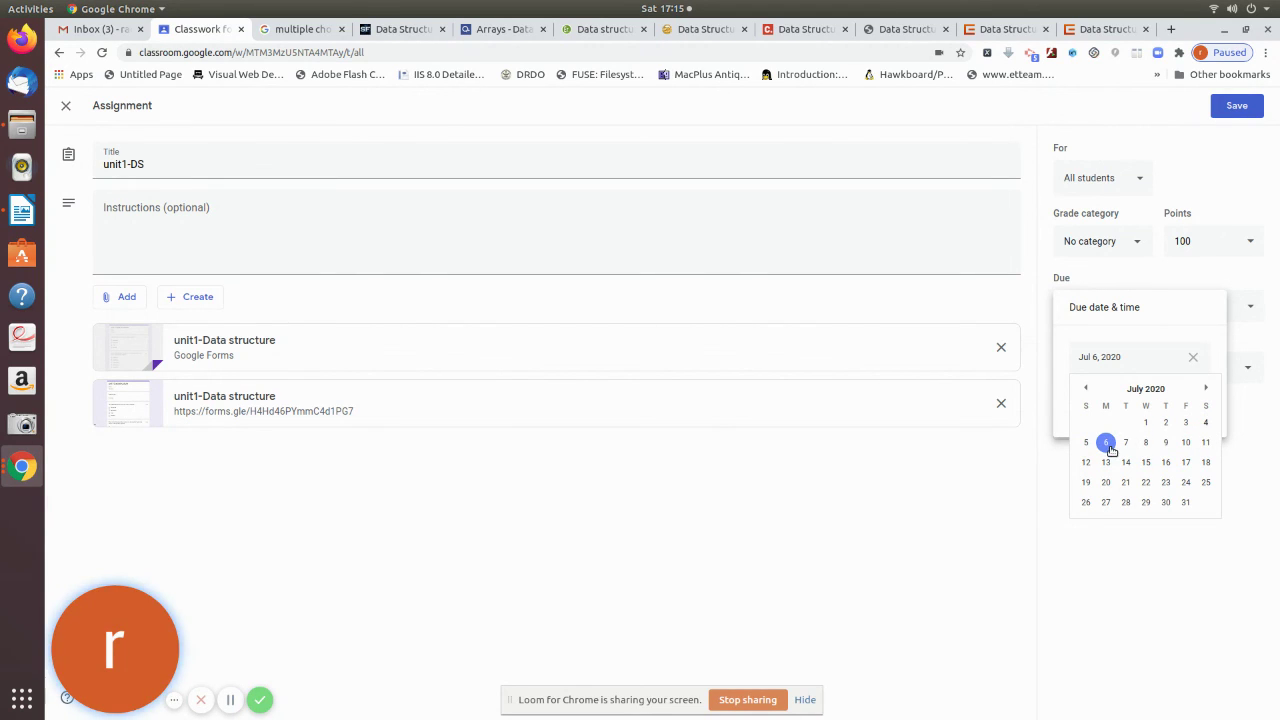
{"action": "left_click", "coordinate": [1202, 307]}
{"action": "left_click", "coordinate": [1163, 403]}
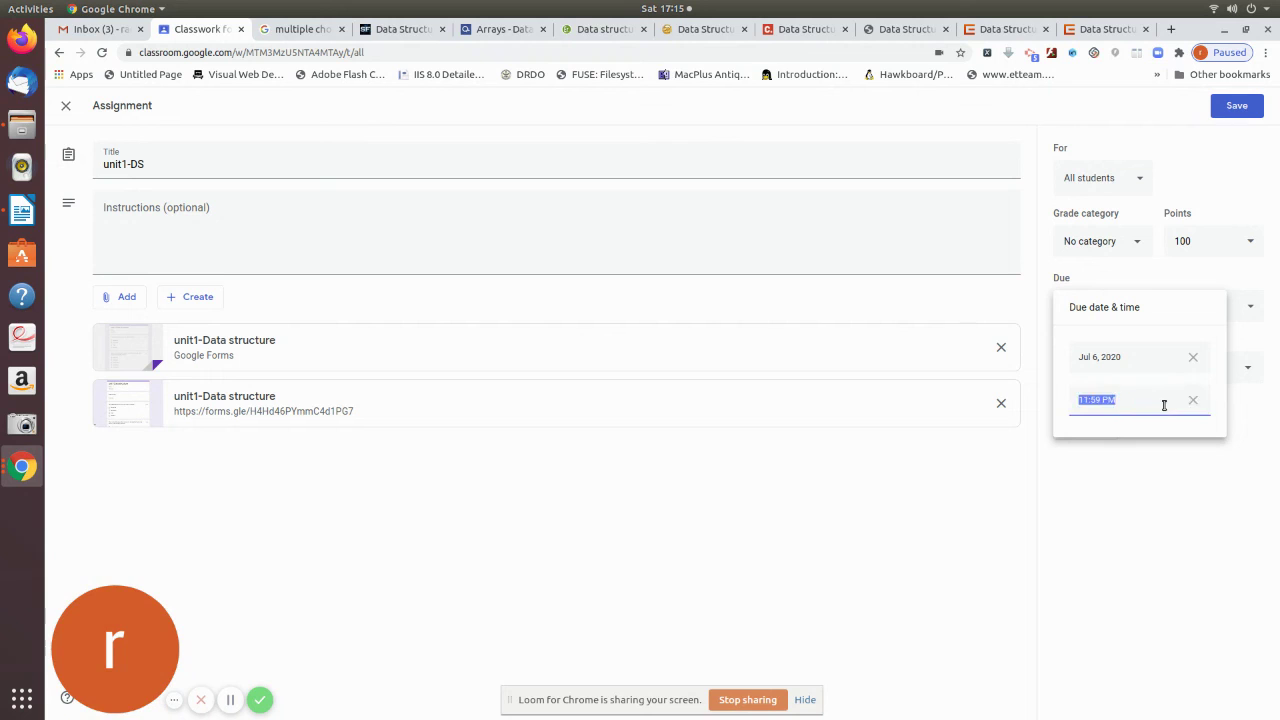
{"action": "left_click", "coordinate": [1160, 486]}
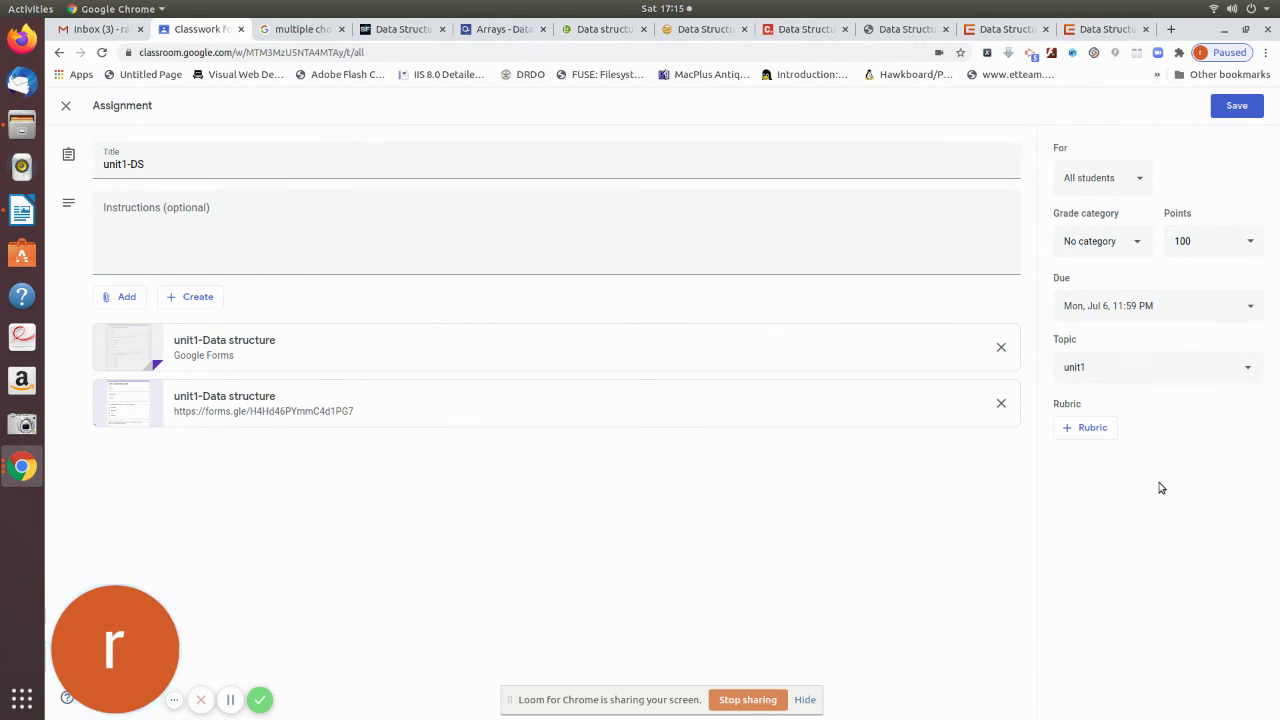
{"action": "left_click", "coordinate": [1235, 106]}
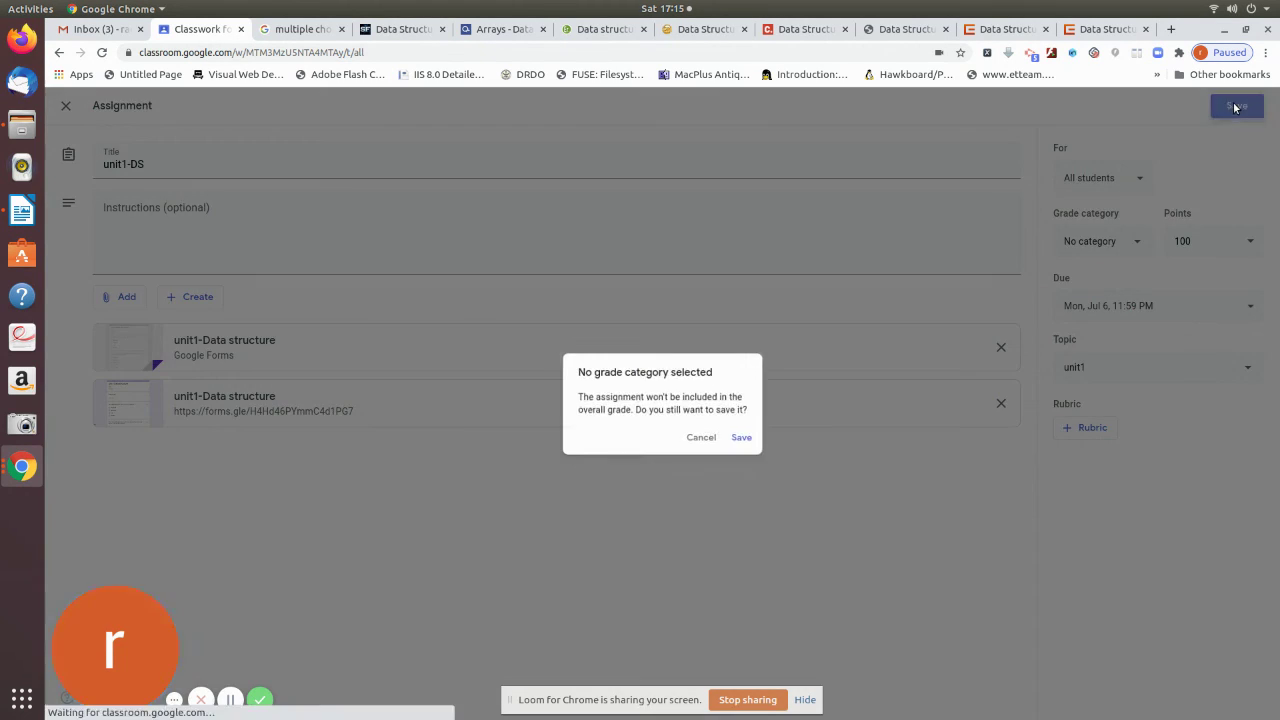
{"action": "left_click", "coordinate": [745, 439]}
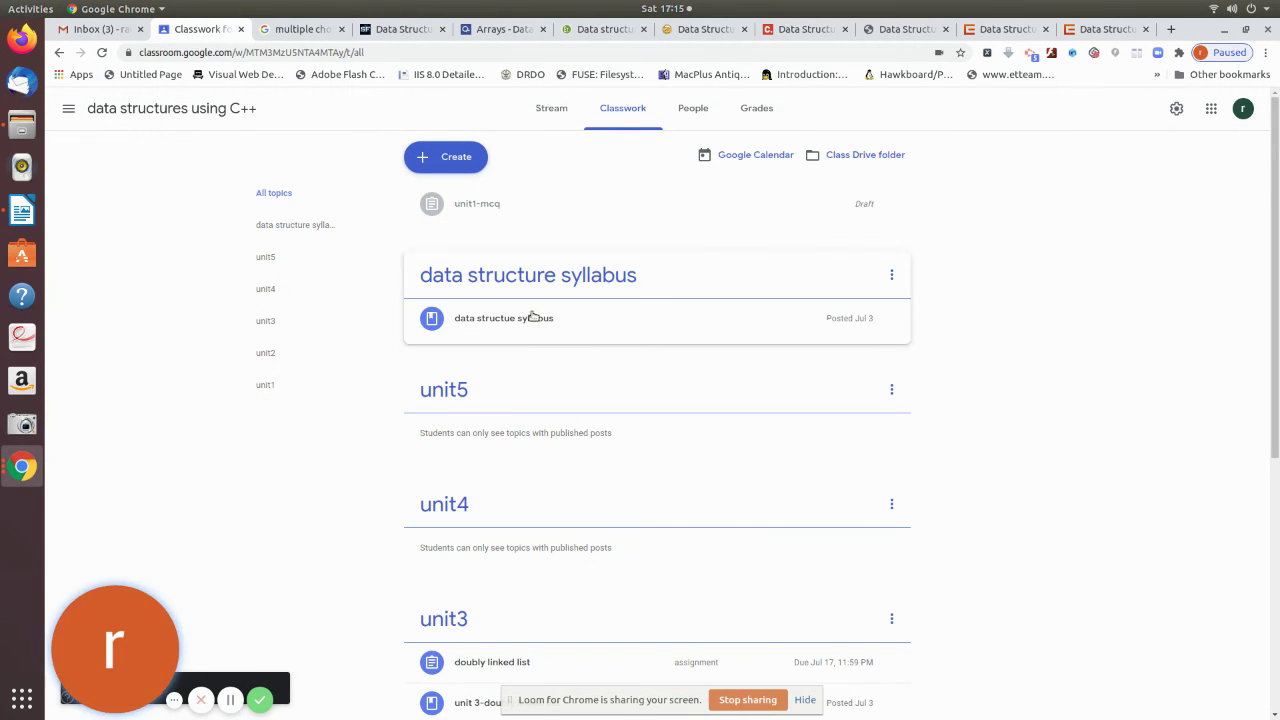
Step: Find the unit1-DS assignment under the unit1 topic and expand it to check its attachments
{"action": "scroll", "coordinate": [726, 510], "scroll_direction": "down", "scroll_amount": 3}
{"action": "scroll", "coordinate": [727, 510], "scroll_direction": "down", "scroll_amount": 3}
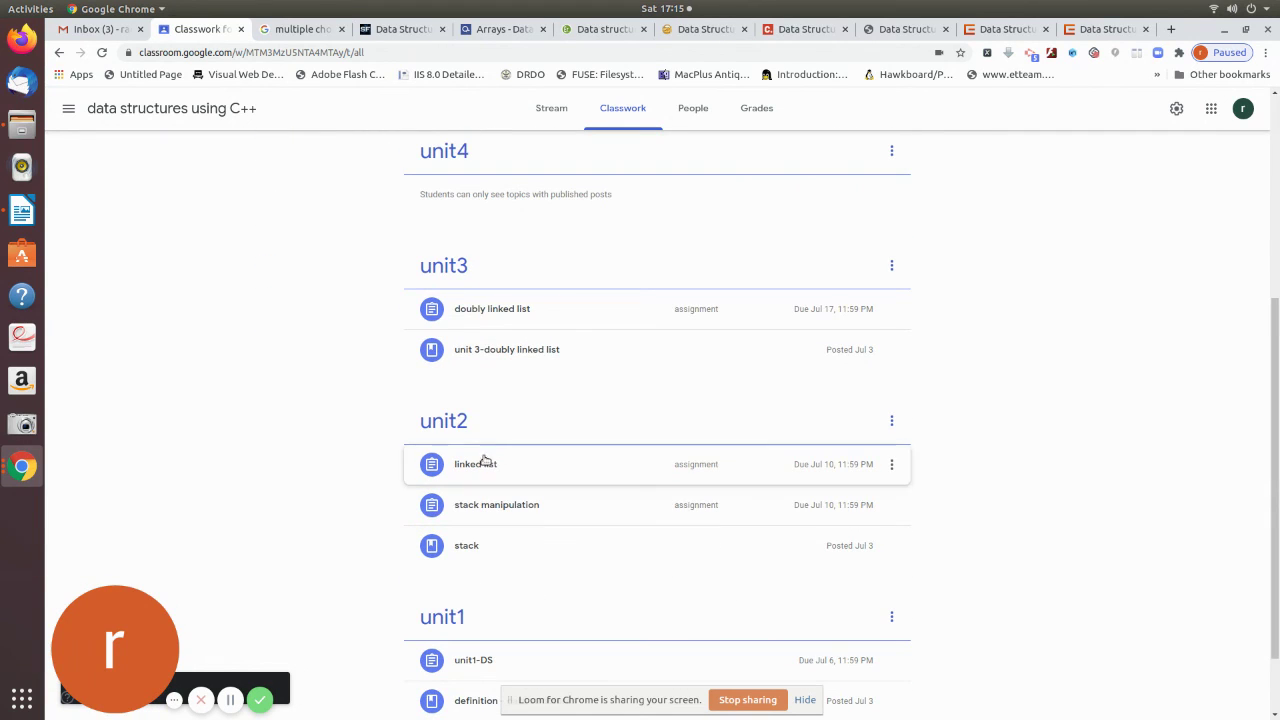
{"action": "scroll", "coordinate": [527, 600], "scroll_direction": "down", "scroll_amount": 2}
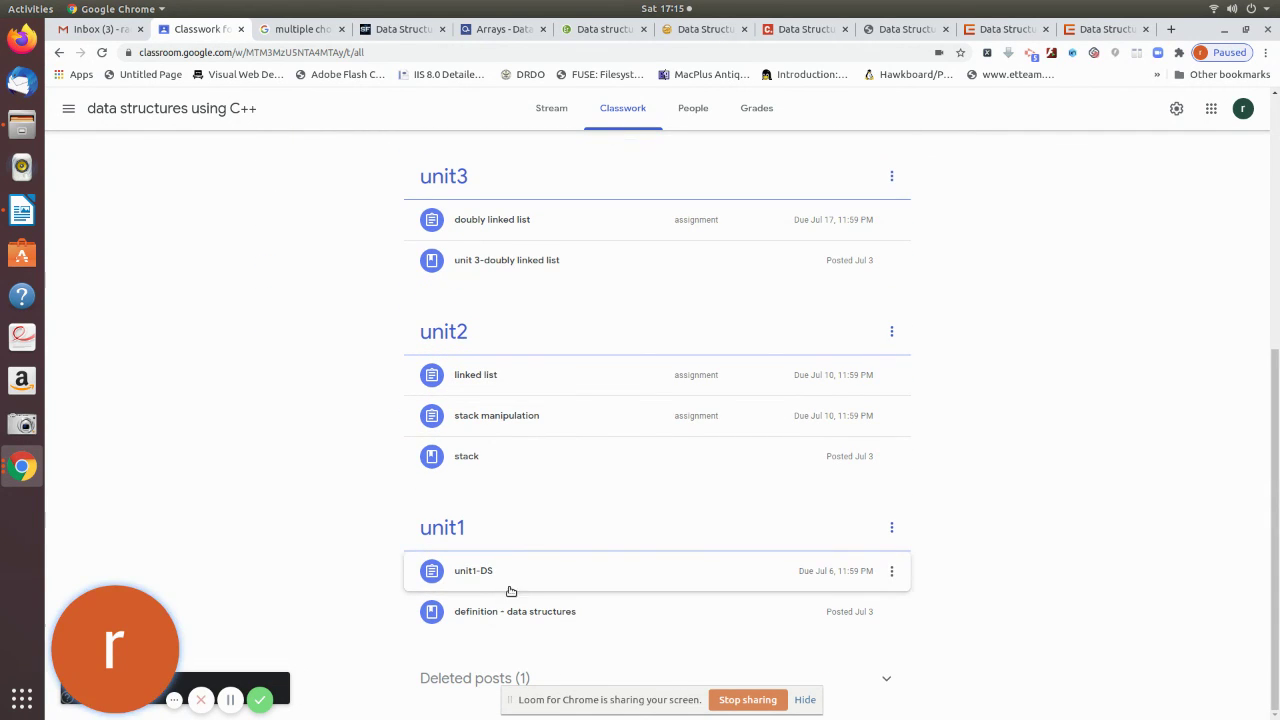
{"action": "left_click", "coordinate": [505, 588]}
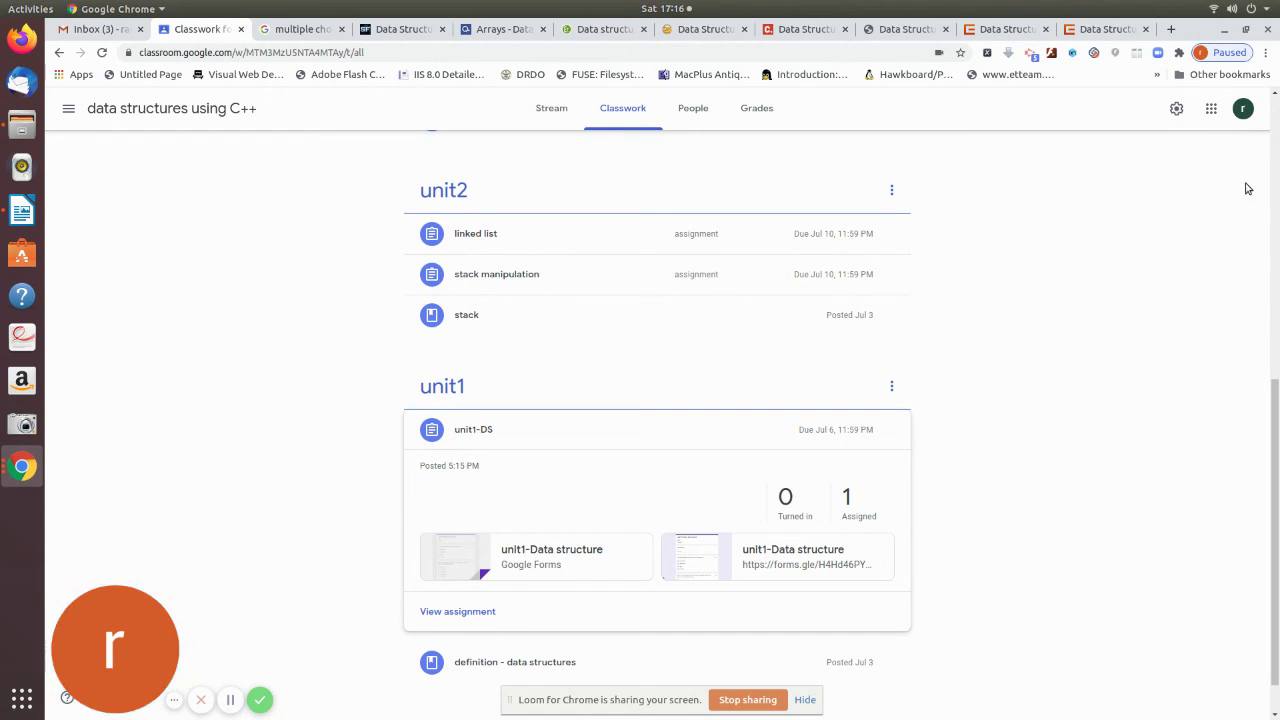
Step: Close the last five data structure reference pages open in the browser, keeping the Classwork page open
{"action": "left_click", "coordinate": [1146, 30]}
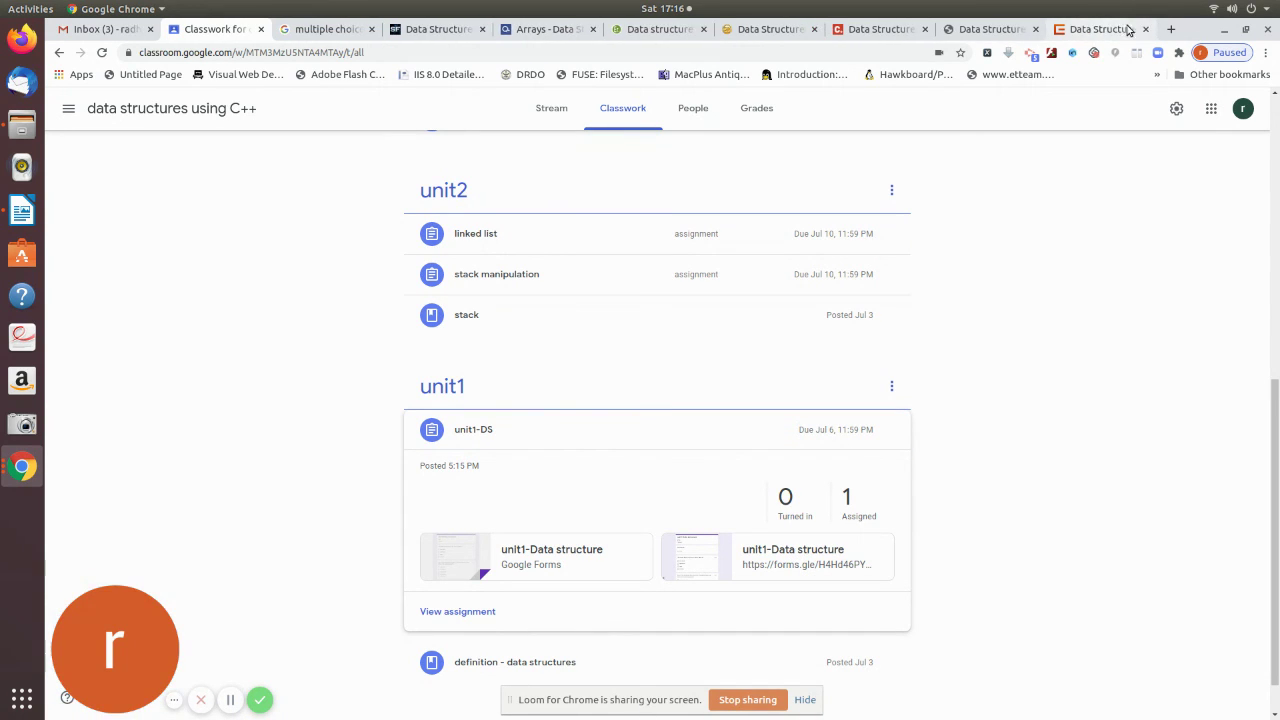
{"action": "left_click", "coordinate": [1147, 30]}
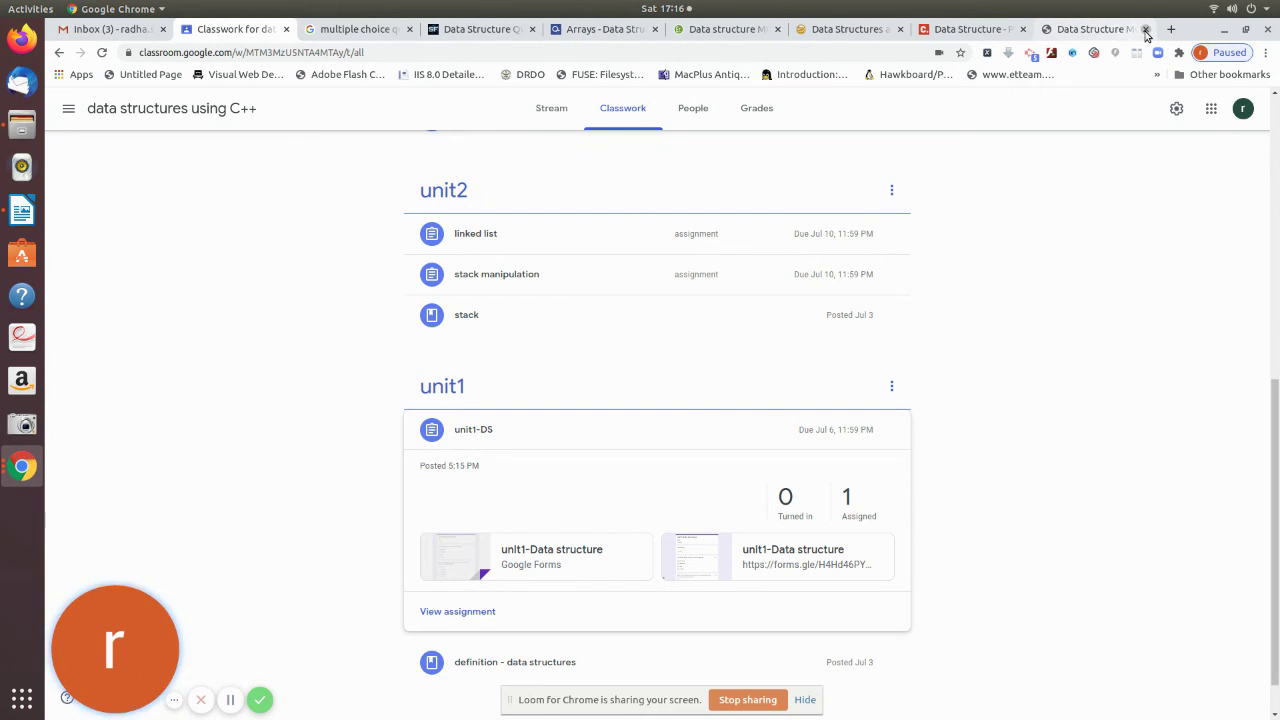
{"action": "left_click", "coordinate": [1146, 30]}
{"action": "left_click", "coordinate": [1147, 30]}
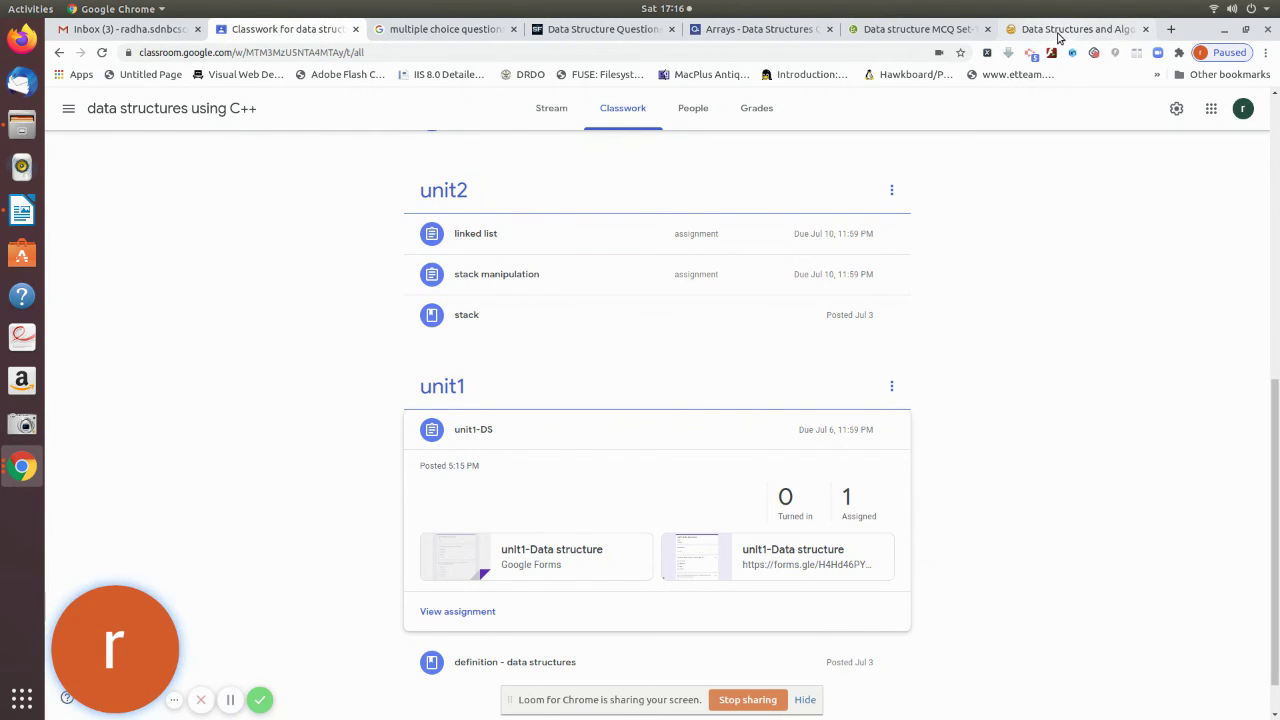
{"action": "left_click", "coordinate": [1146, 29]}
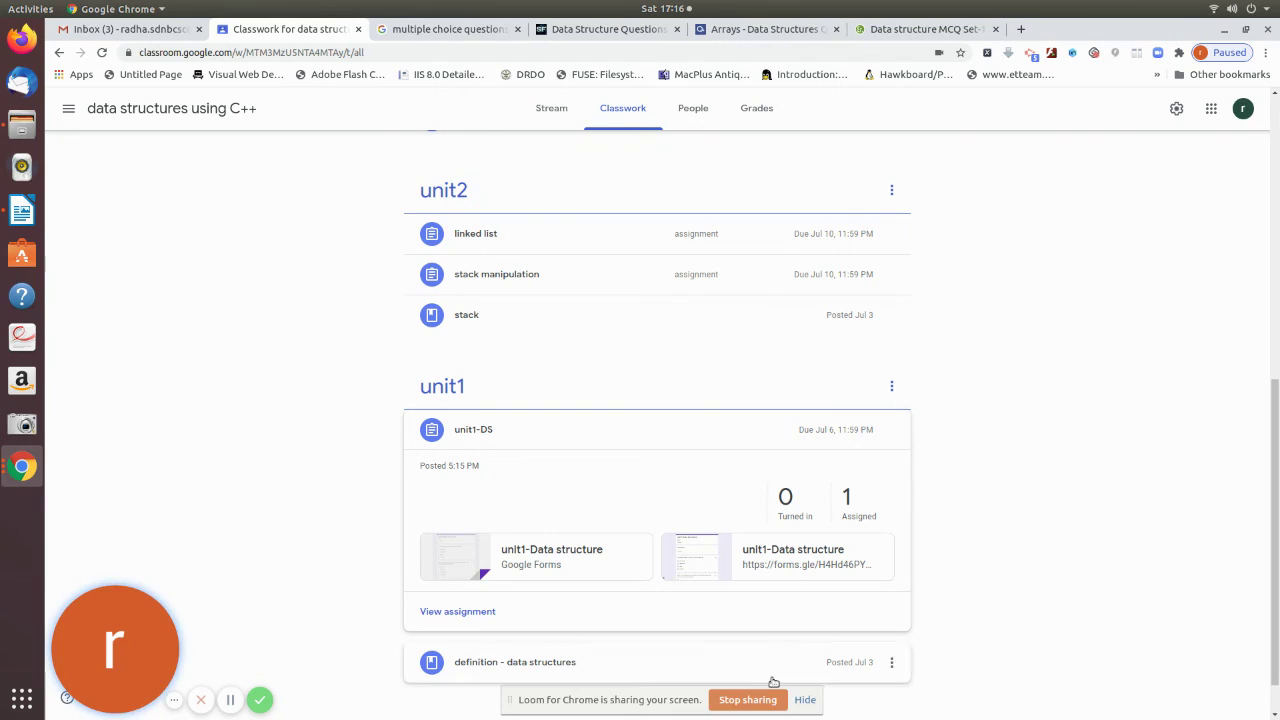